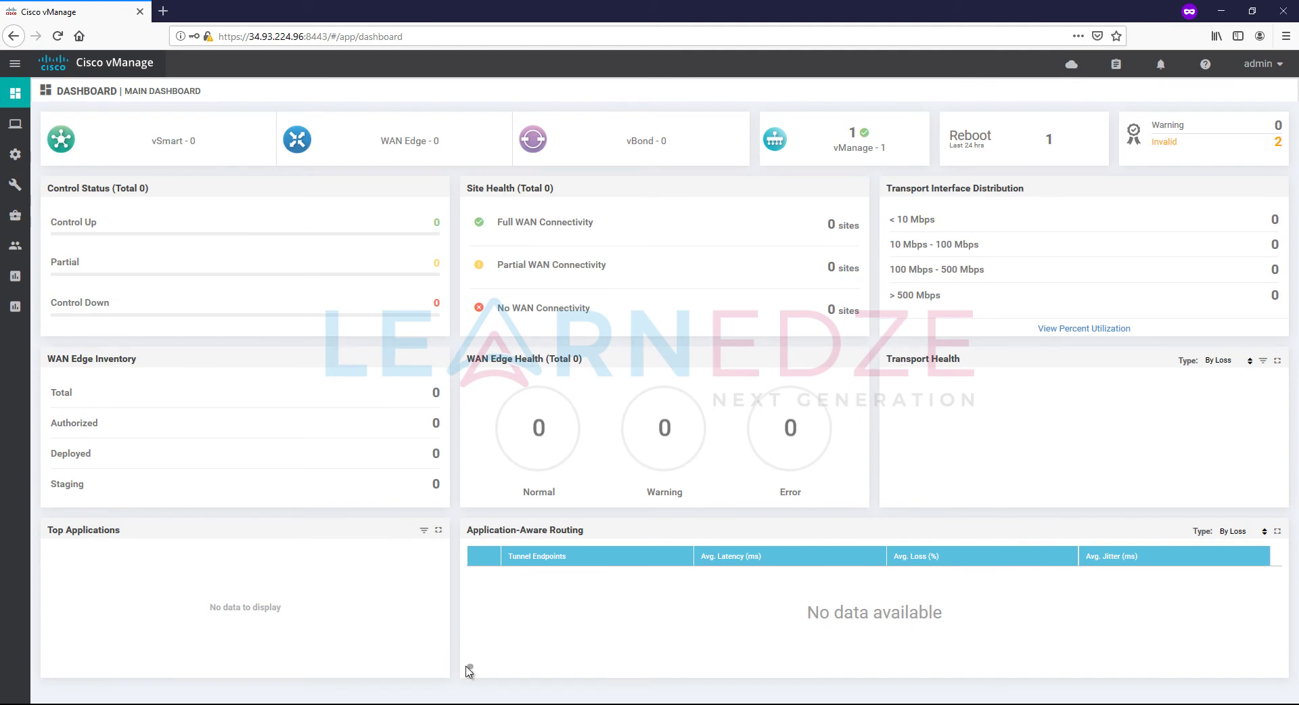
# Step: Rerun 'show certificate root-ca-cert | in learnedze' on vSmart, then on vBond
pyautogui.click(472, 702)
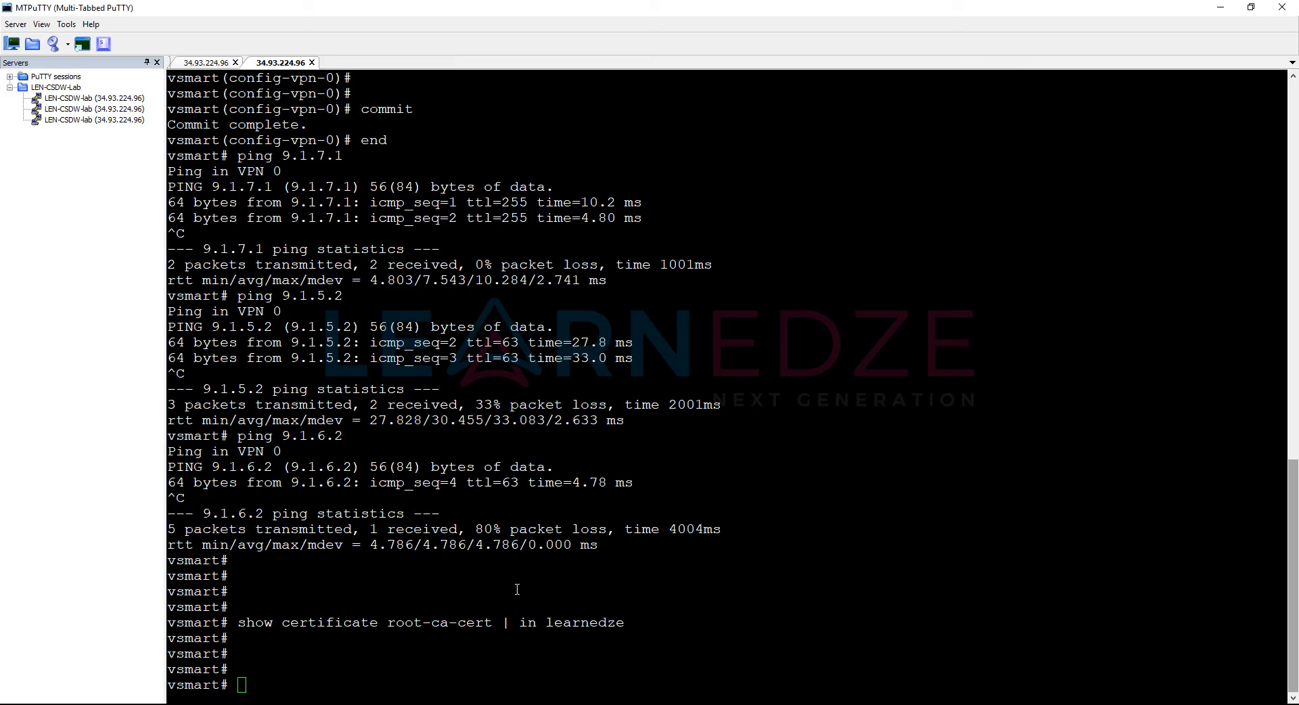
pyautogui.click(556, 600)
pyautogui.press('Up')
pyautogui.press('Return')
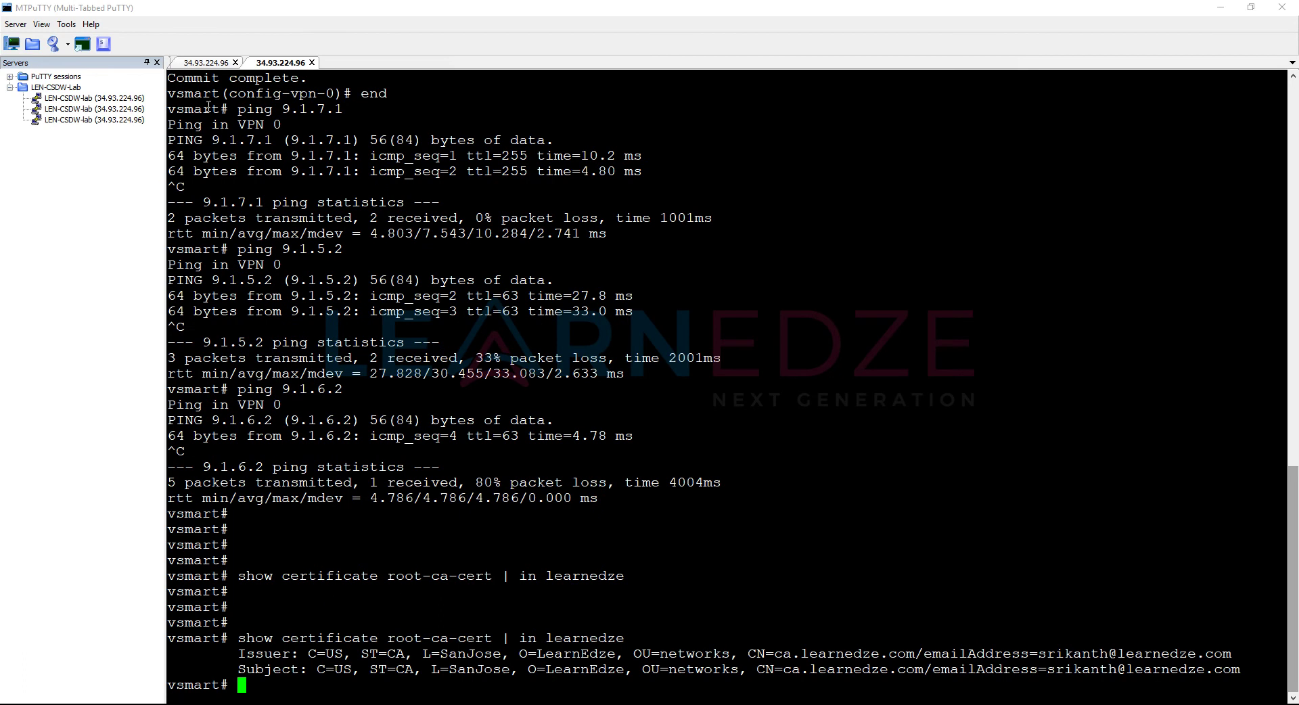
pyautogui.click(206, 63)
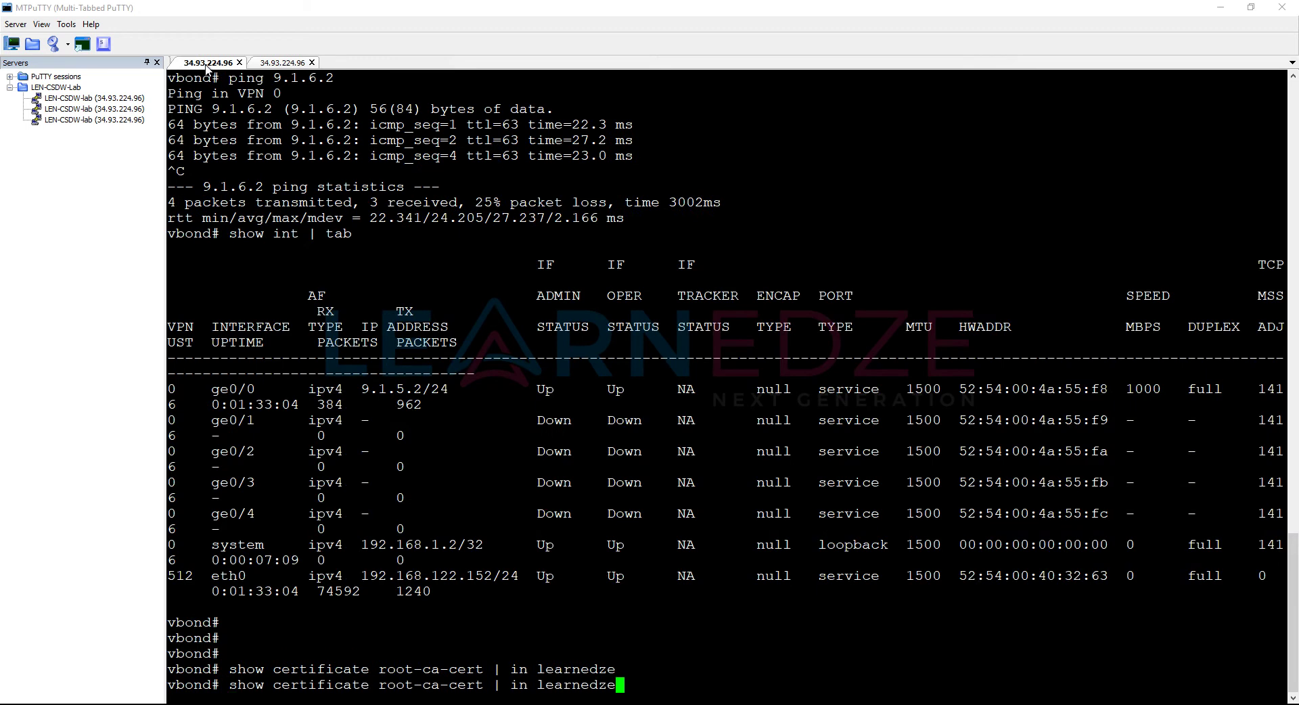
pyautogui.press('Up')
pyautogui.press('Return')
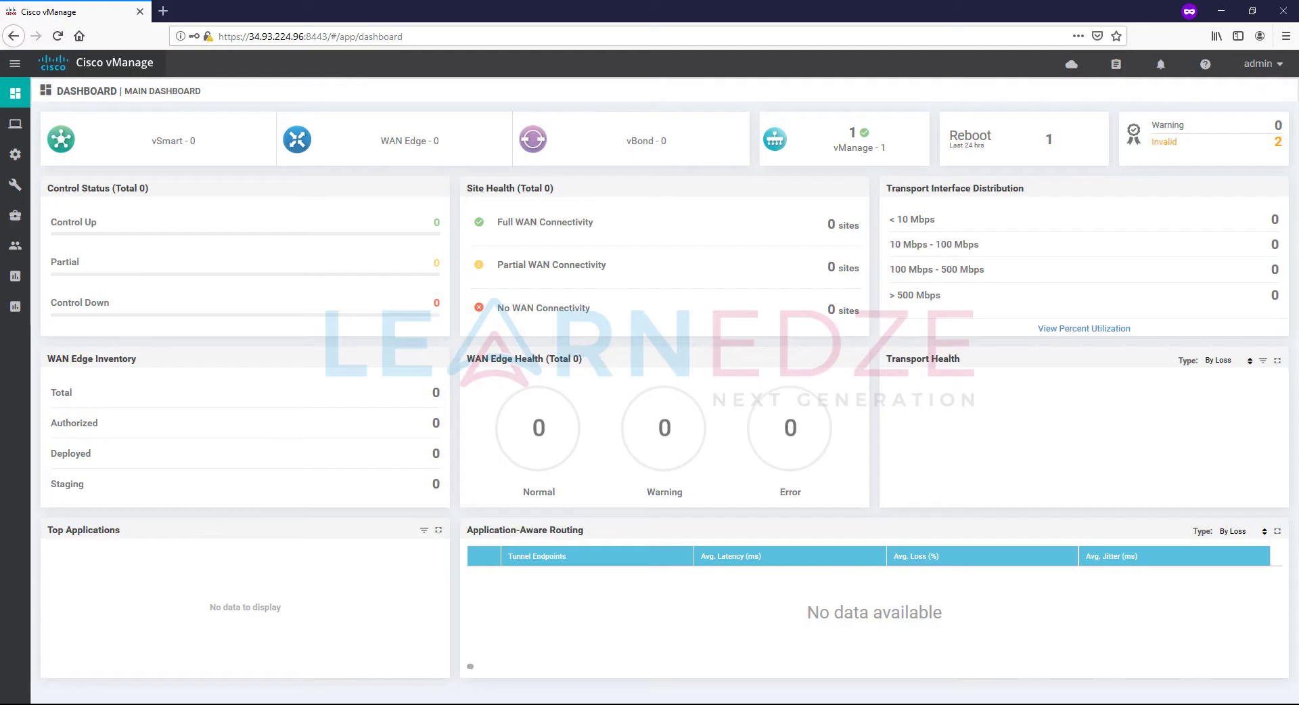
# Step: View Controller Certificate Authorization under Administration > Settings to confirm Enterprise Root Certificate
pyautogui.moveTo(17, 254)
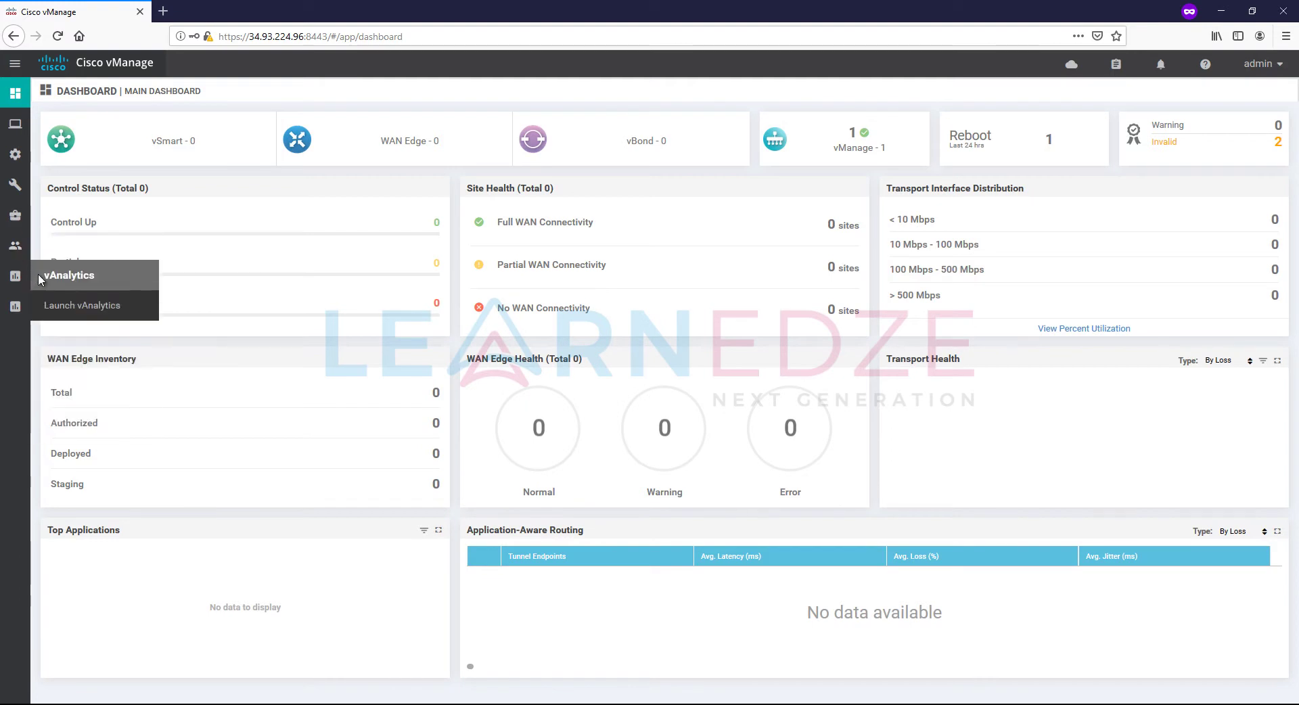
pyautogui.click(90, 275)
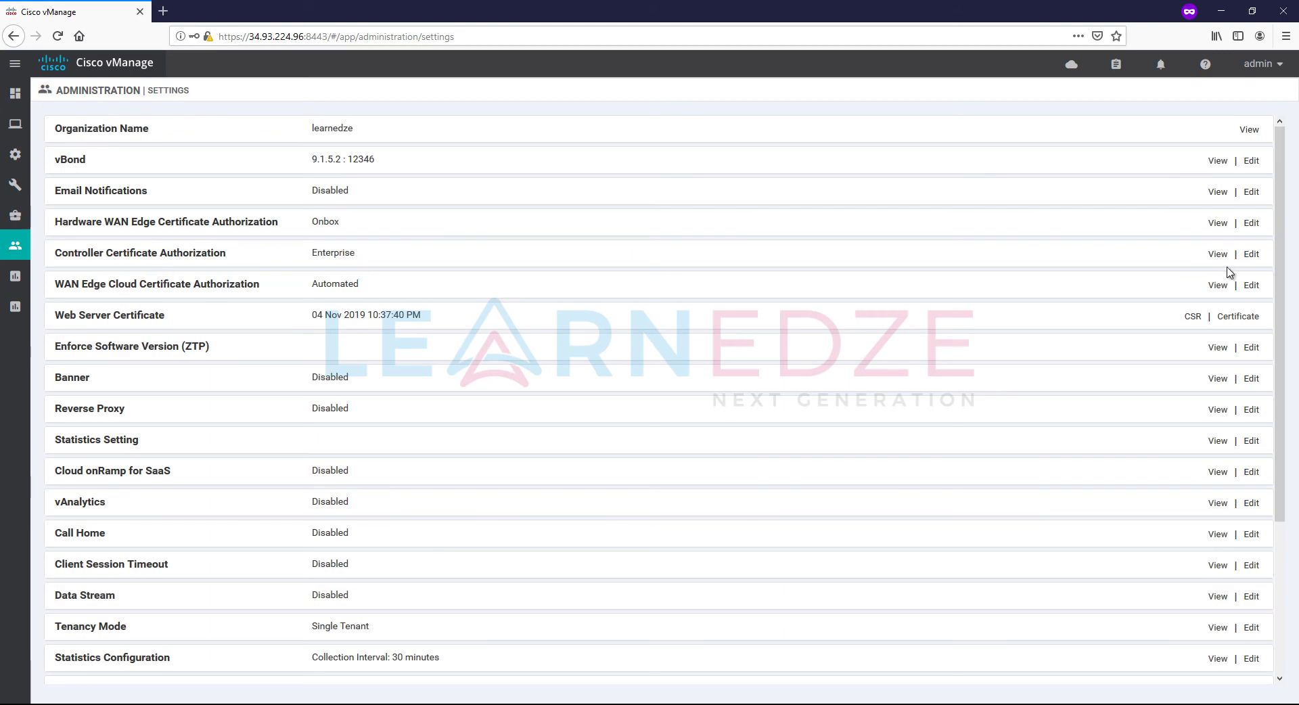
pyautogui.click(1251, 255)
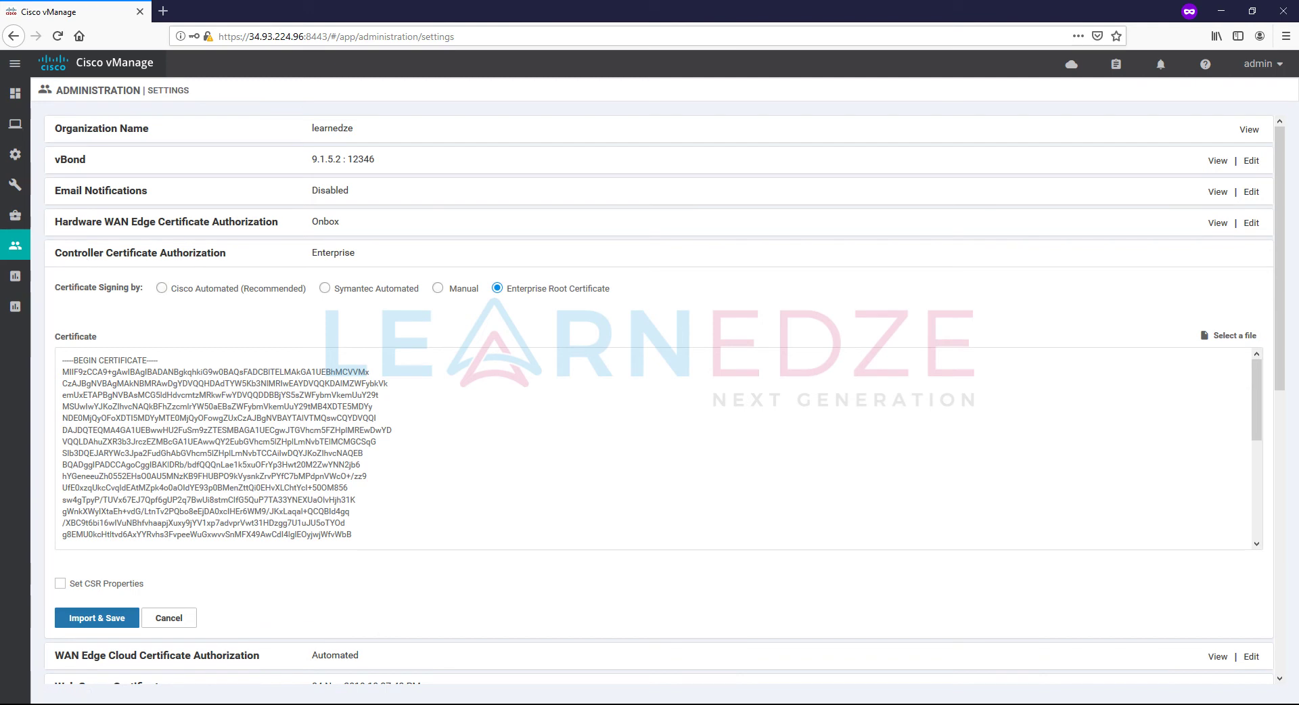
pyautogui.click(481, 653)
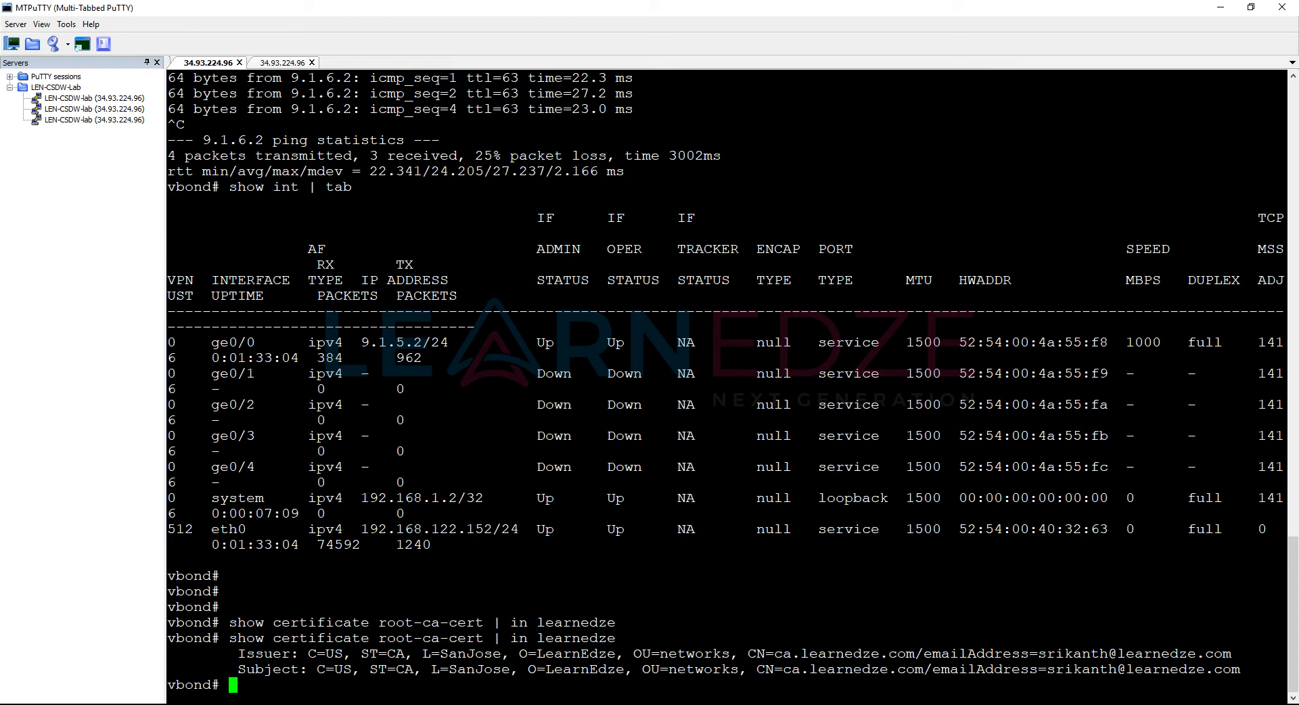
# Step: Check the Controllers certificate list: vBond and vSmart have CSRs but no installed certificates
pyautogui.click(453, 650)
pyautogui.moveTo(24, 155)
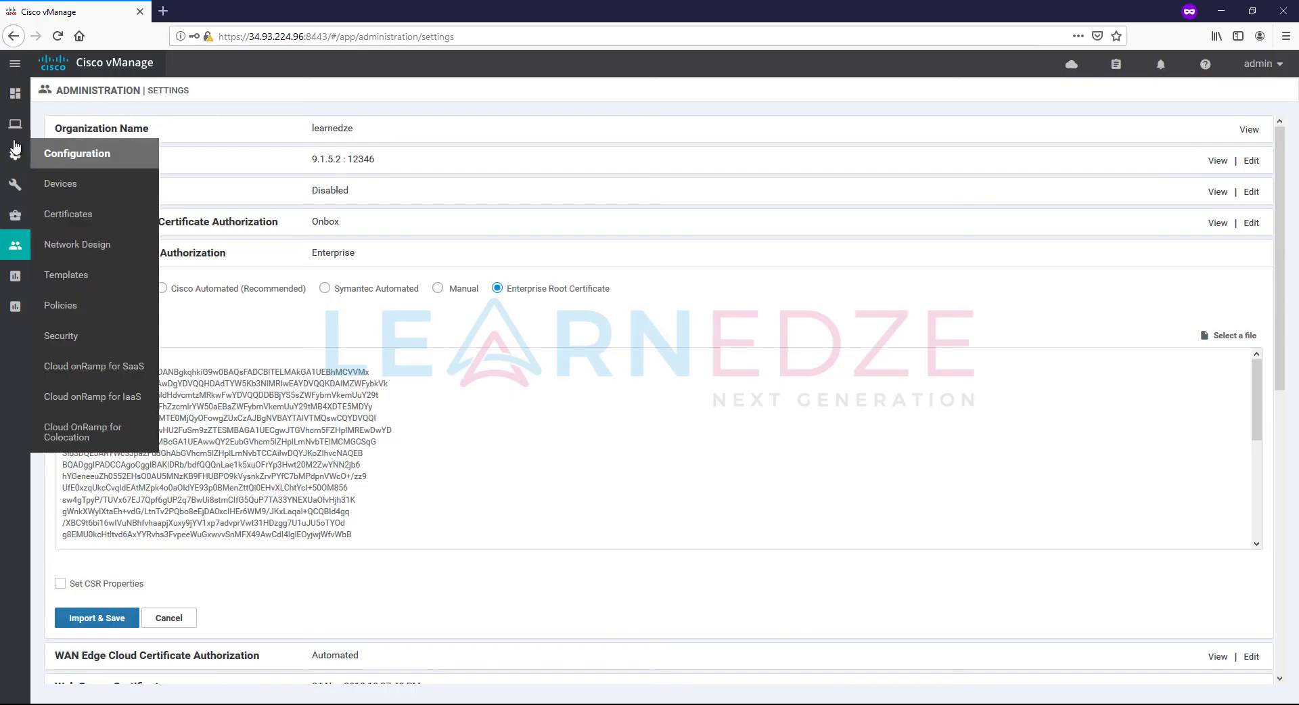
pyautogui.click(80, 213)
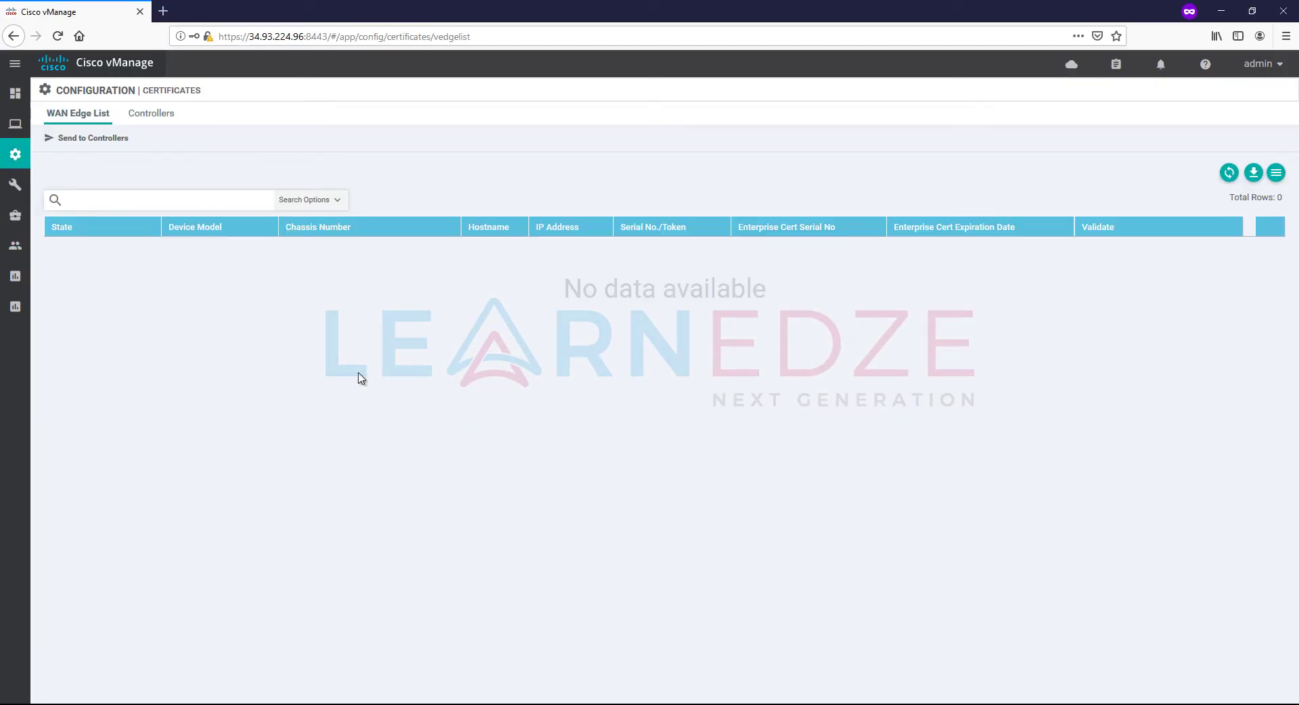
pyautogui.click(151, 113)
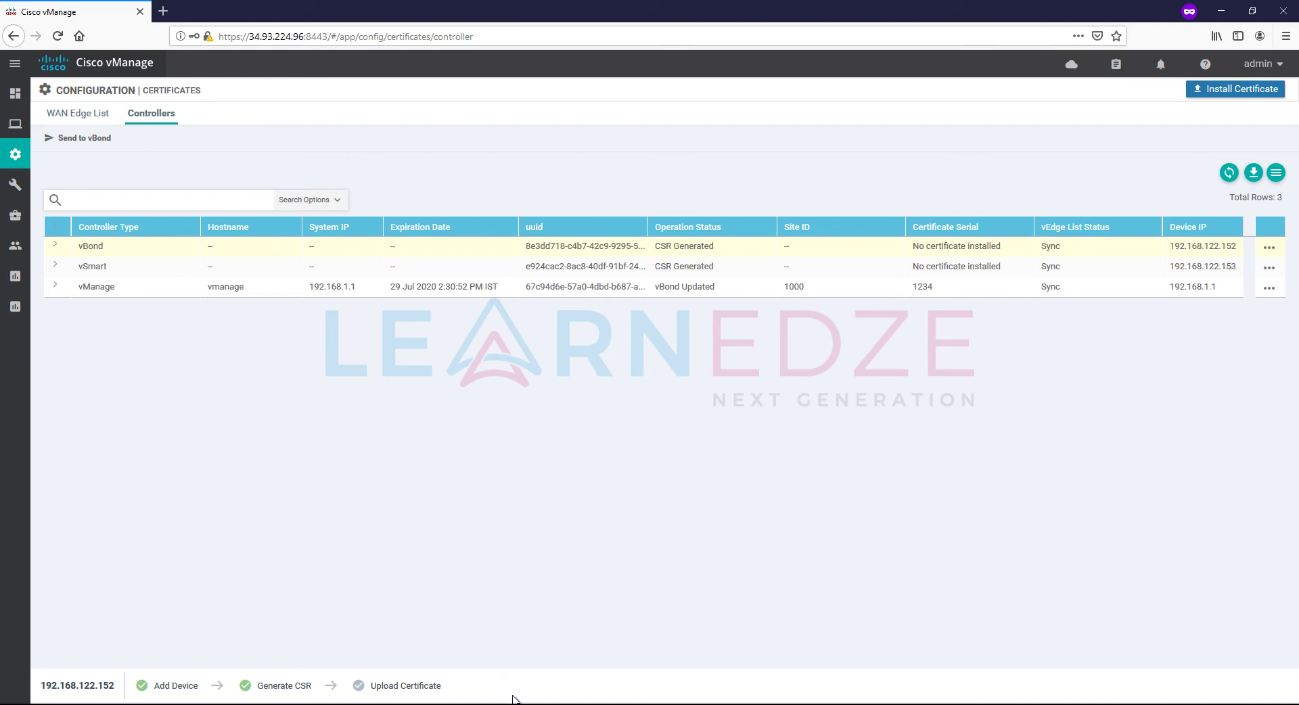
pyautogui.hotkey('alt', 'Tab')
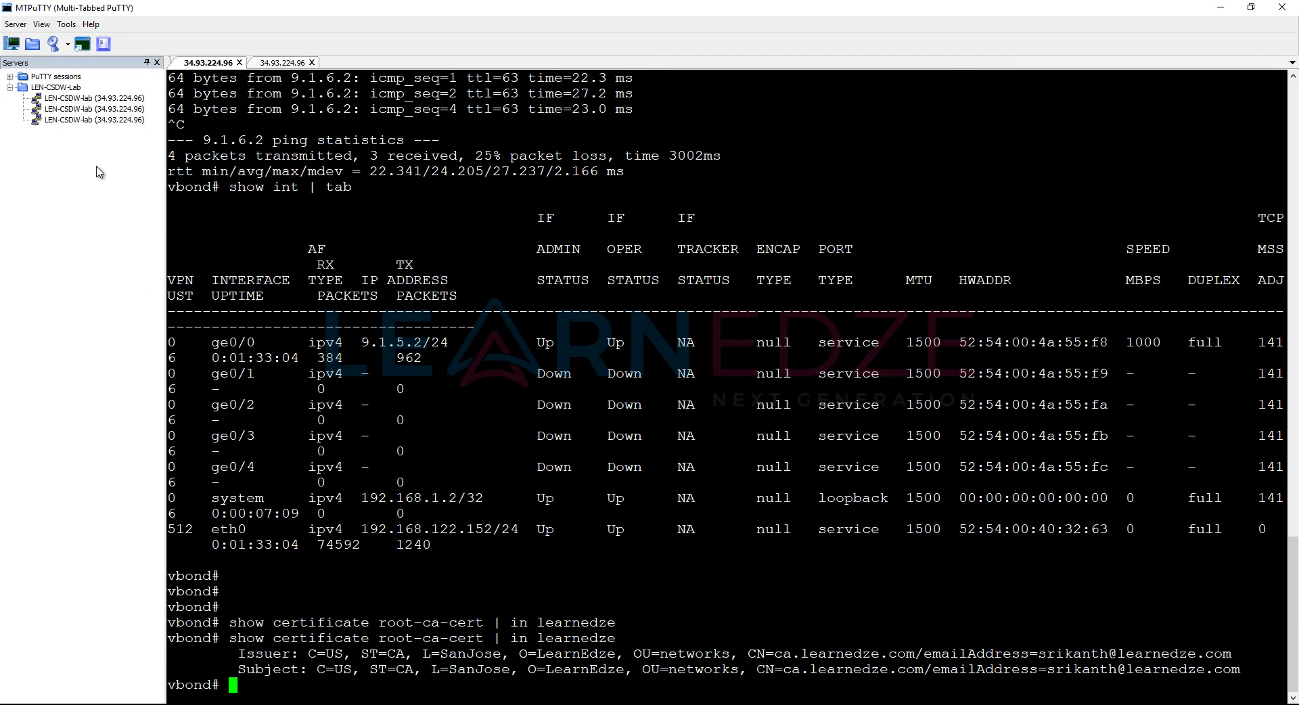
# Step: Copy the LEN-CSDW-lab session and paste a duplicate into the session list
pyautogui.click(105, 158)
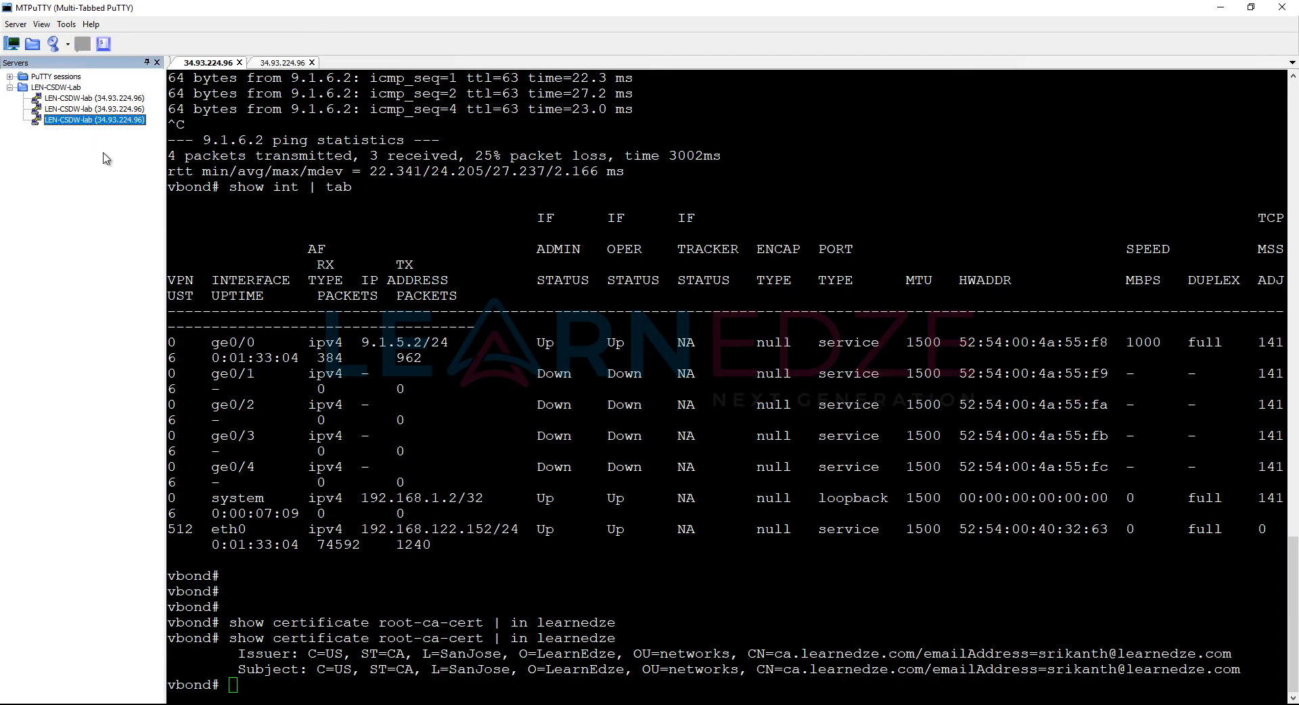
pyautogui.rightClick(90, 120)
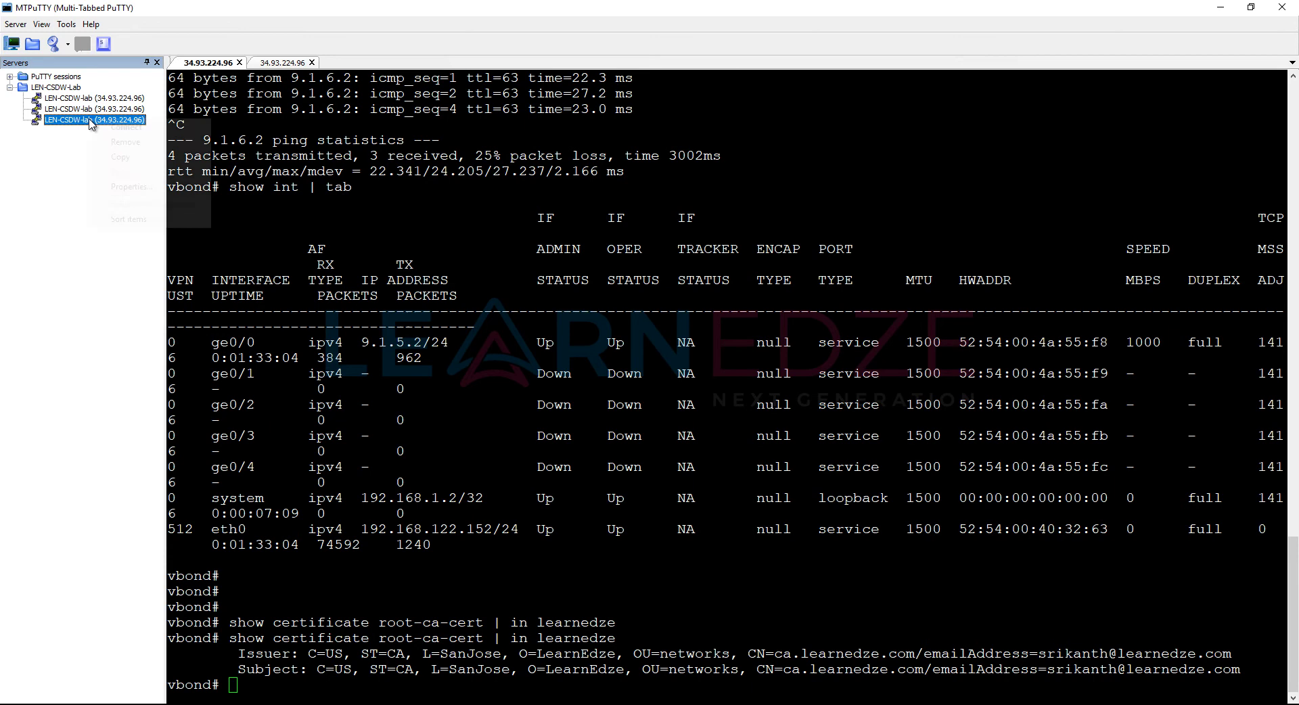
pyautogui.click(125, 159)
pyautogui.rightClick(115, 221)
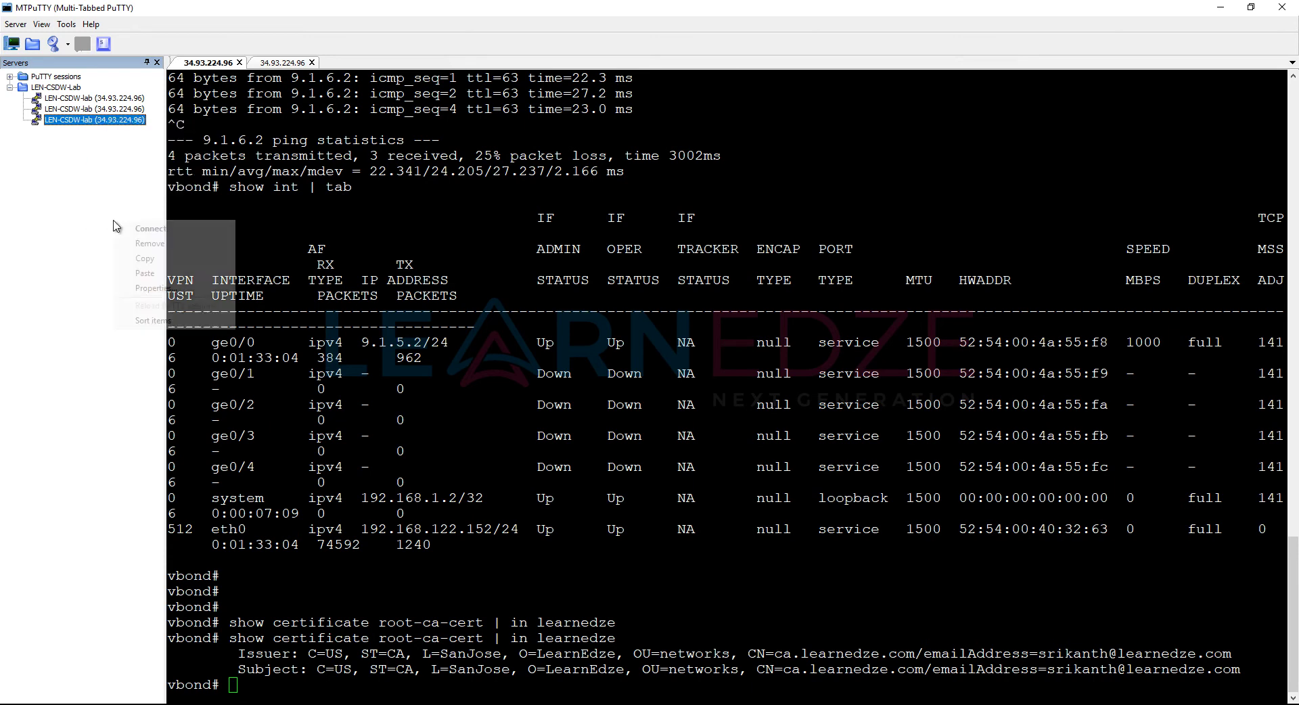
pyautogui.click(138, 276)
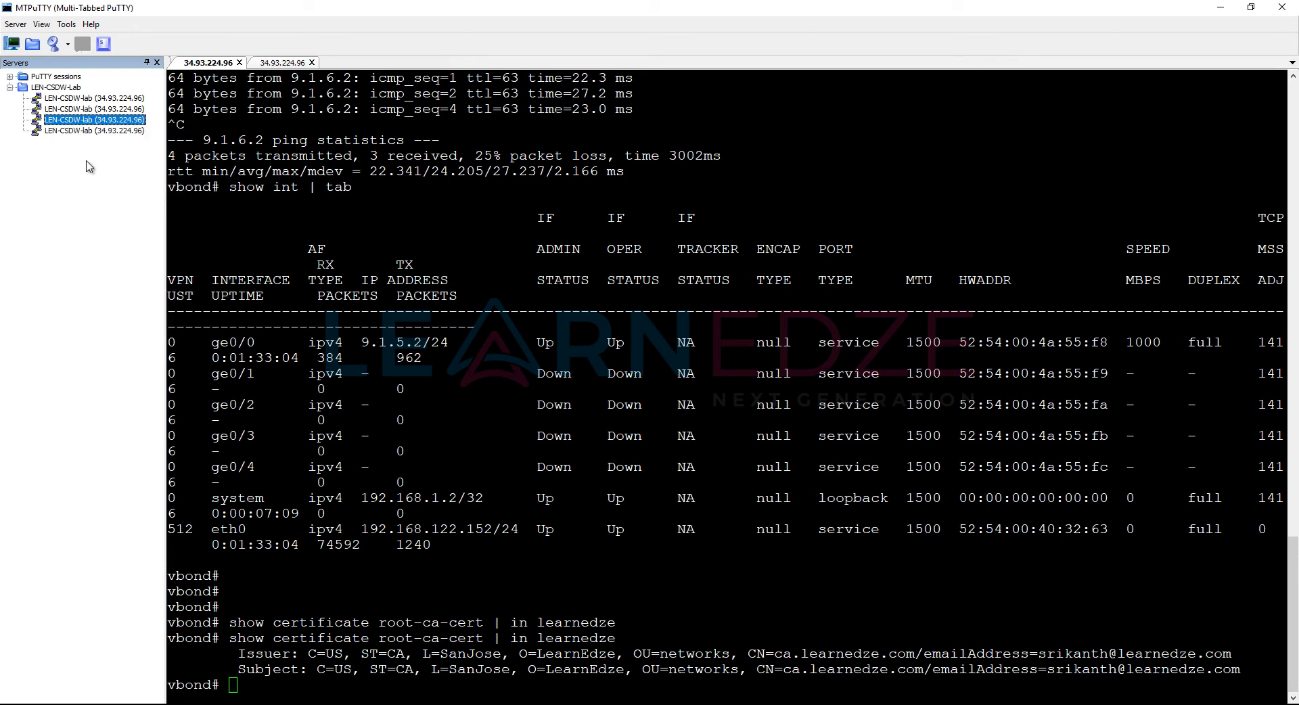
# Step: Change the duplicate session's port to 30159 and connect to it
pyautogui.rightClick(83, 137)
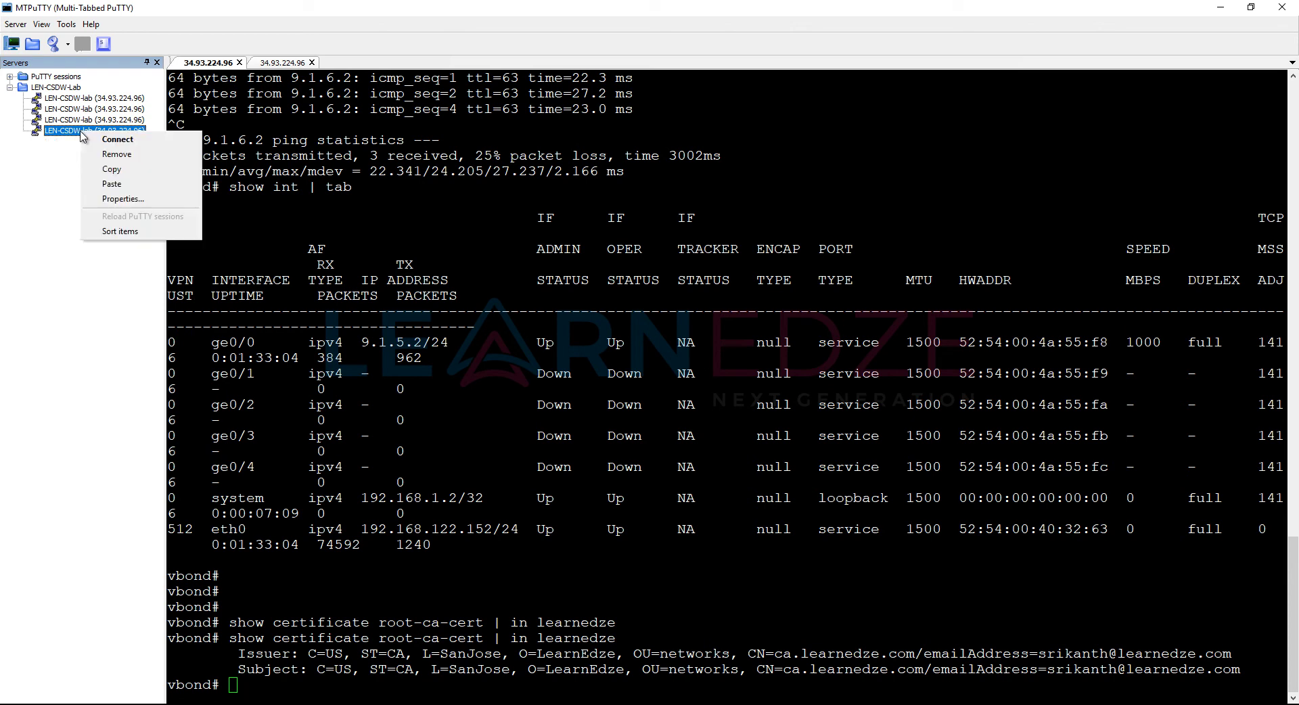
pyautogui.click(119, 201)
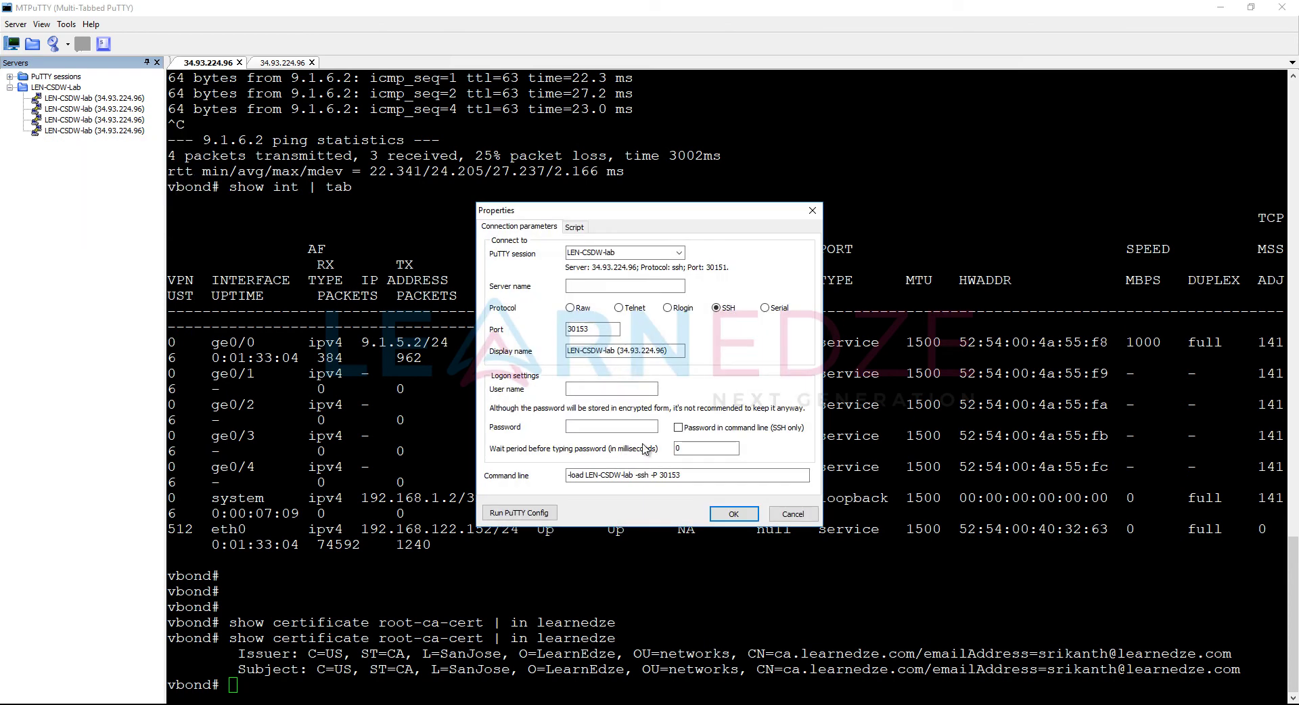
pyautogui.click(599, 329)
pyautogui.press('BackSpace')
pyautogui.write('9')
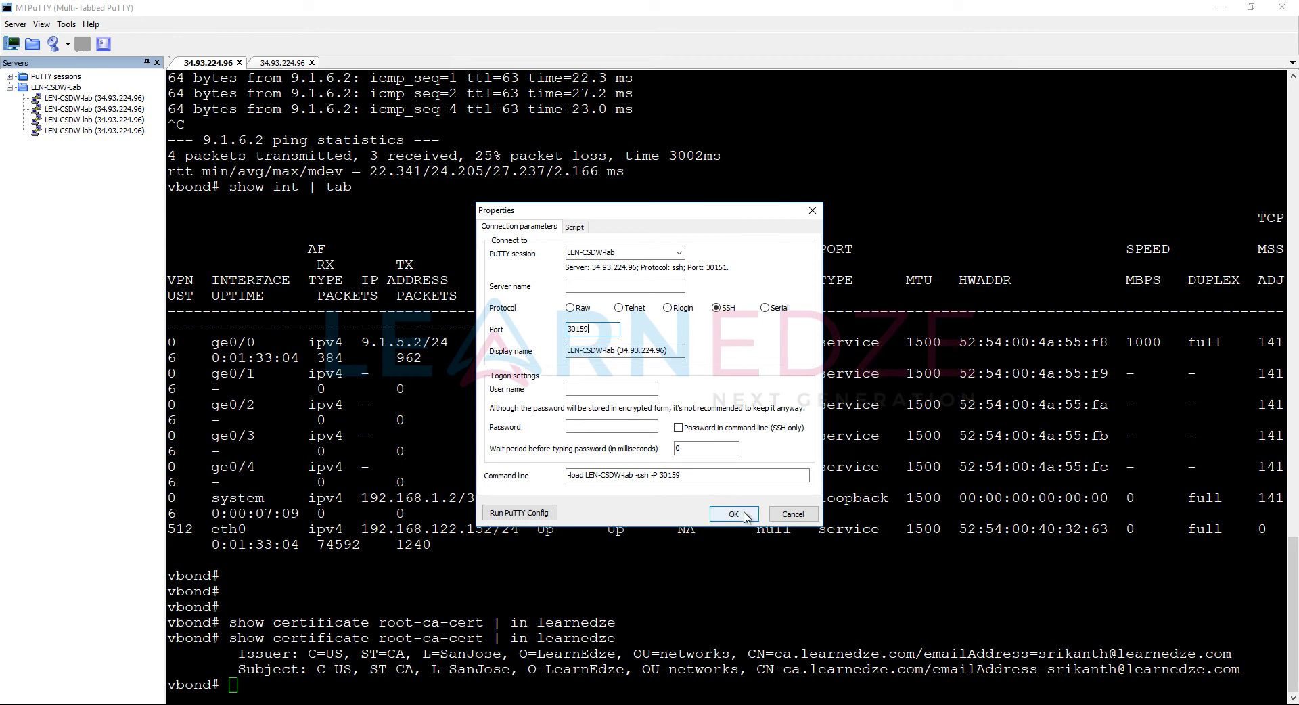
pyautogui.click(733, 514)
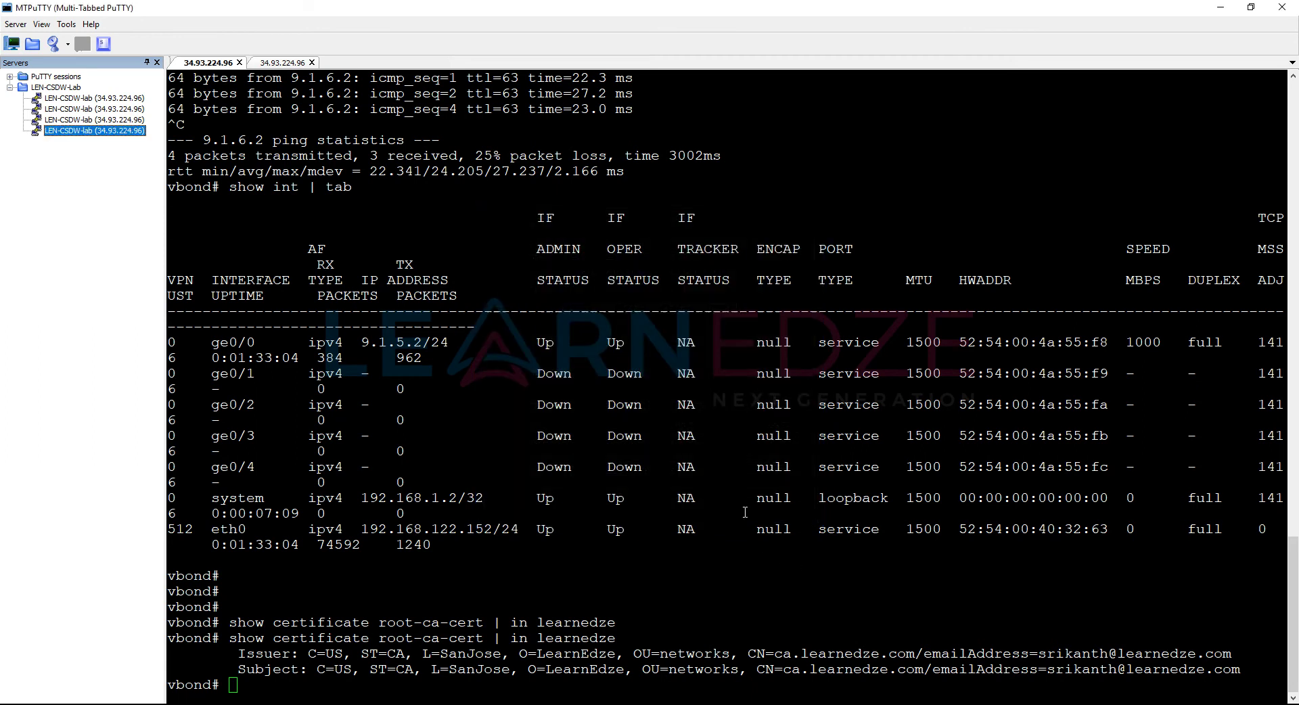
pyautogui.doubleClick(119, 131)
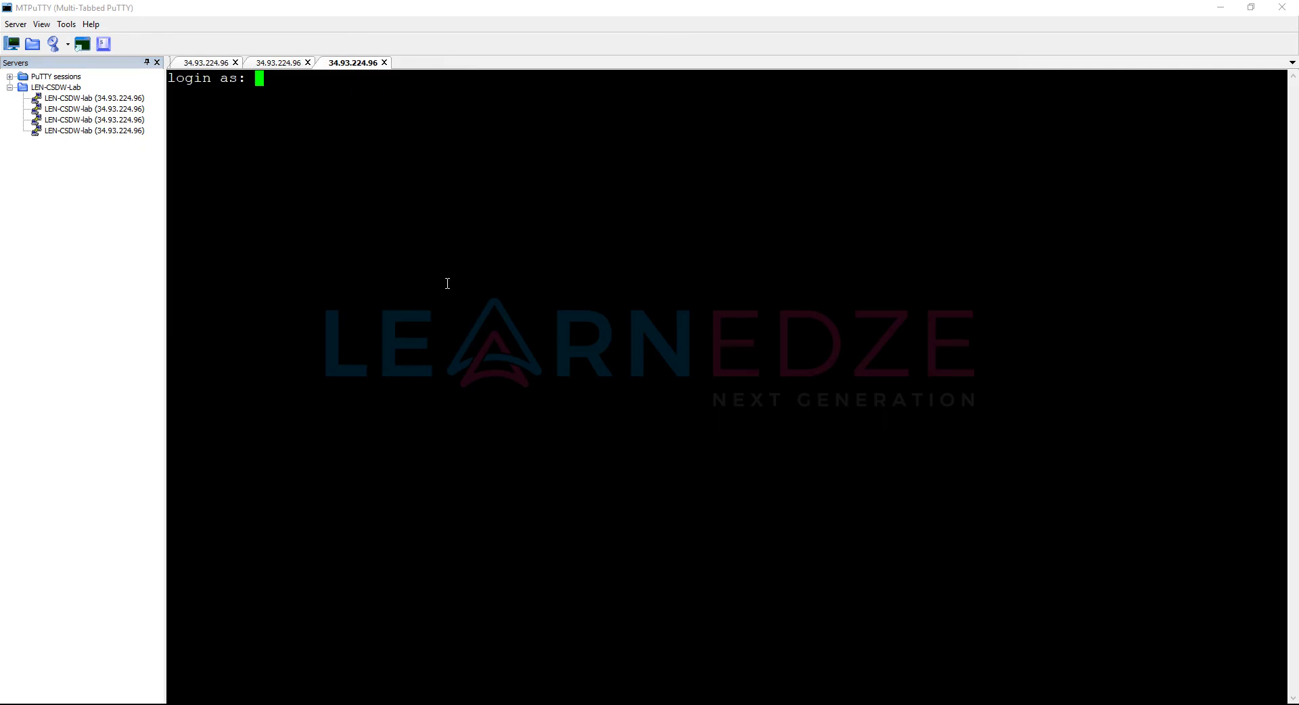
# Step: Log in as learnedze and become root with sudo su
pyautogui.write('learnedze')
pyautogui.press('Return')
pyautogui.press('Return')
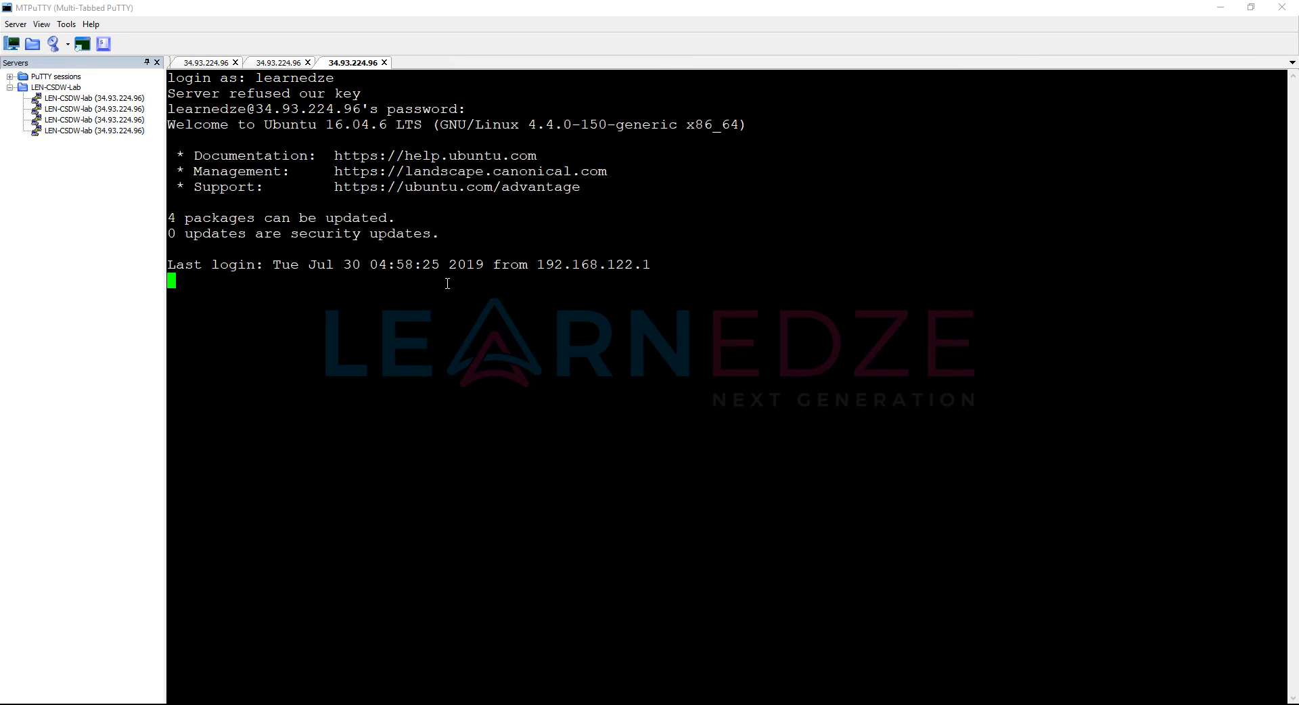
pyautogui.write('sudo su')
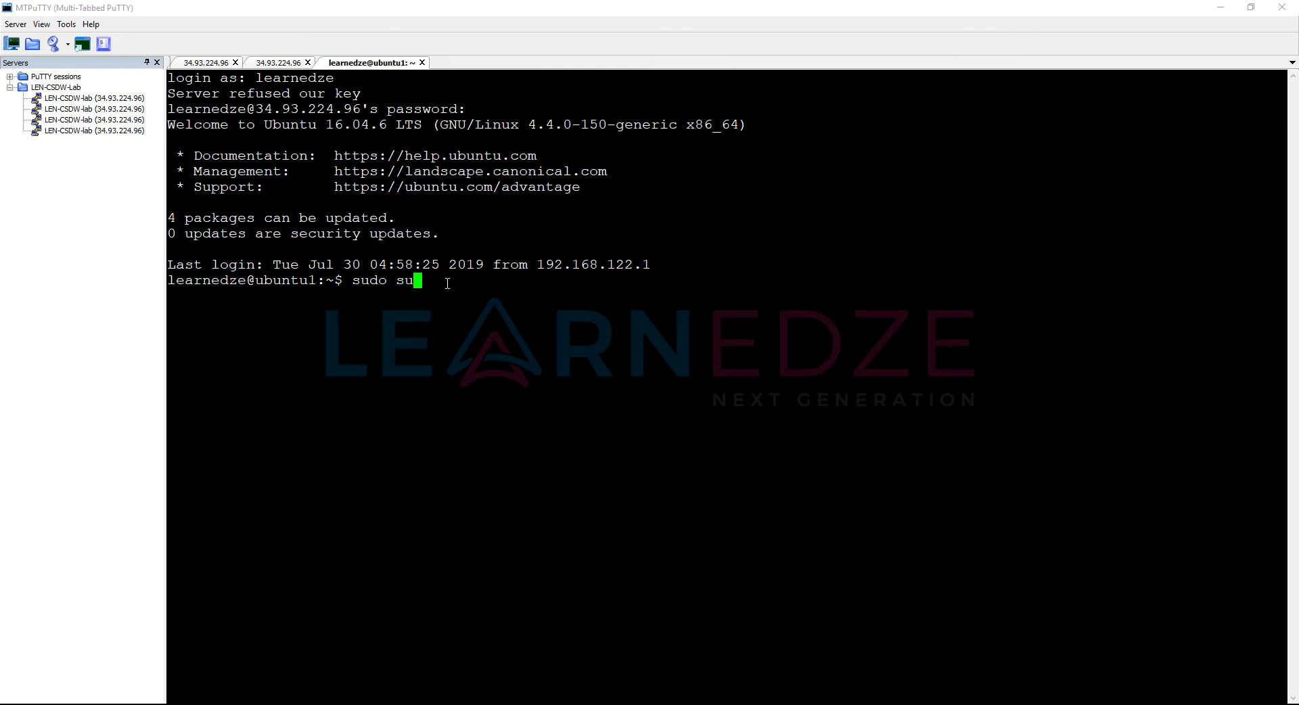
pyautogui.press('Return')
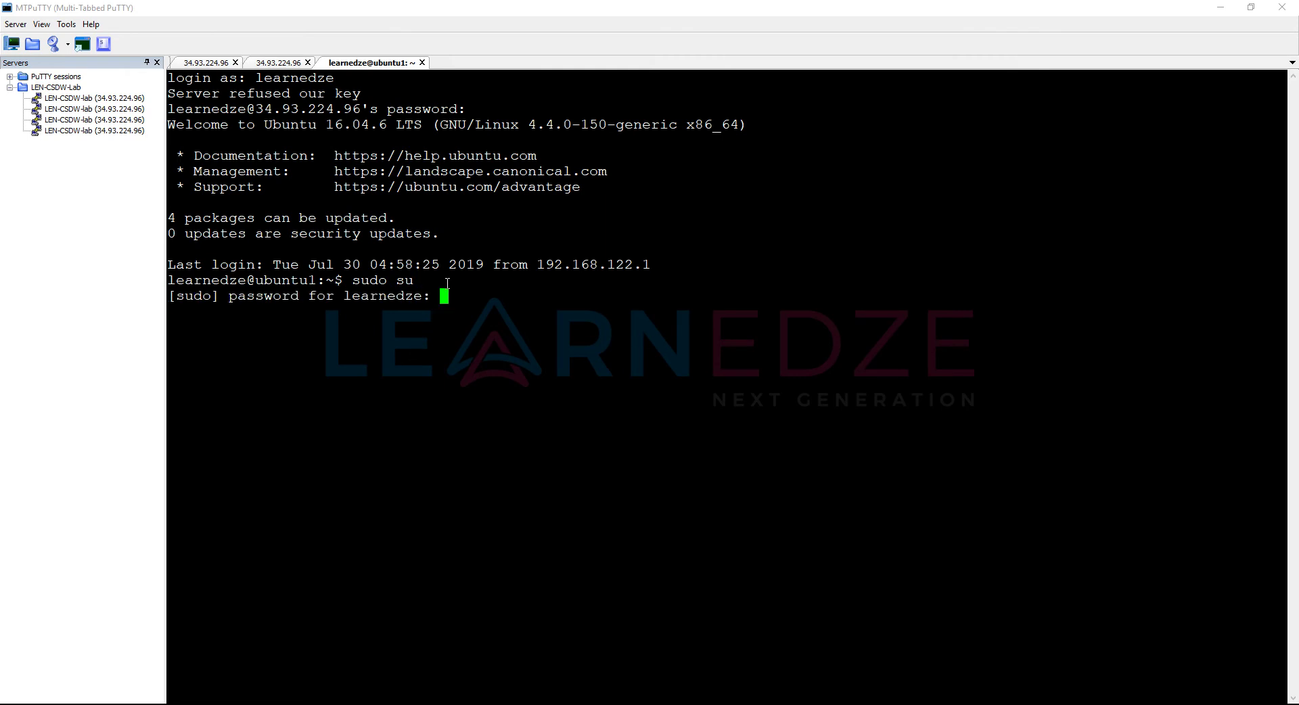
pyautogui.press('Return')
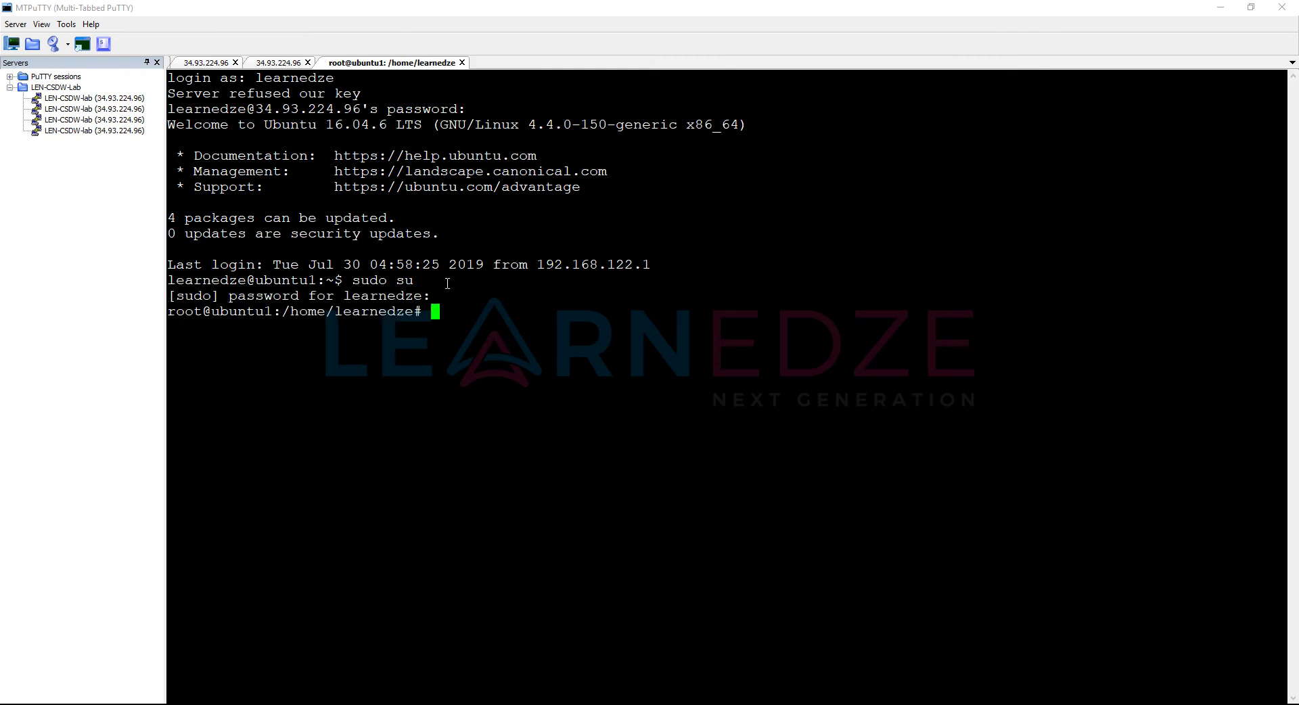
pyautogui.press('Return')
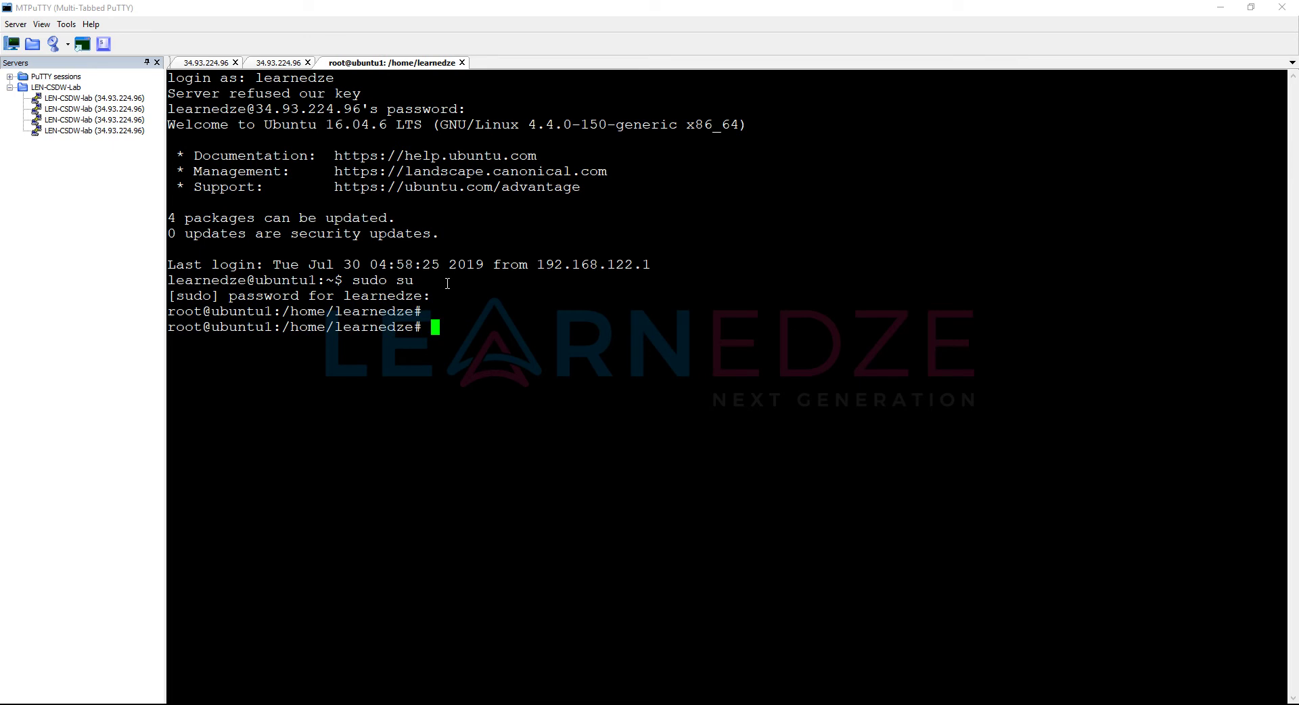
# Step: Go to /root/ca/newcerts and list its .pem and vmanage.csr files
pyautogui.write('cd /root/cs')
pyautogui.press('BackSpace')
pyautogui.write('a')
pyautogui.press('Tab')
pyautogui.write('new')
pyautogui.press('Tab')
pyautogui.press('Return')
pyautogui.press('Return')
pyautogui.press('Return')
pyautogui.press('Return')
pyautogui.write('ls')
pyautogui.press('Return')
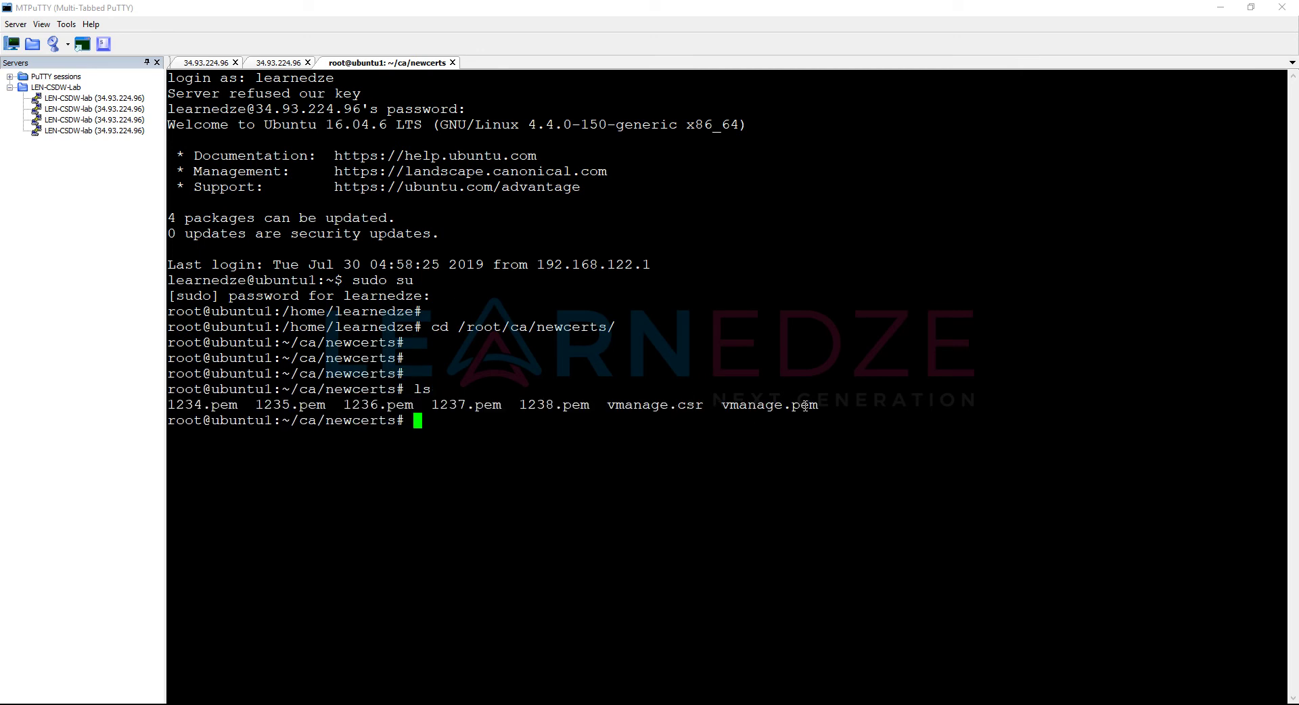
# Step: Create vbond.csr in vim, ready in insert mode for the pasted CSR
pyautogui.write('vim vbond.csr')
pyautogui.press('Return')
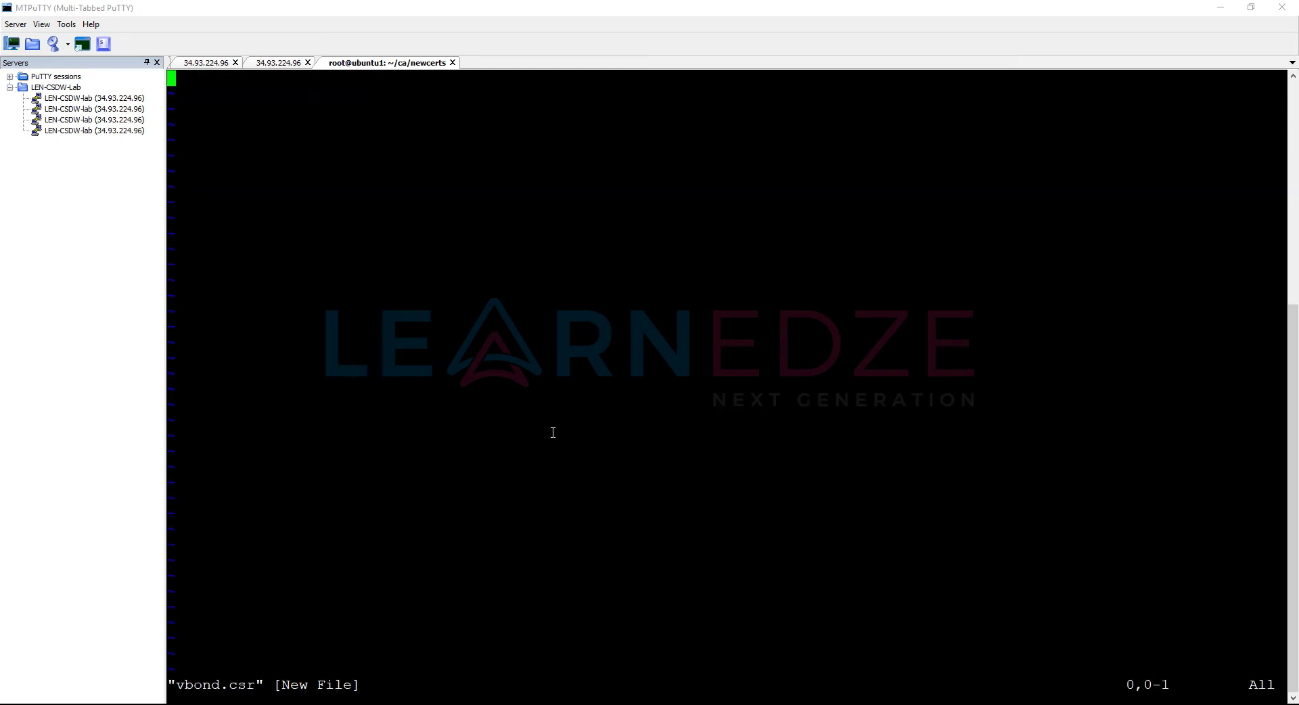
pyautogui.press('i')
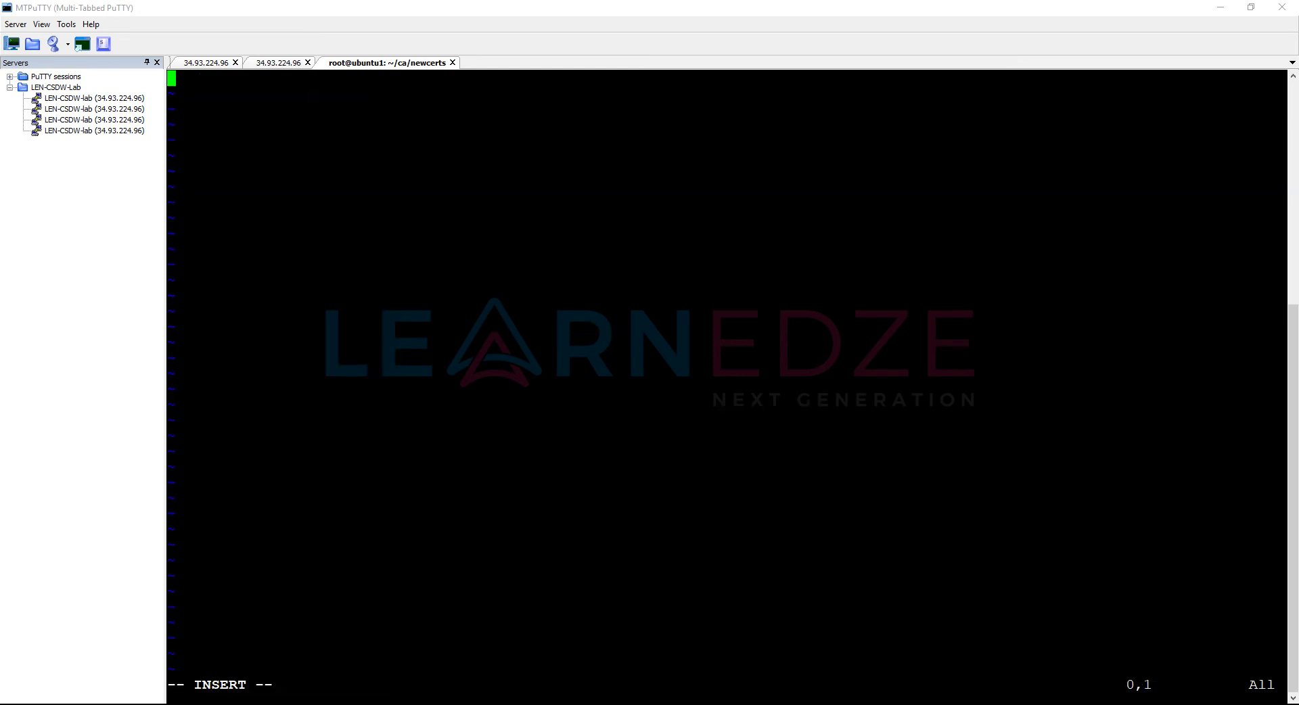
pyautogui.hotkey('alt', 'Tab')
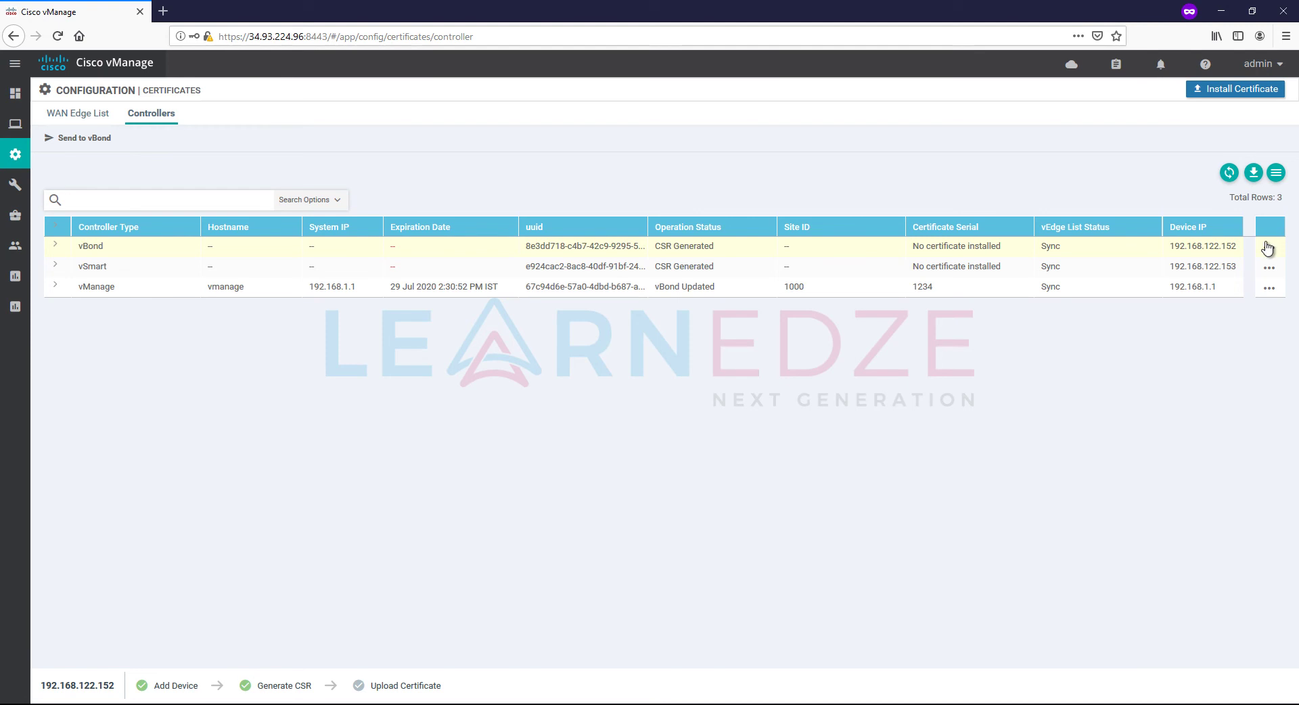
# Step: Open and copy the full vBond CSR text for 192.168.122.152
pyautogui.click(1267, 248)
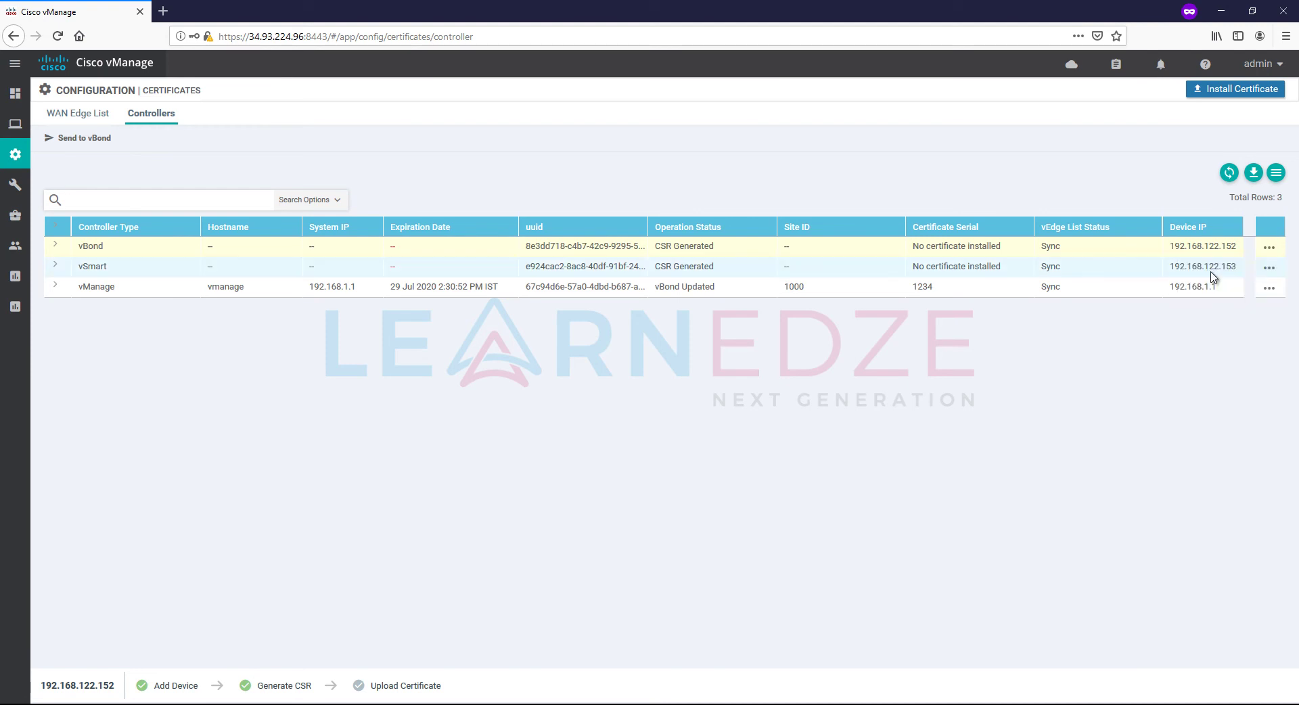
pyautogui.click(1212, 271)
pyautogui.moveTo(408, 315); pyautogui.dragTo(682, 476)
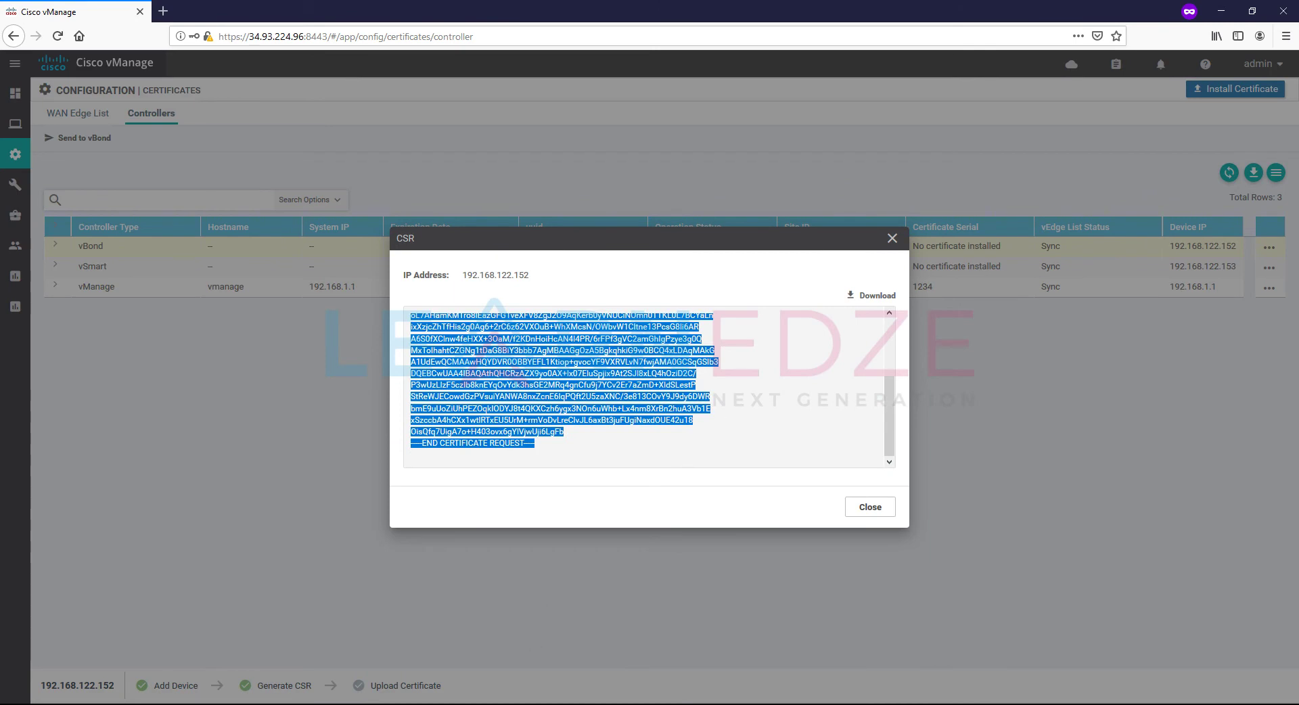
pyautogui.hotkey('alt', 'Tab')
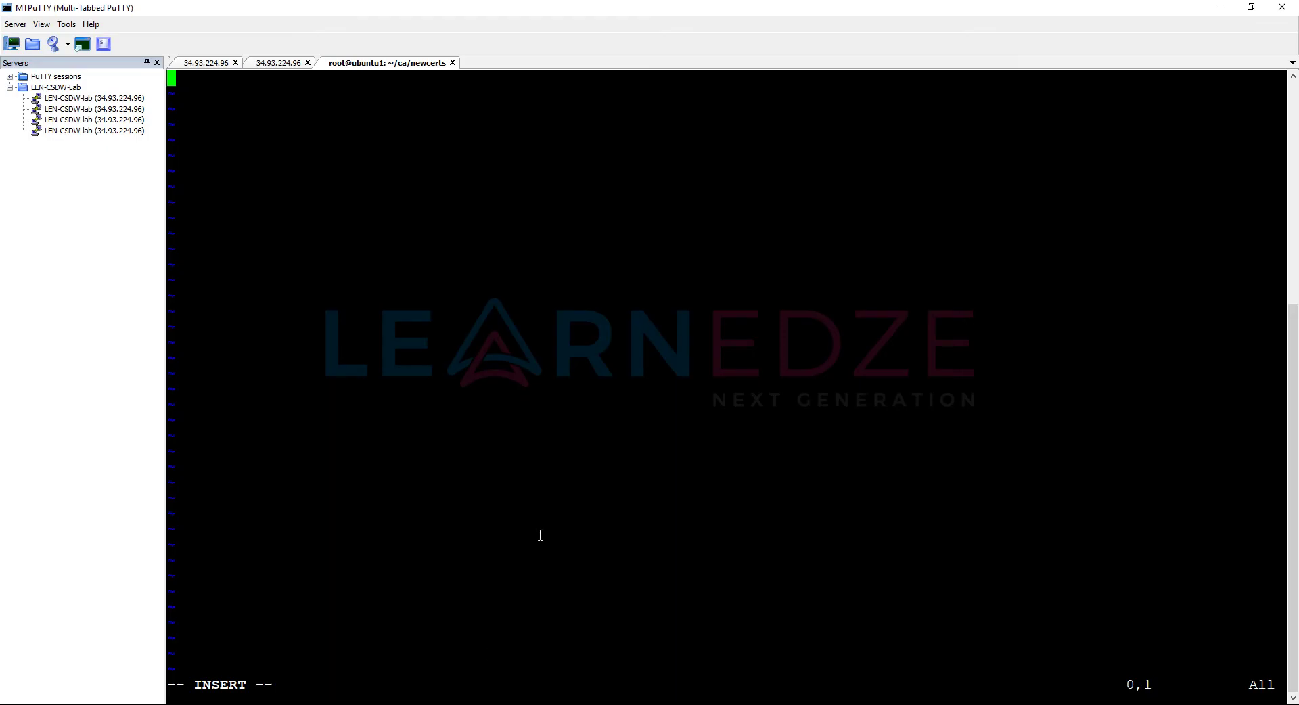
# Step: Paste the vBond certificate request into vbond.csr and save it with :wq
pyautogui.rightClick(540, 535)
pyautogui.press('Escape')
pyautogui.write(':wq')
pyautogui.press('Return')
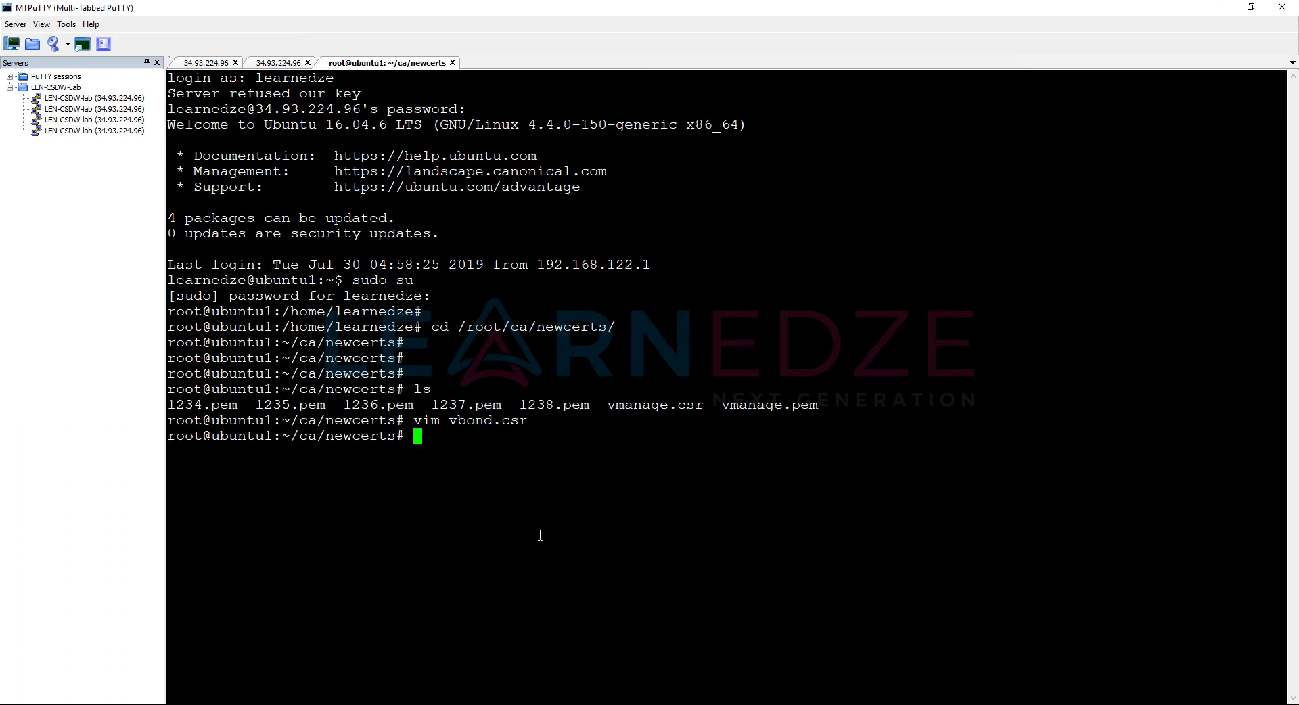
# Step: Create vsmart.csr in vim, ready in insert mode
pyautogui.write('vim vsmart.csr')
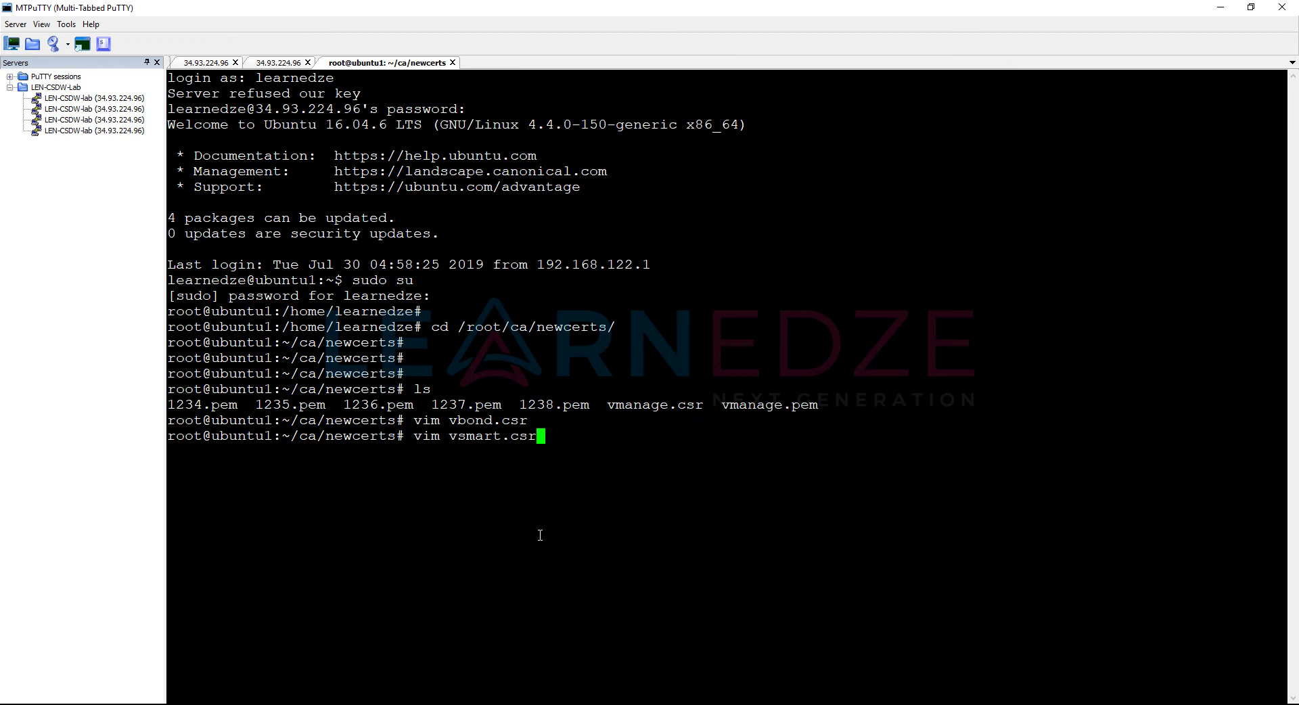
pyautogui.press('Return')
pyautogui.press('i')
pyautogui.hotkey('alt', 'Tab')
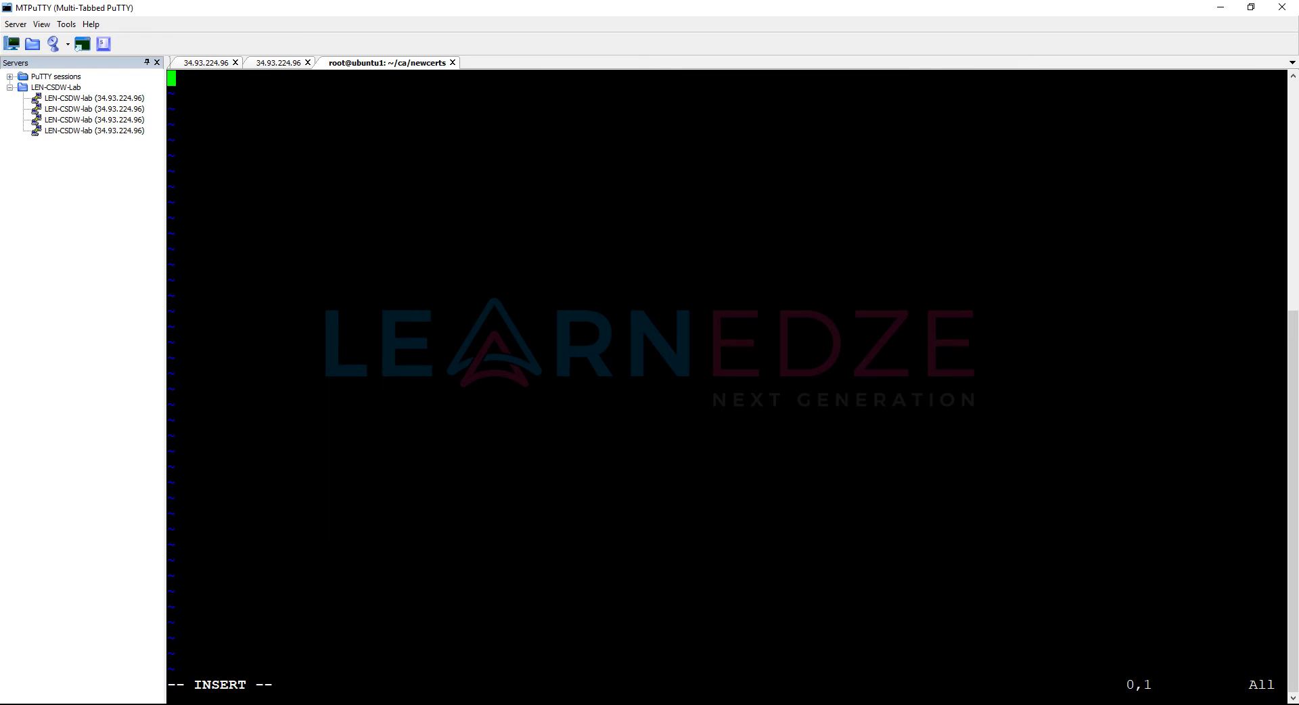
# Step: Close the vBond CSR dialog, then copy the vSmart CSR text for 192.168.122.153
pyautogui.moveTo(382, 704)
pyautogui.click(383, 660)
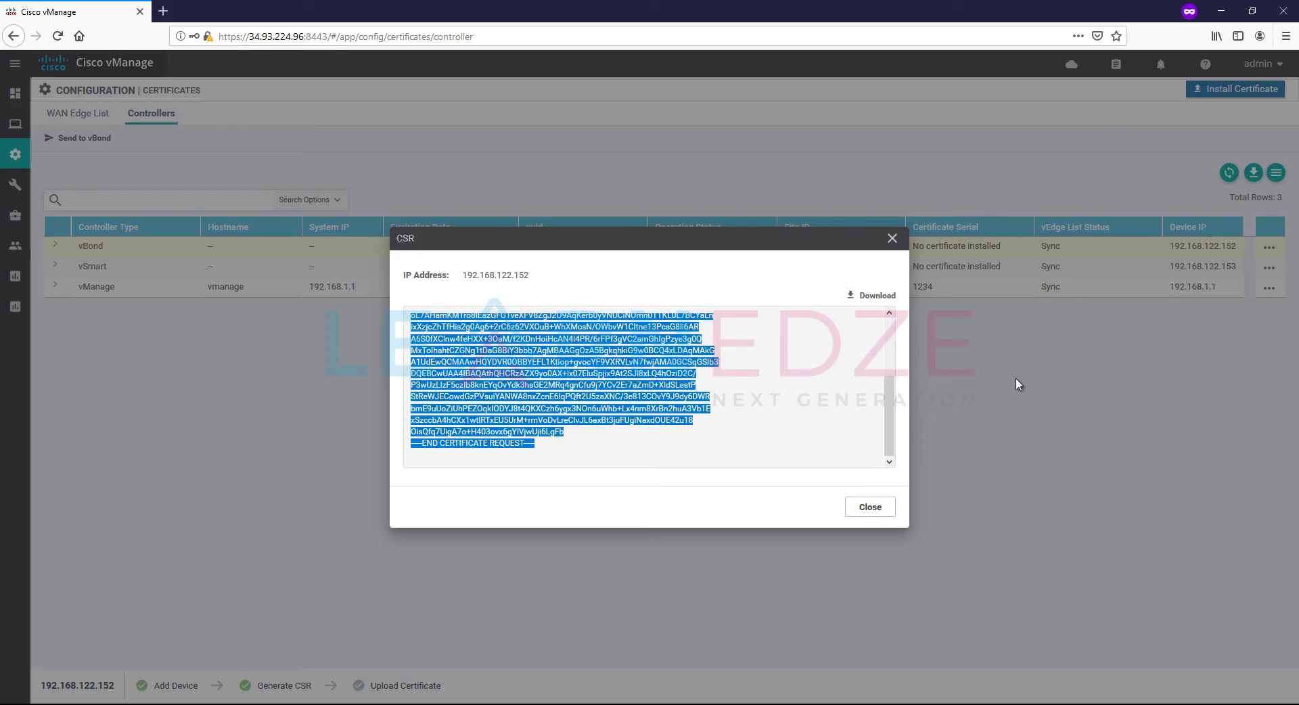
pyautogui.click(890, 239)
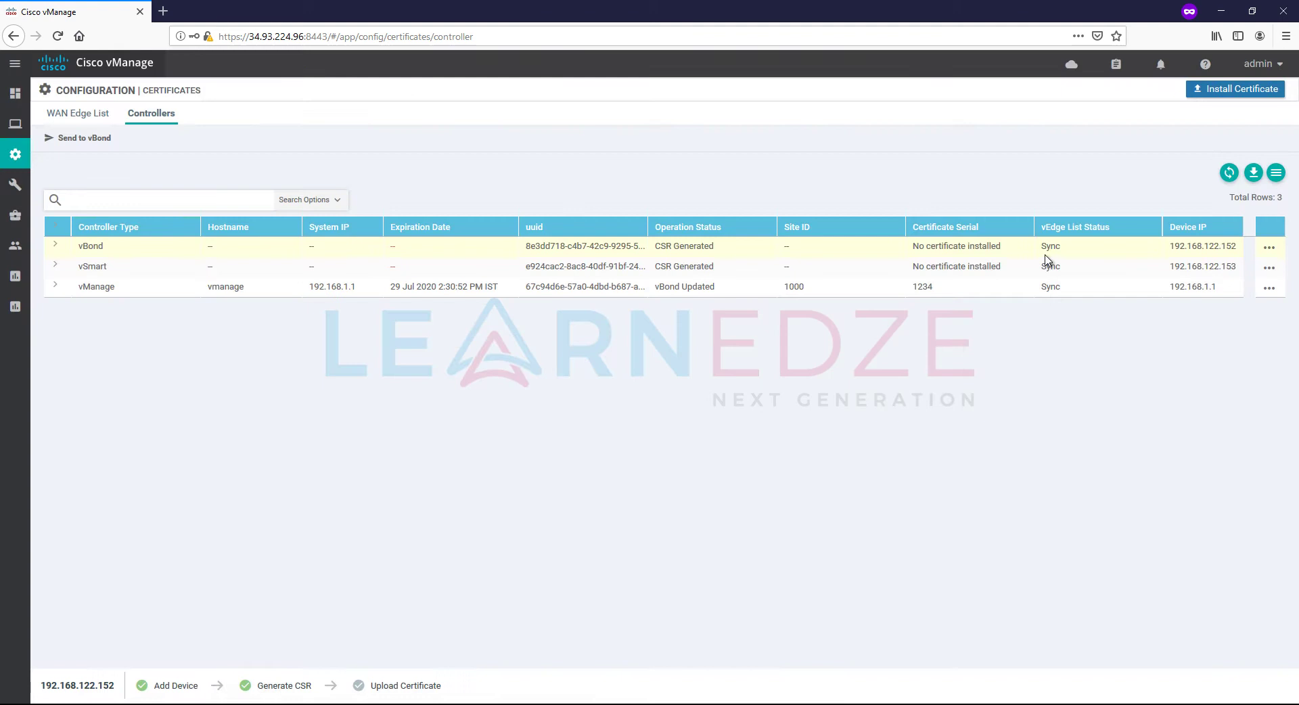
pyautogui.click(1270, 267)
pyautogui.click(1216, 301)
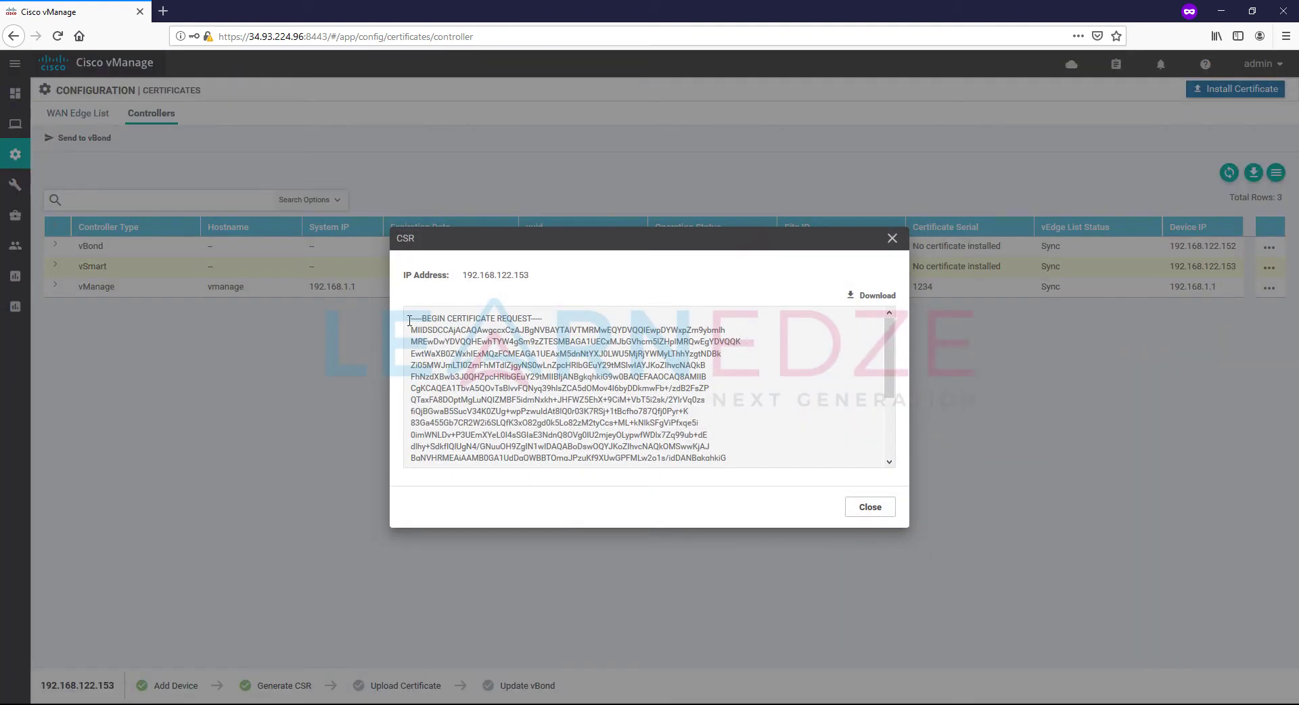
pyautogui.moveTo(409, 321); pyautogui.dragTo(672, 520)
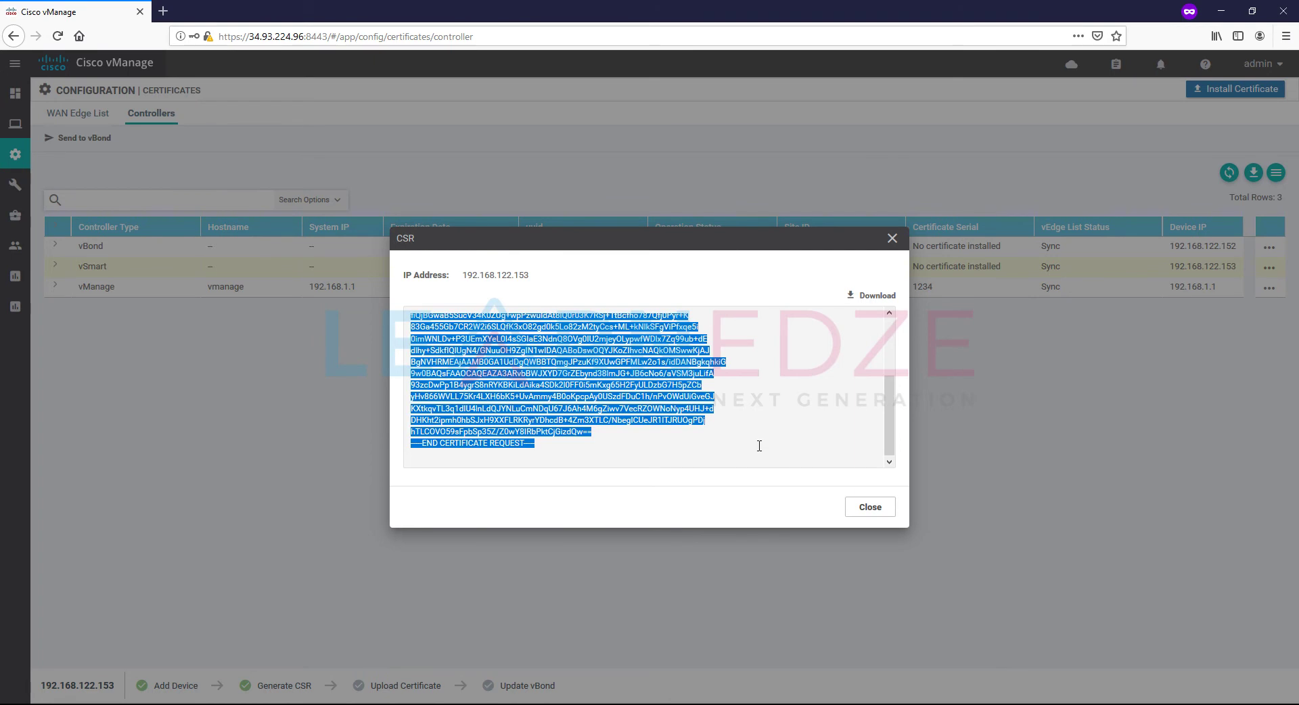
pyautogui.click(870, 508)
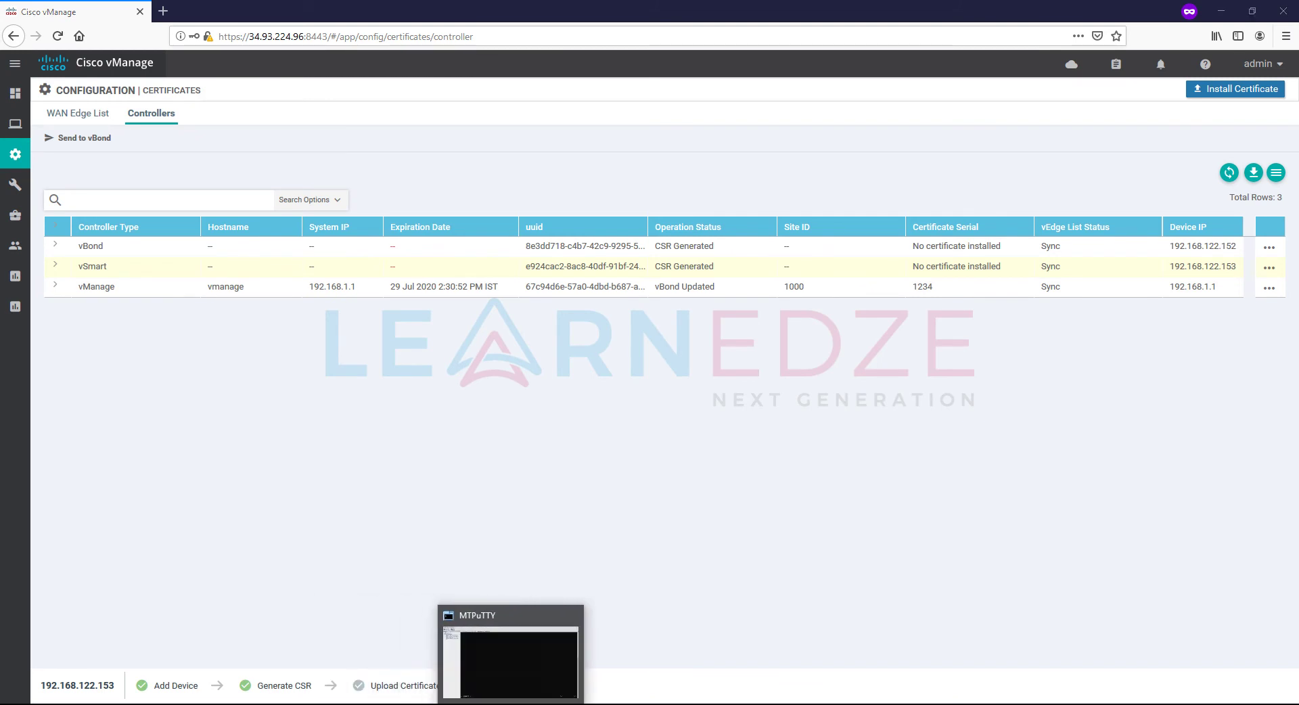
pyautogui.click(505, 704)
# Step: Paste the vSmart certificate request into vsmart.csr and save it with :wq
pyautogui.rightClick(436, 304)
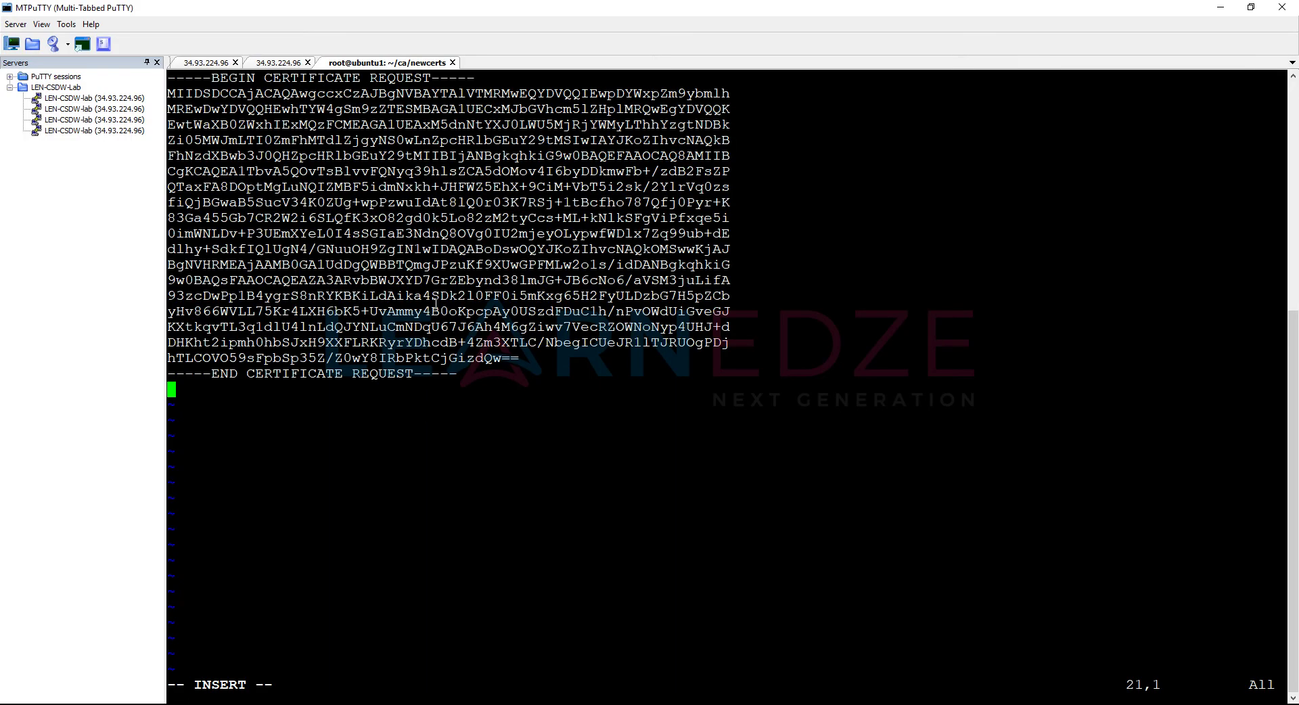
pyautogui.press('Escape')
pyautogui.write(':wq')
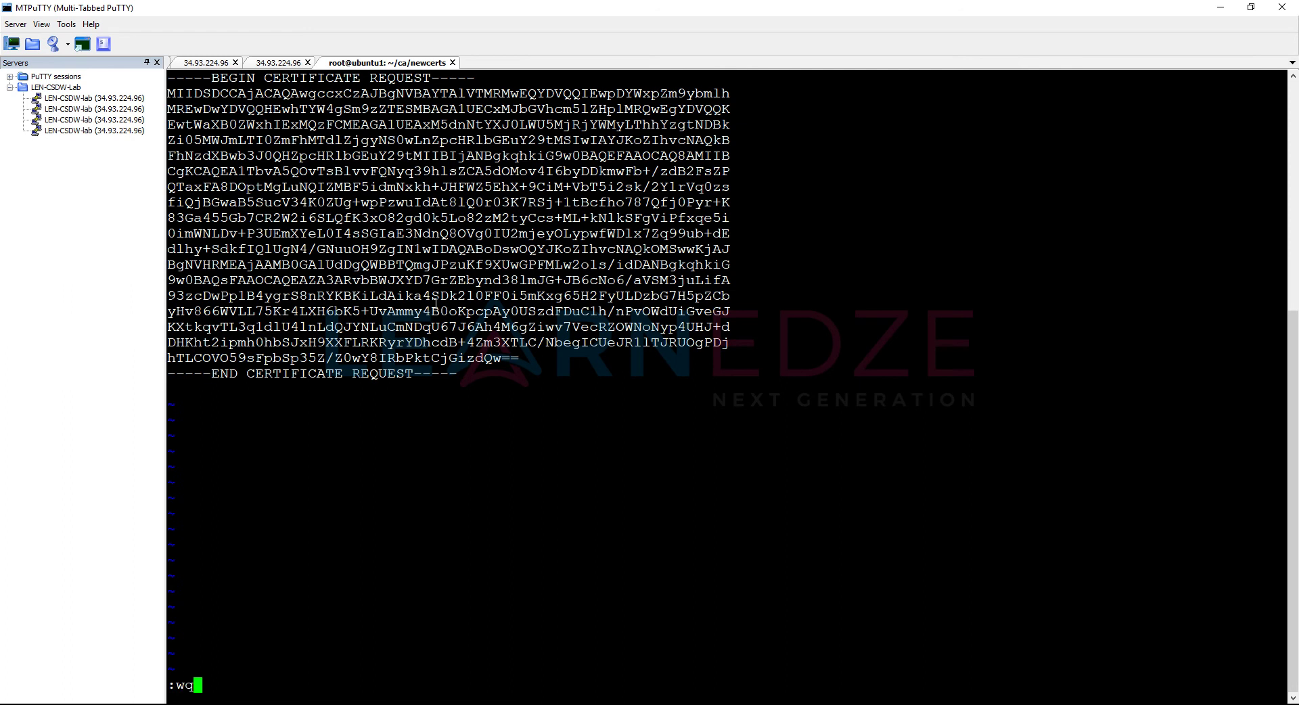
pyautogui.press('Return')
pyautogui.press('Return')
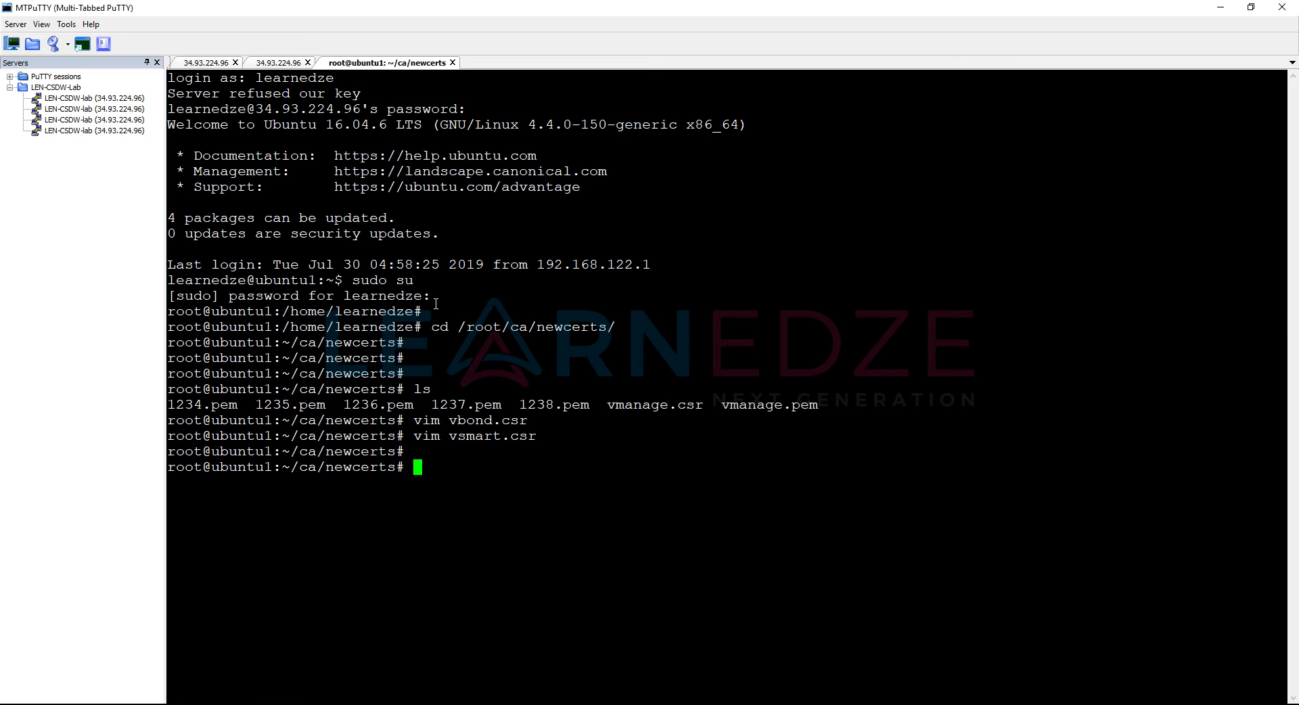
# Step: Edit the recalled openssl ca command to sign vbond.csr into vbond.pem
pyautogui.press('Up')
pyautogui.press('Up')
pyautogui.press('Up')
pyautogui.press('Up')
pyautogui.press('Up')
pyautogui.press('Up')
pyautogui.press('Up')
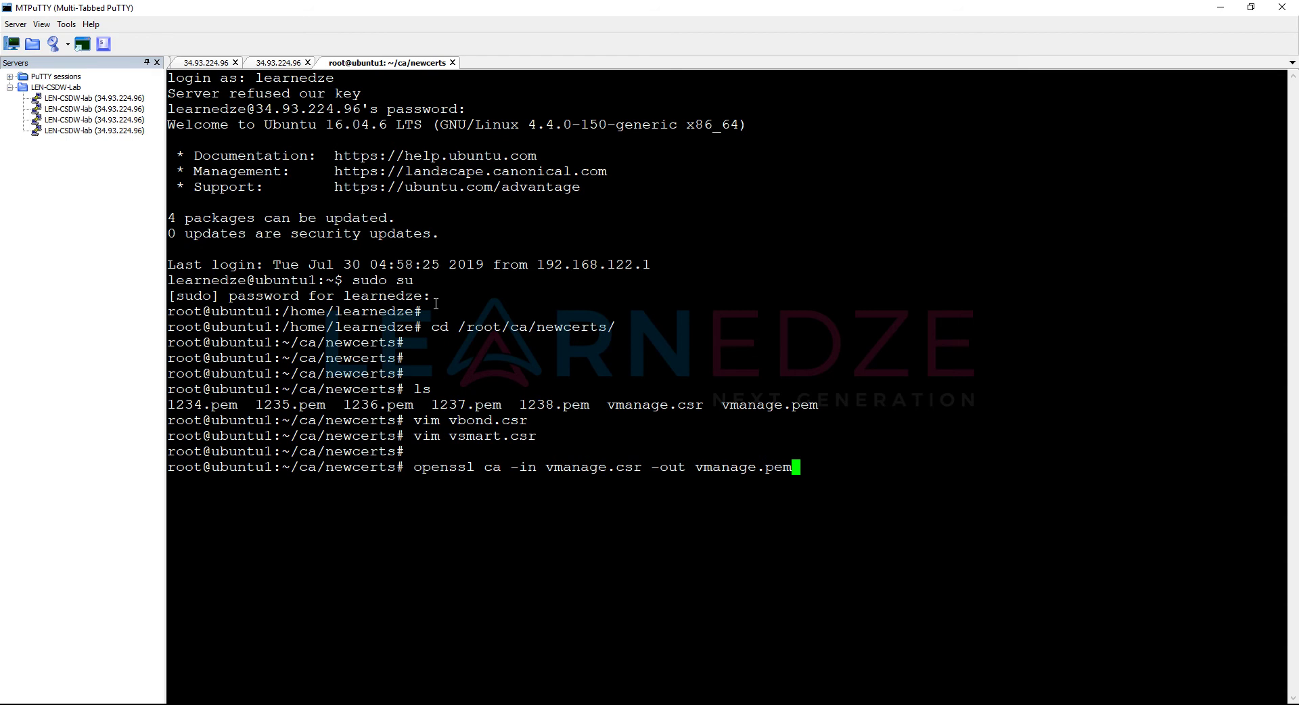
pyautogui.press('Left')
pyautogui.press('Left')
pyautogui.press('Left')
pyautogui.press('Left')
pyautogui.press('BackSpace')
pyautogui.press('BackSpace')
pyautogui.press('BackSpace')
pyautogui.press('BackSpace')
pyautogui.press('BackSpace')
pyautogui.press('BackSpace')
pyautogui.write('bond')
pyautogui.press('Left')
pyautogui.press('Left')
pyautogui.press('Left')
pyautogui.press('Left')
pyautogui.press('Left')
pyautogui.press('Left')
pyautogui.press('Left')
pyautogui.press('Left')
pyautogui.press('Left')
pyautogui.press('Left')
pyautogui.press('Left')
pyautogui.press('Left')
pyautogui.press('Left')
pyautogui.press('Left')
pyautogui.press('Left')
pyautogui.press('Left')
pyautogui.press('Left')
pyautogui.press('Left')
pyautogui.press('Right')
pyautogui.press('Right')
pyautogui.press('Right')
pyautogui.press('BackSpace')
pyautogui.press('BackSpace')
pyautogui.press('BackSpace')
pyautogui.press('BackSpace')
pyautogui.press('BackSpace')
pyautogui.press('BackSpace')
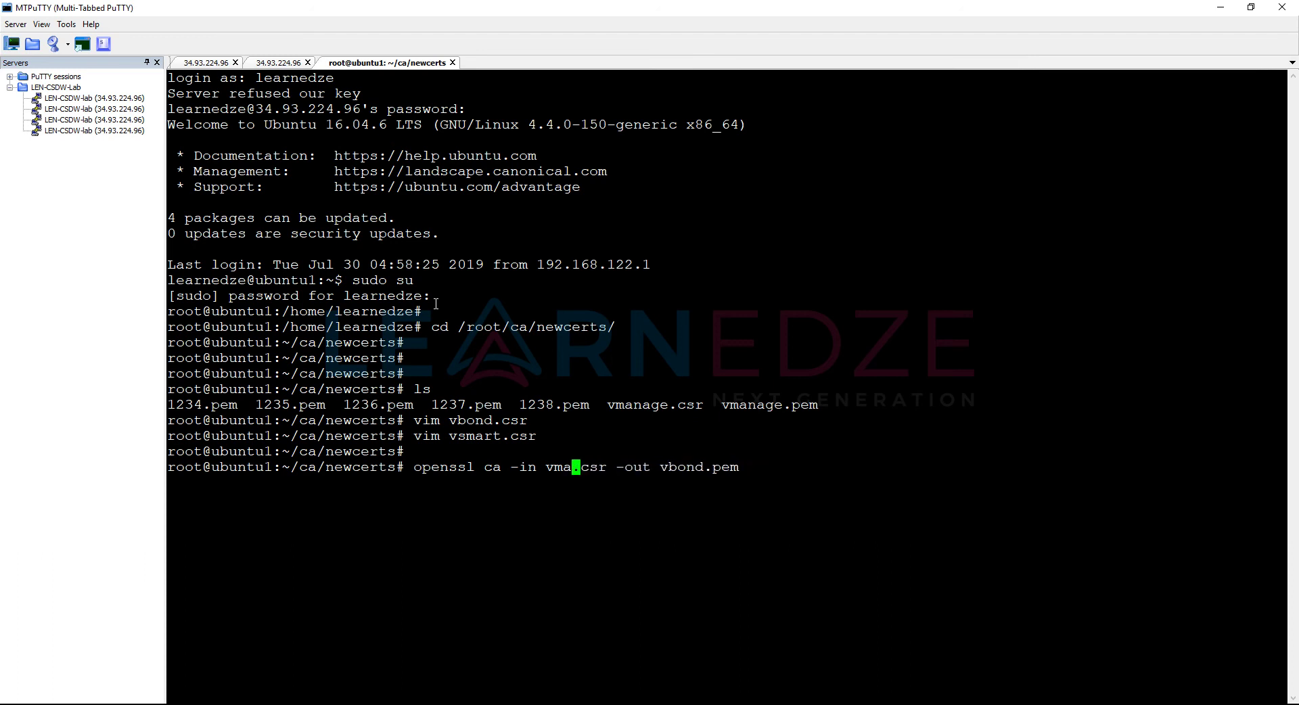
pyautogui.write('bond')
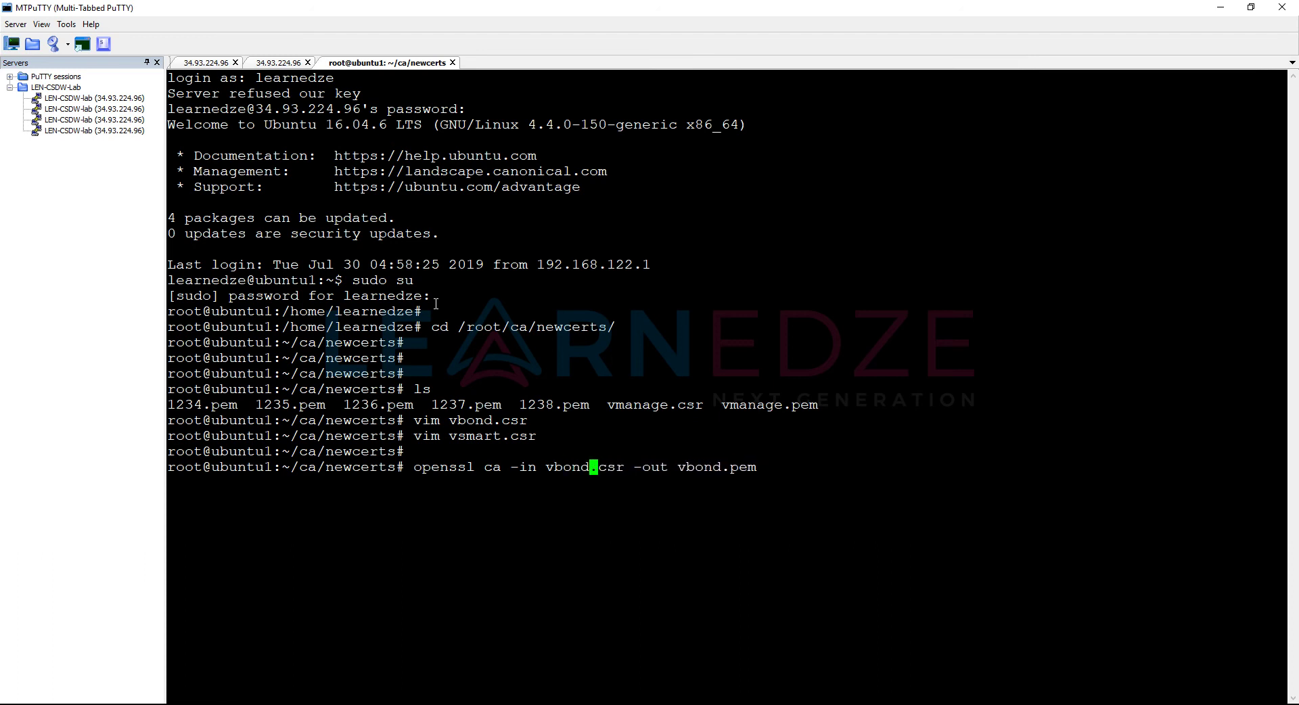
# Step: Run the vBond signing command; a wrong answer at the commit prompt cancels certification
pyautogui.press('Return')
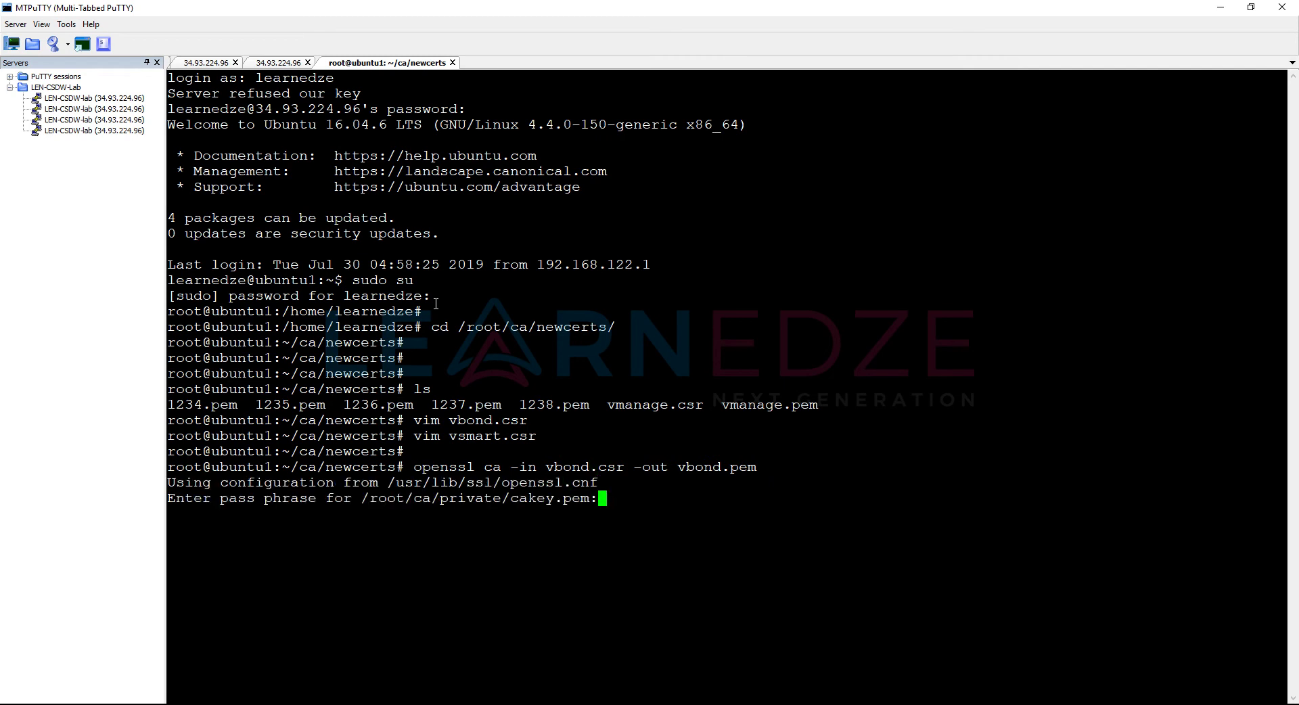
pyautogui.press('Return')
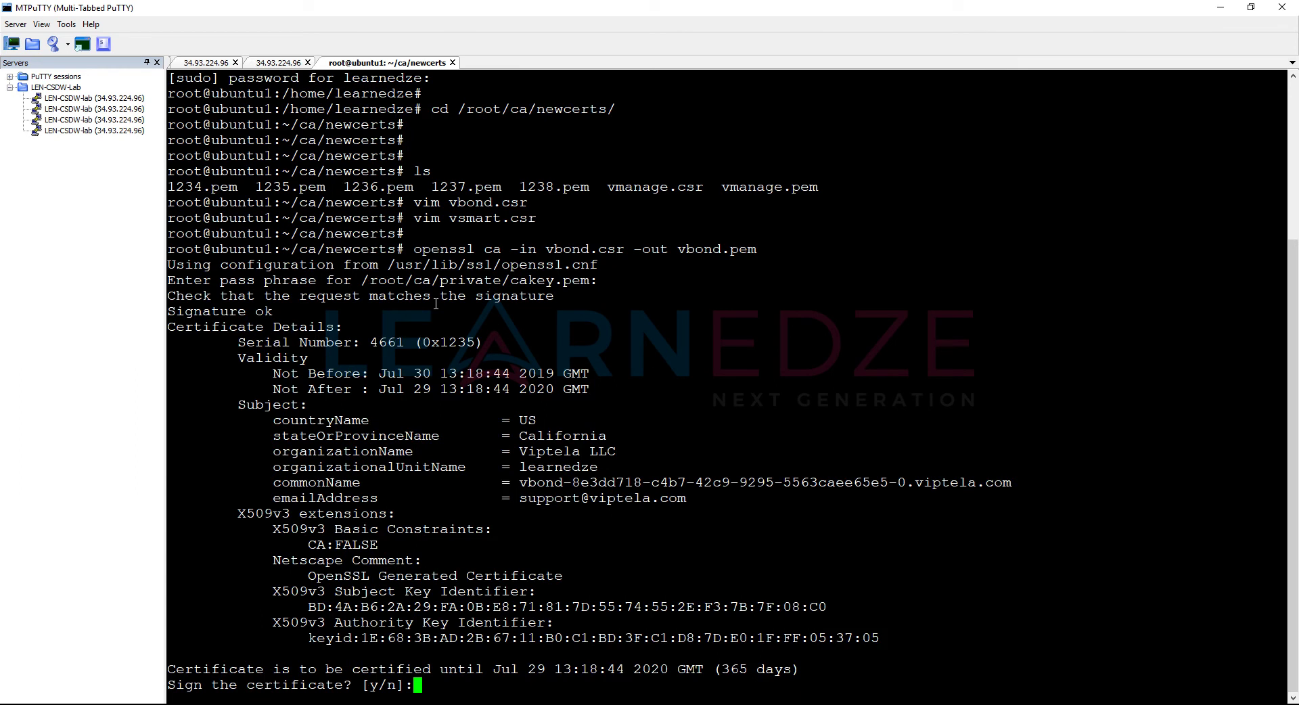
pyautogui.write('y')
pyautogui.press('Return')
pyautogui.write('ubuntu')
pyautogui.press('Return')
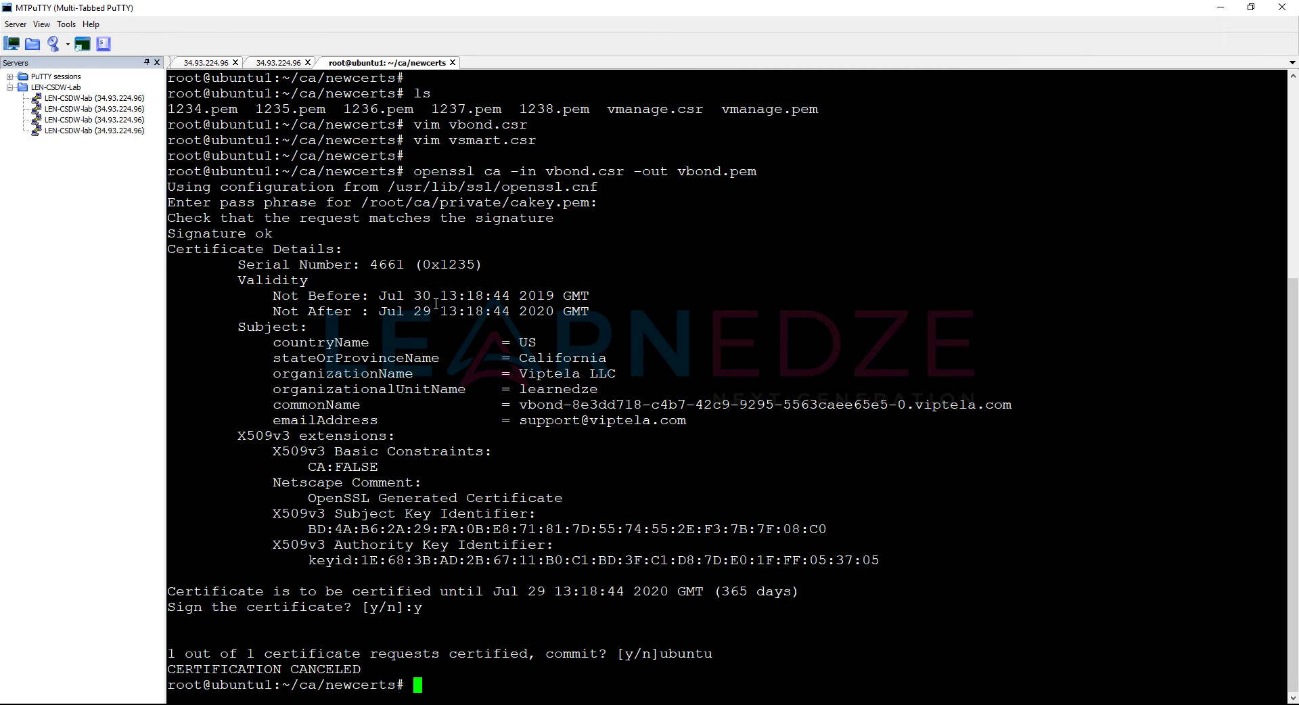
# Step: Re-run the vBond signing, confirming both prompts to commit vbond.pem to the CA database
pyautogui.press('Up')
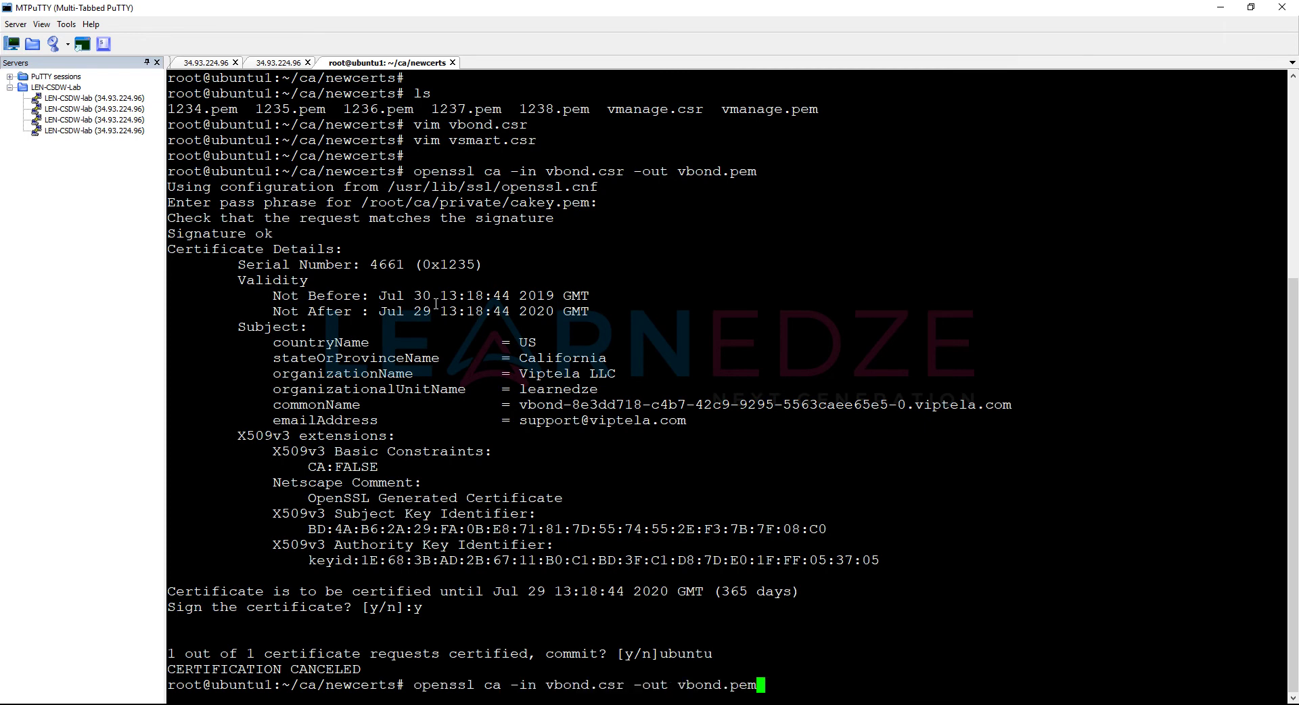
pyautogui.press('Return')
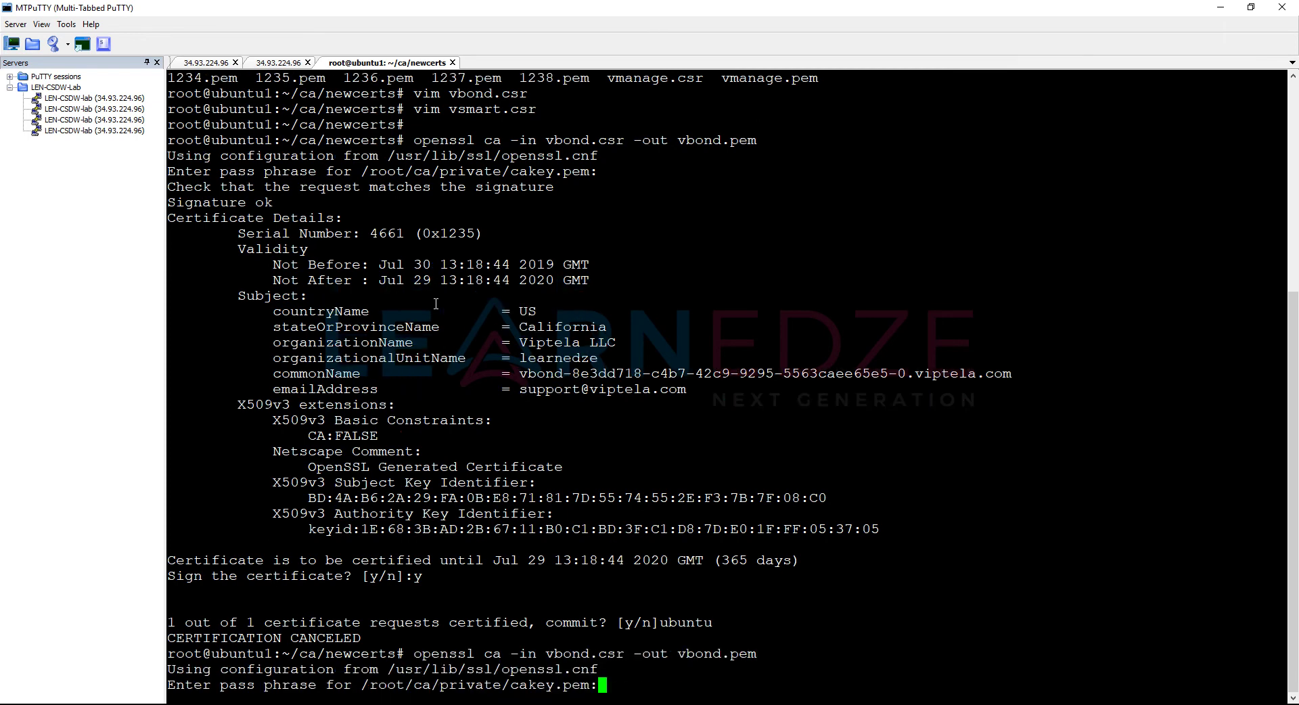
pyautogui.press('Return')
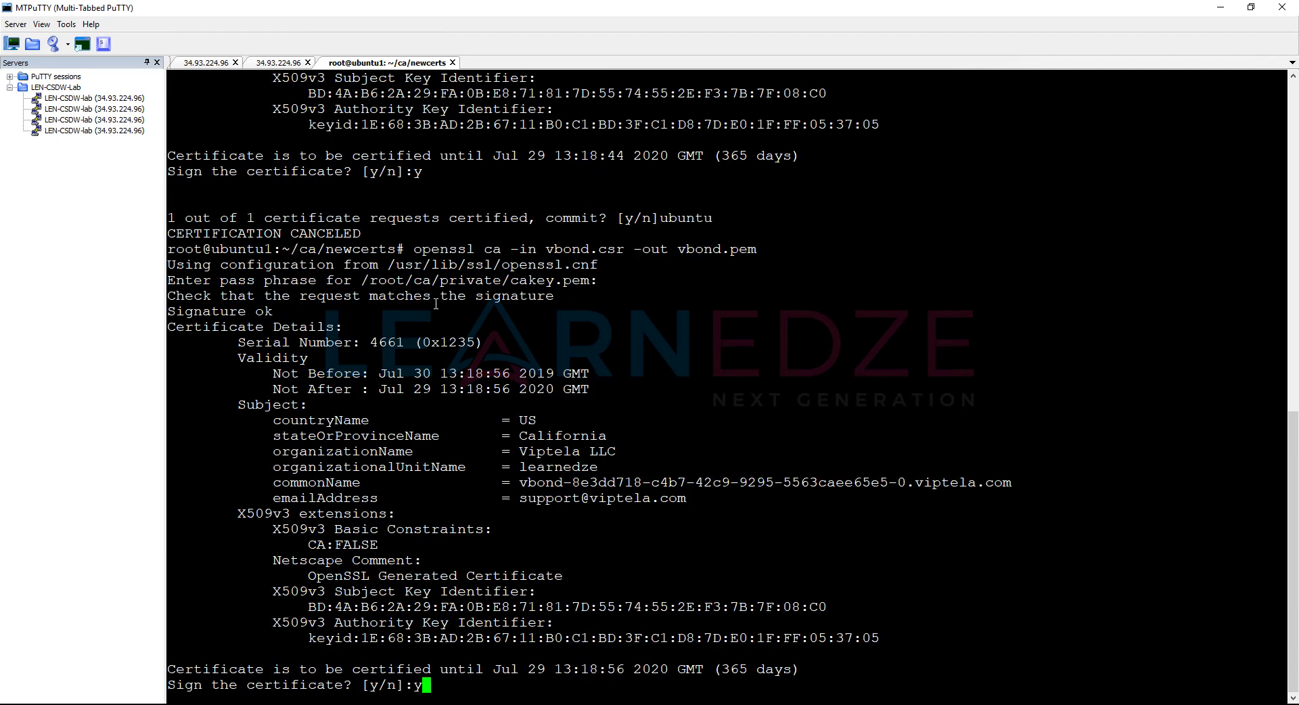
pyautogui.write('y')
pyautogui.press('Return')
pyautogui.write('y')
pyautogui.press('Return')
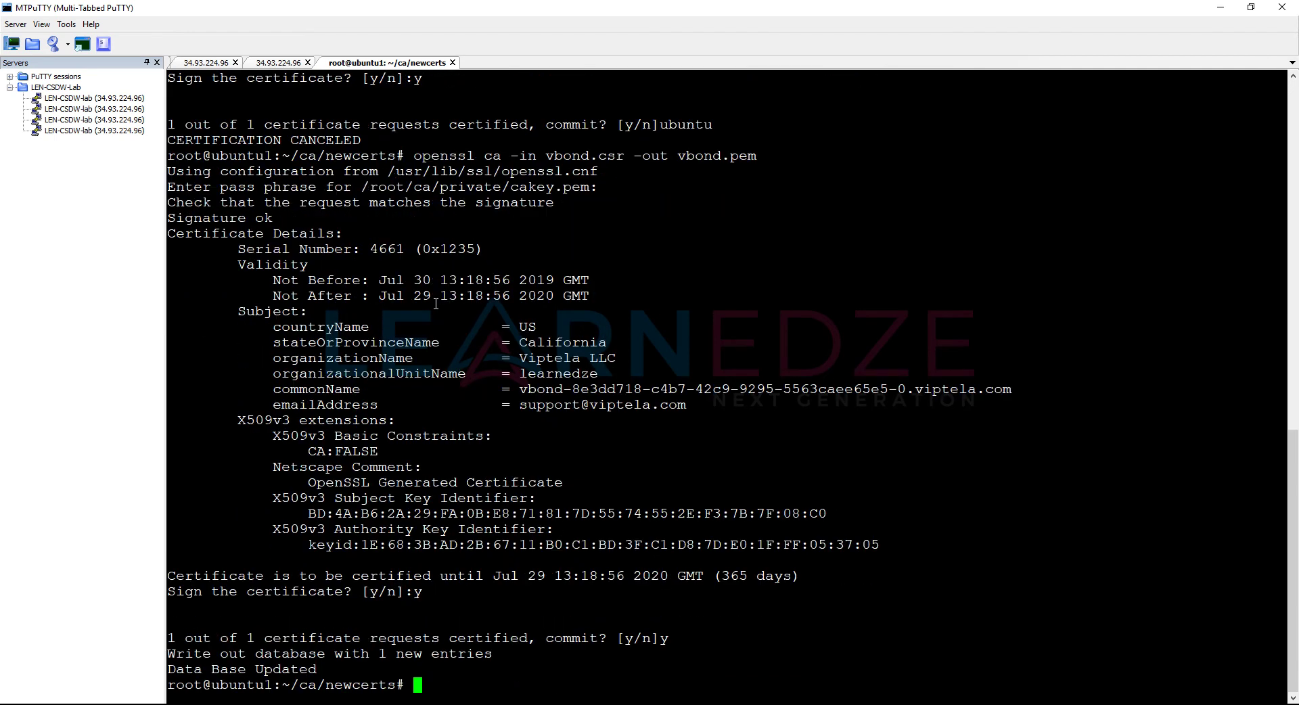
pyautogui.press('Return')
pyautogui.press('Return')
pyautogui.press('Return')
# Step: Start editing the signing command's output file name toward vsmart.pem
pyautogui.press('Up')
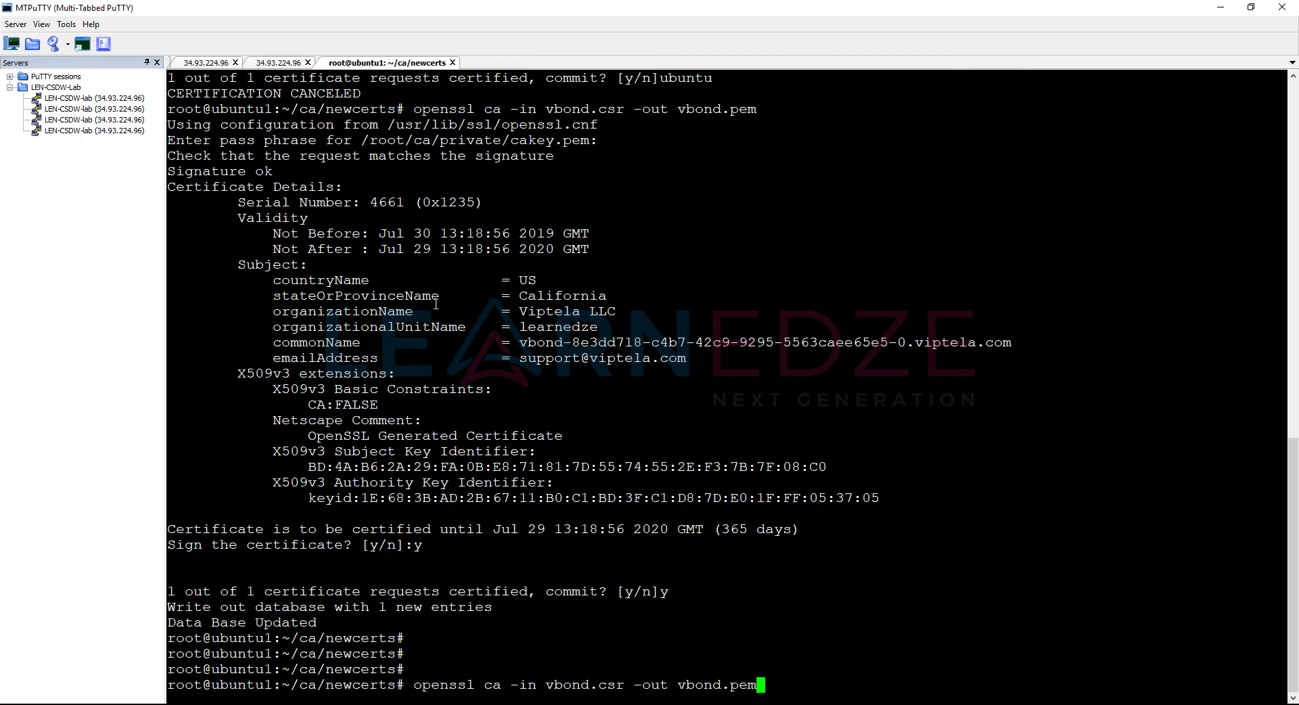
pyautogui.press('Left')
pyautogui.press('Left')
pyautogui.press('Left')
pyautogui.press('Left')
pyautogui.press('BackSpace')
pyautogui.press('BackSpace')
pyautogui.press('BackSpace')
pyautogui.press('BackSpace')
# Step: Sign vsmart.csr into vsmart.pem with the CA, confirming signing and the database commit
pyautogui.write('smart')
pyautogui.press('Left')
pyautogui.press('Left')
pyautogui.press('Left')
pyautogui.press('Left')
pyautogui.press('Left')
pyautogui.press('Left')
pyautogui.press('Left')
pyautogui.press('Left')
pyautogui.press('Left')
pyautogui.press('Left')
pyautogui.press('Left')
pyautogui.press('Left')
pyautogui.press('Left')
pyautogui.press('Left')
pyautogui.press('Left')
pyautogui.press('Left')
pyautogui.press('BackSpace')
pyautogui.press('BackSpace')
pyautogui.press('BackSpace')
pyautogui.press('BackSpace')
pyautogui.write('smar')
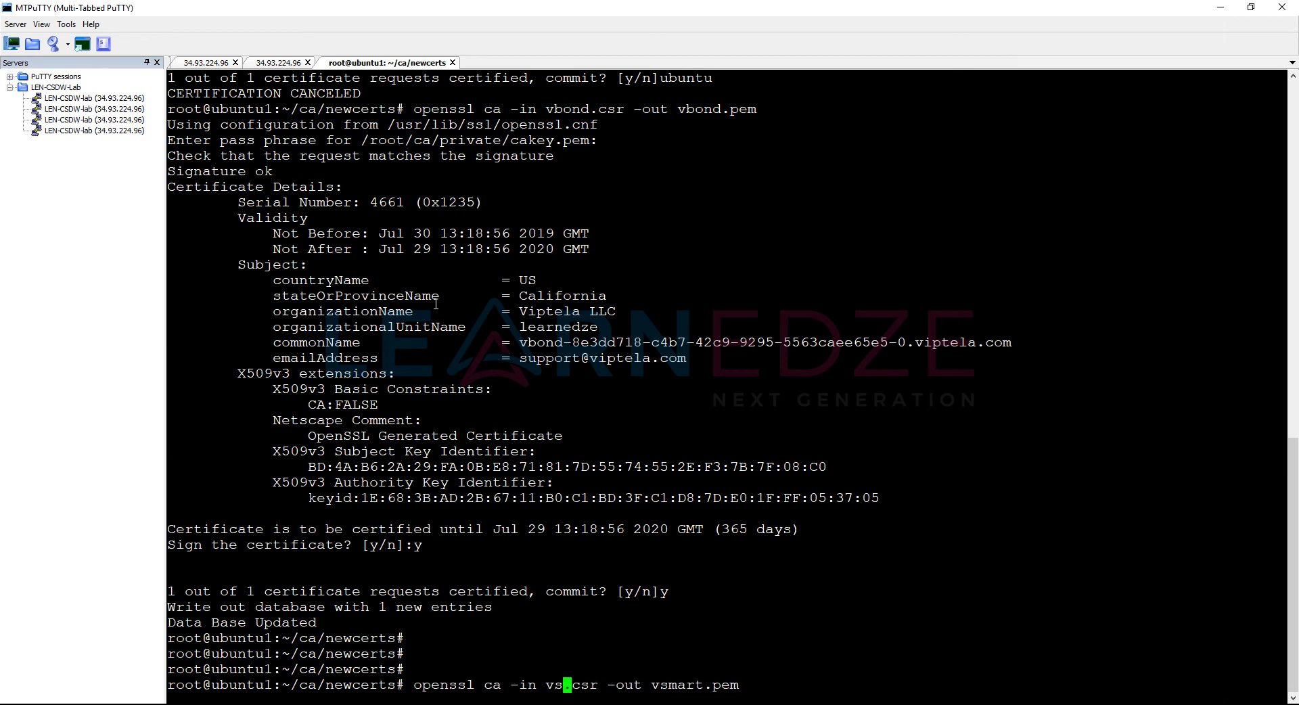
pyautogui.write('t')
pyautogui.press('Return')
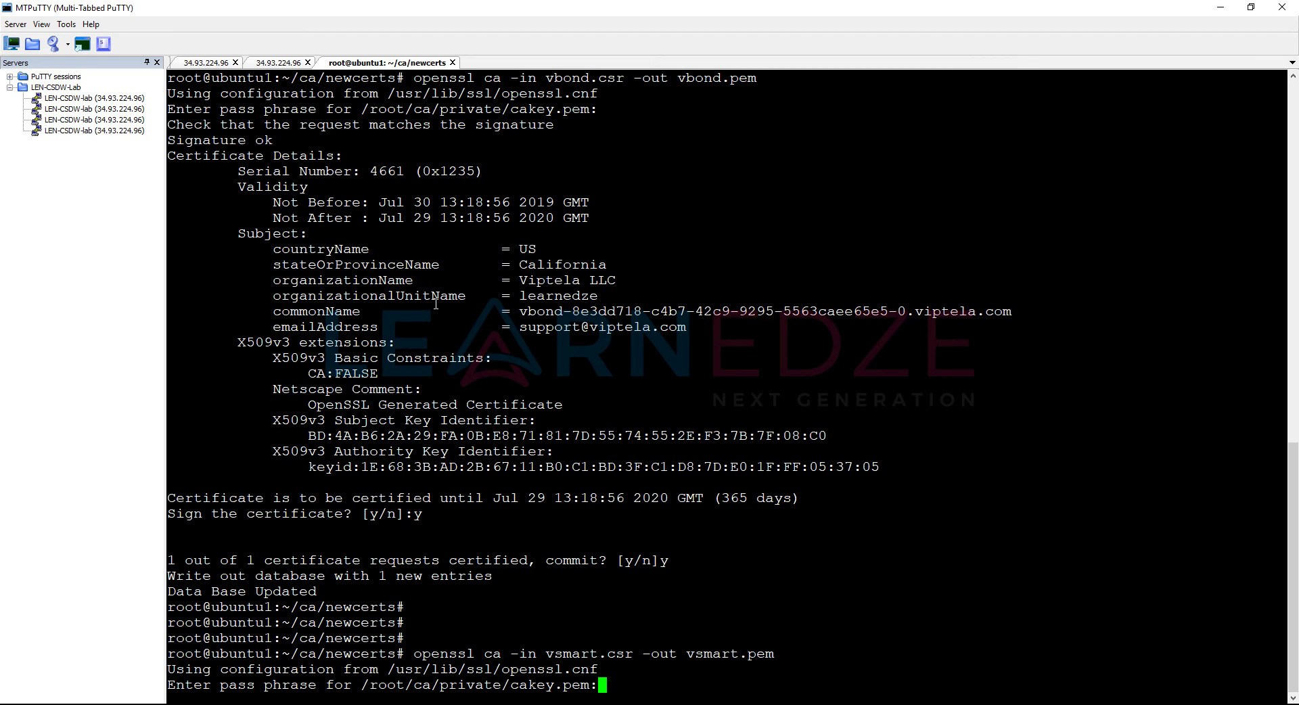
pyautogui.press('Return')
pyautogui.write('y')
pyautogui.press('Return')
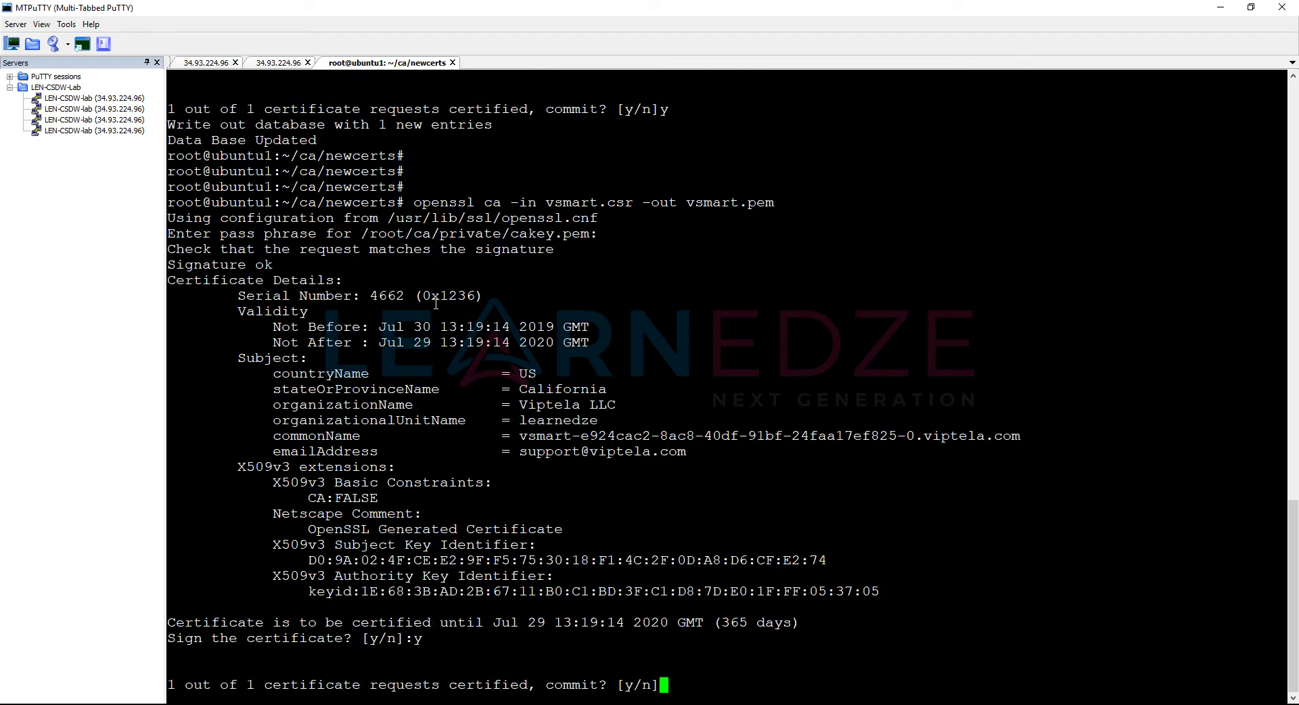
pyautogui.write('y')
pyautogui.press('Return')
pyautogui.press('Return')
pyautogui.press('Return')
pyautogui.press('Return')
# Step: Print vbond.pem with cat and select its PEM certificate block
pyautogui.write('ca')
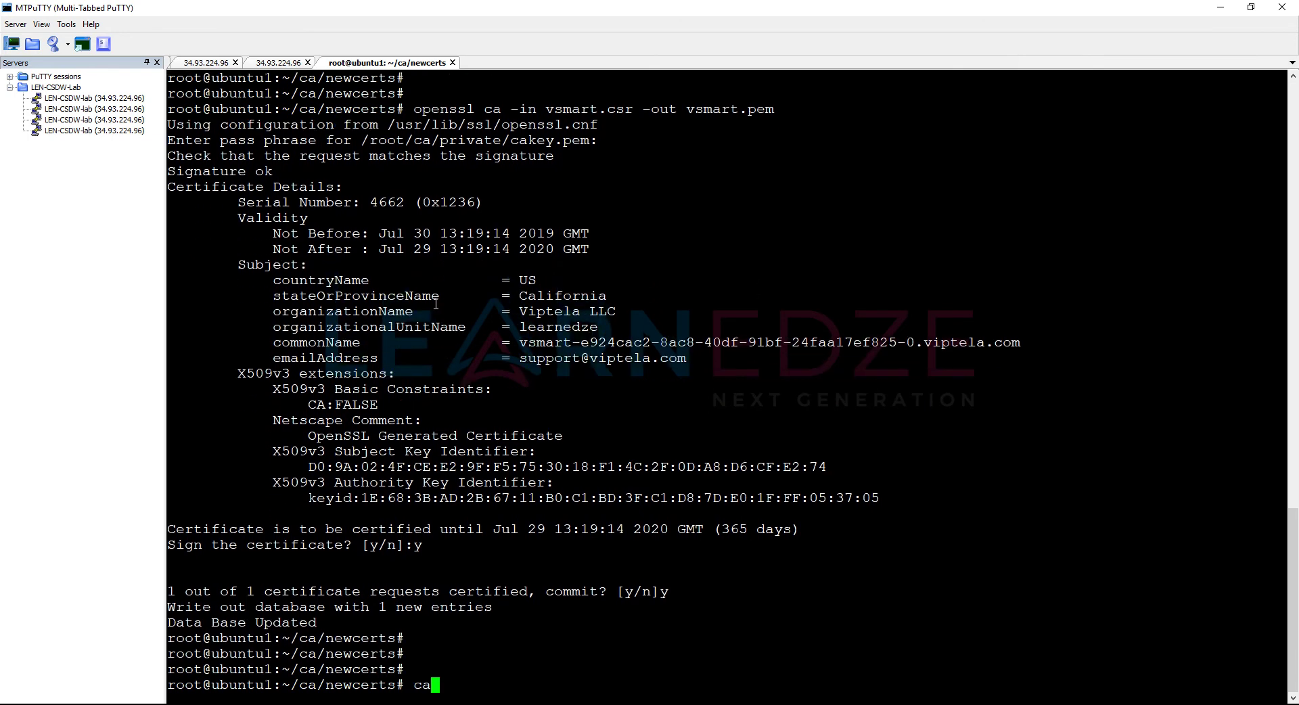
pyautogui.write('t vbond.pem')
pyautogui.press('Return')
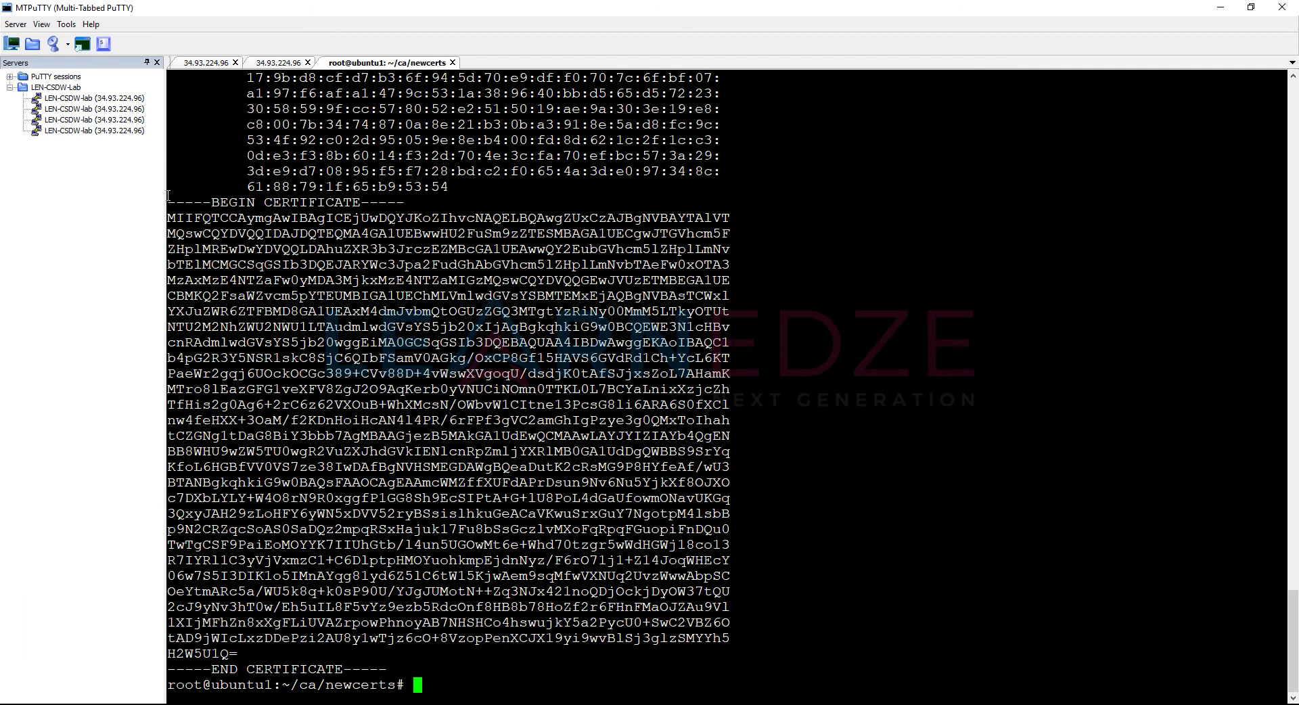
pyautogui.moveTo(170, 201); pyautogui.dragTo(479, 666)
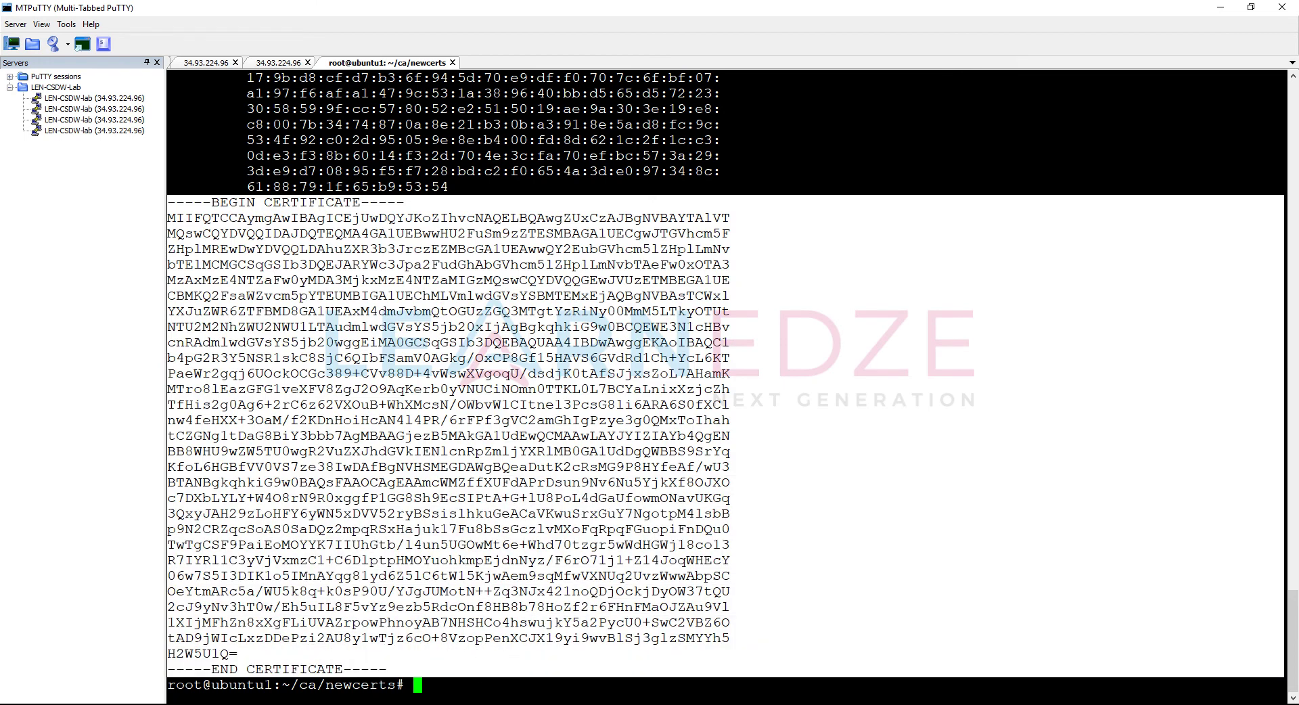
# Step: Paste the vBond PEM certificate into vManage's Install Certificate form and install it
pyautogui.click(426, 680)
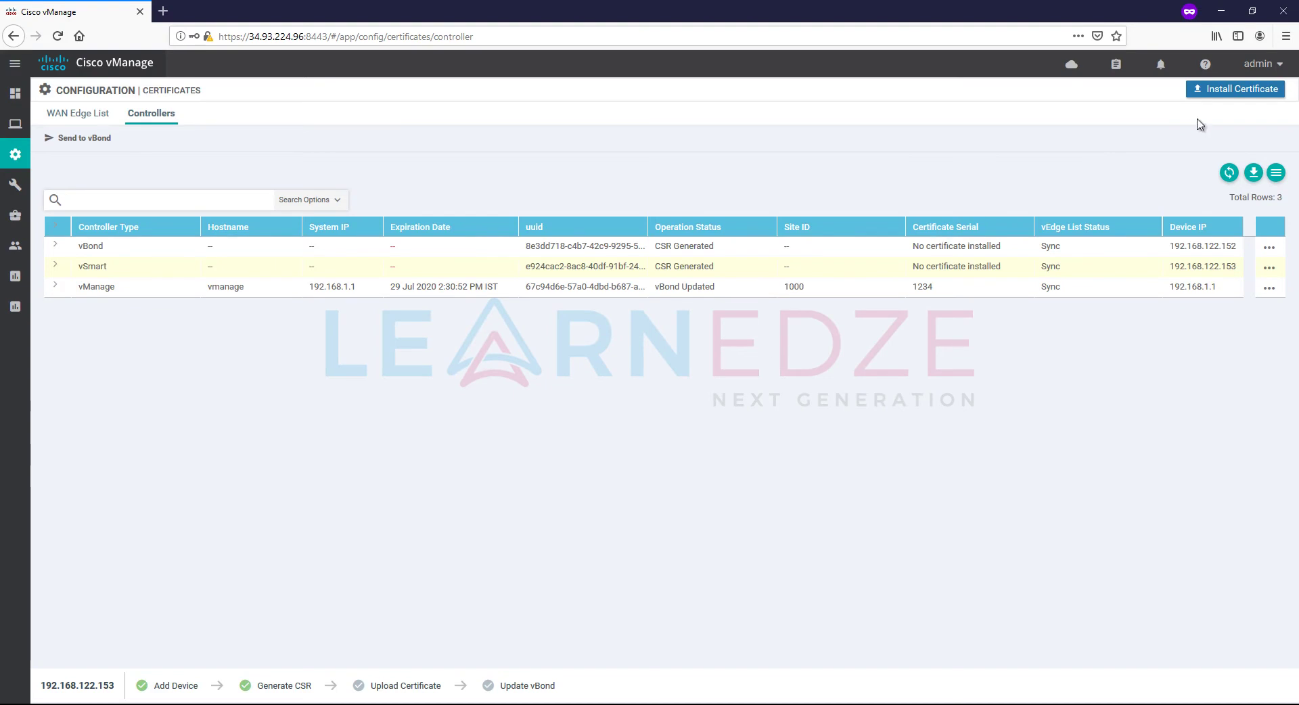
pyautogui.click(1224, 92)
pyautogui.click(560, 351)
pyautogui.hotkey('ctrl', 'v')
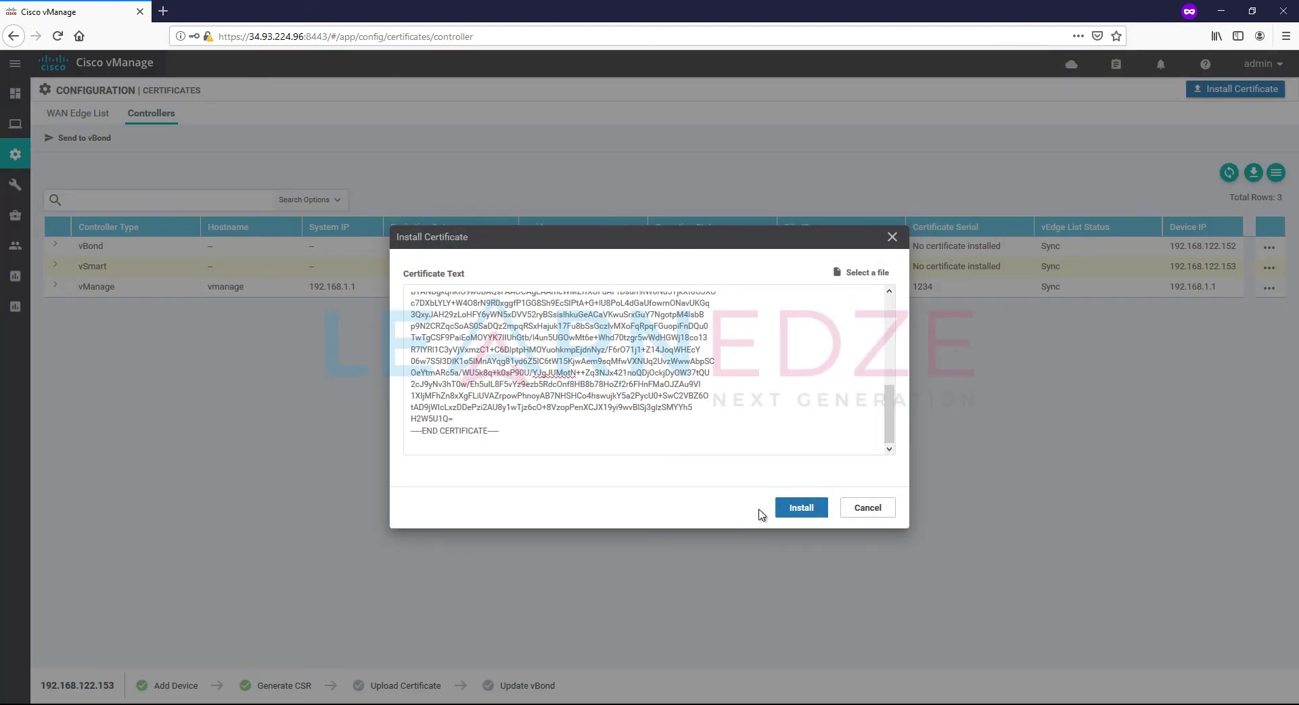
pyautogui.click(800, 511)
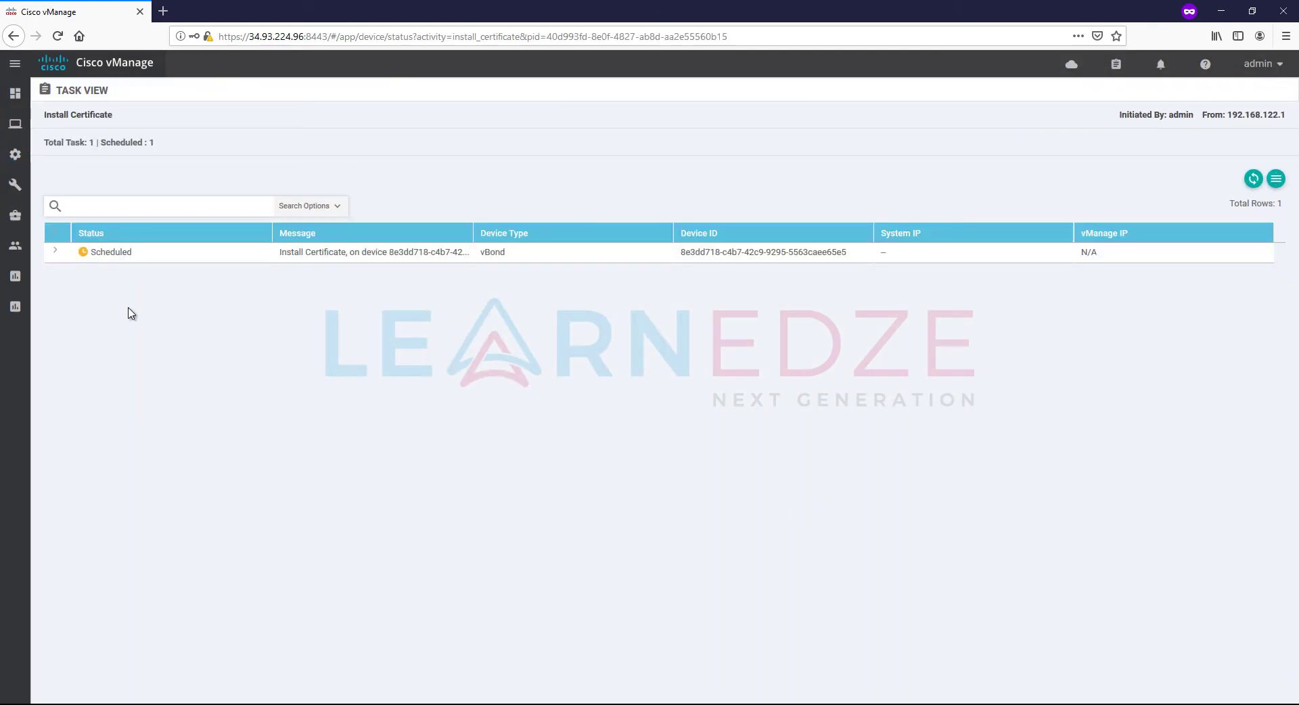
# Step: Check the install task log, then view the Controllers list under Configuration > Certificates
pyautogui.click(57, 251)
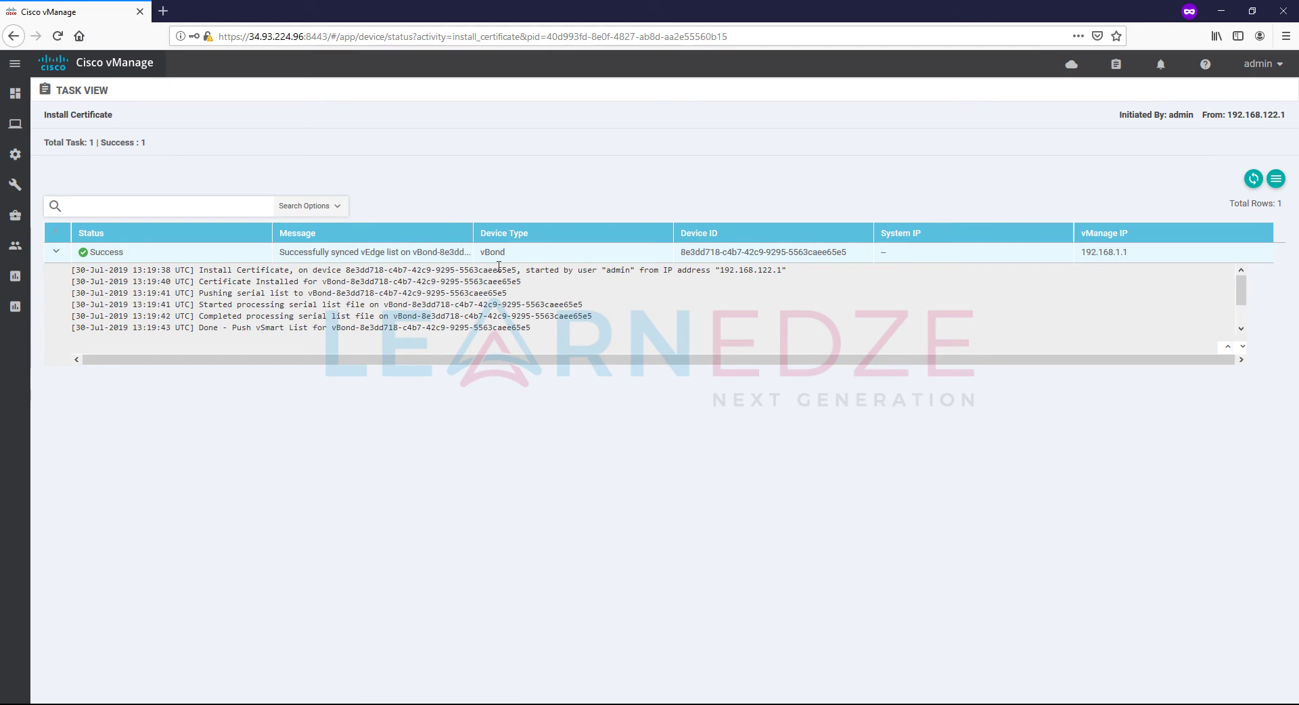
pyautogui.moveTo(15, 155)
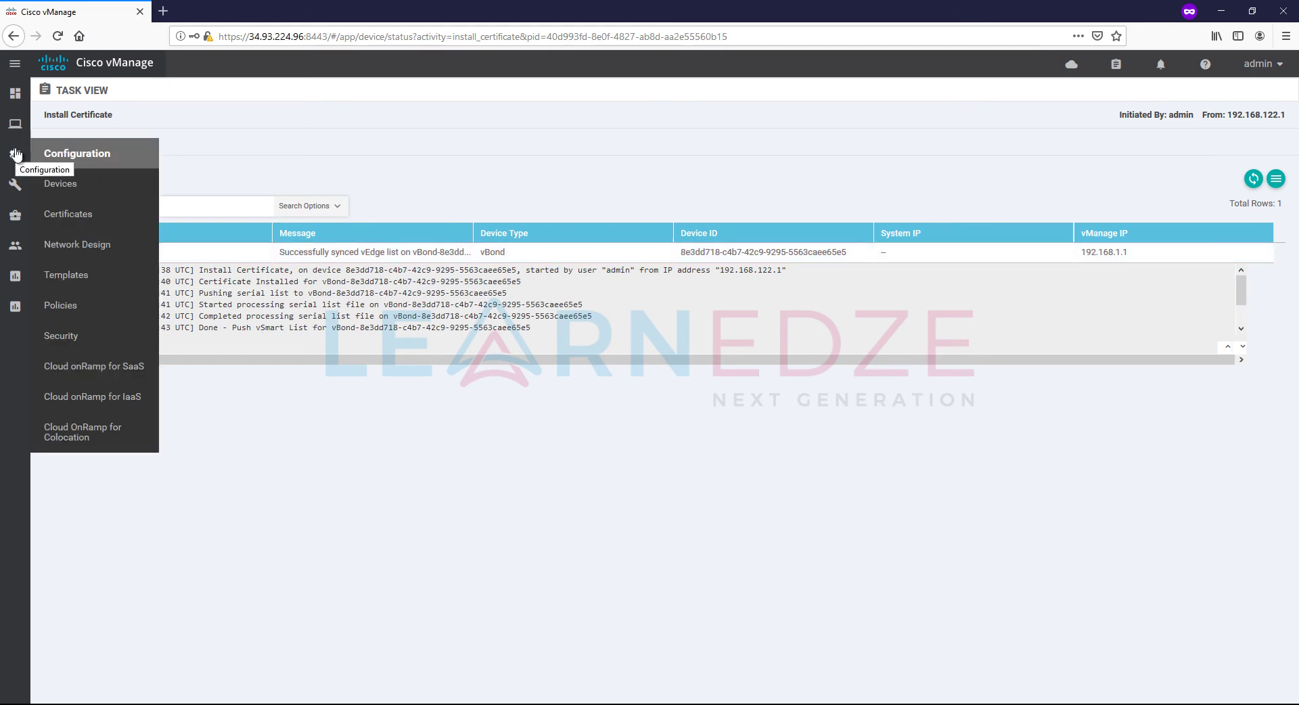
pyautogui.click(95, 217)
pyautogui.click(141, 116)
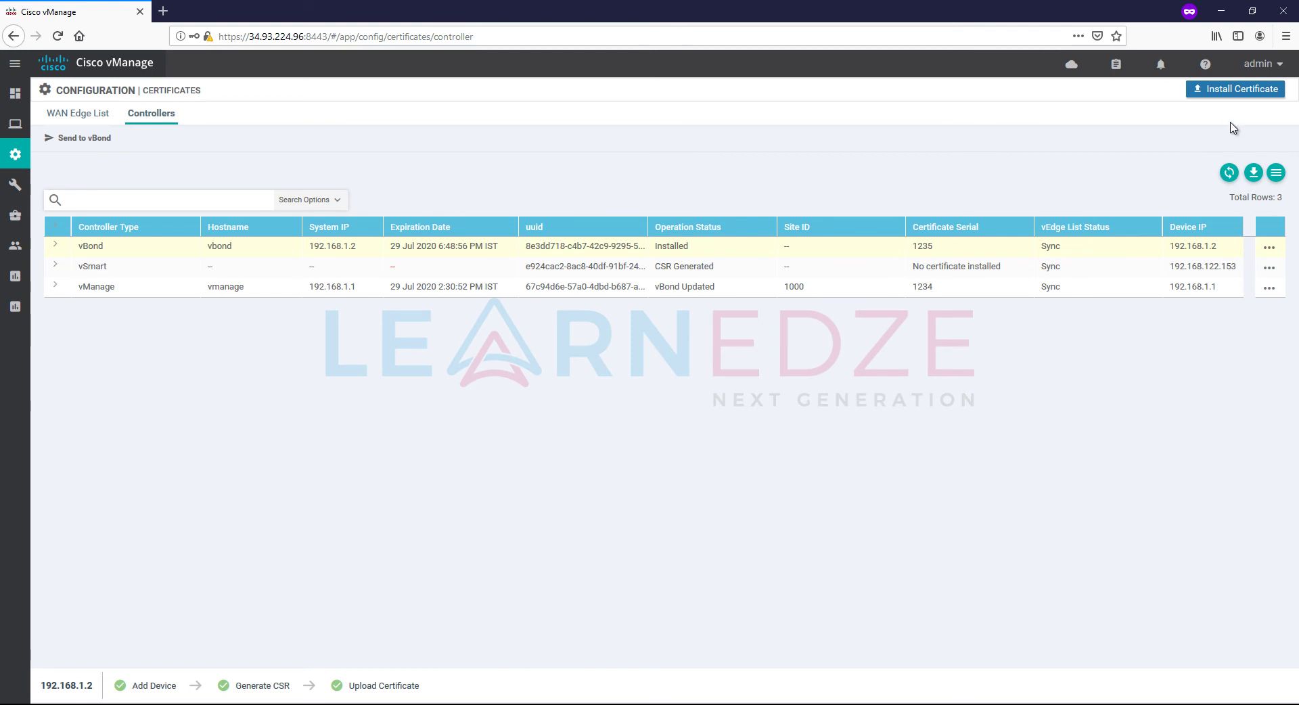
# Step: With vManage's Install Certificate form open, print vsmart.pem in the terminal and select its PEM block
pyautogui.click(1225, 92)
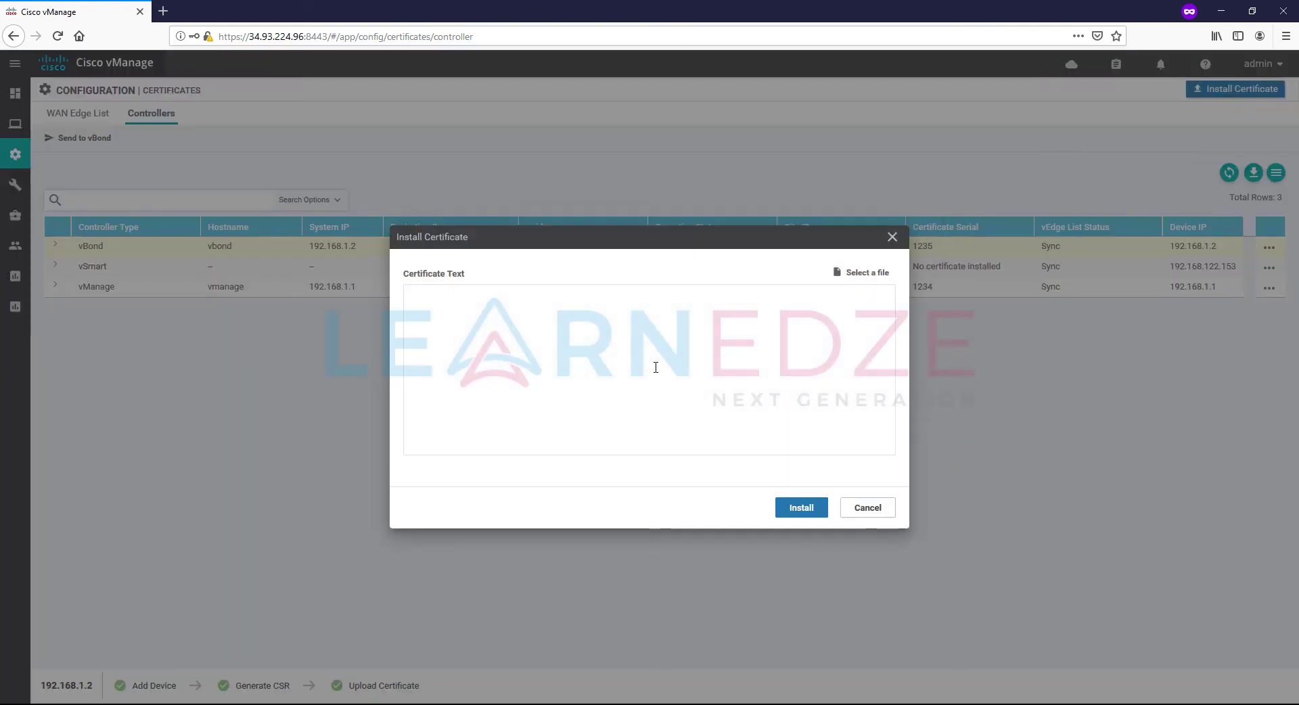
pyautogui.click(508, 660)
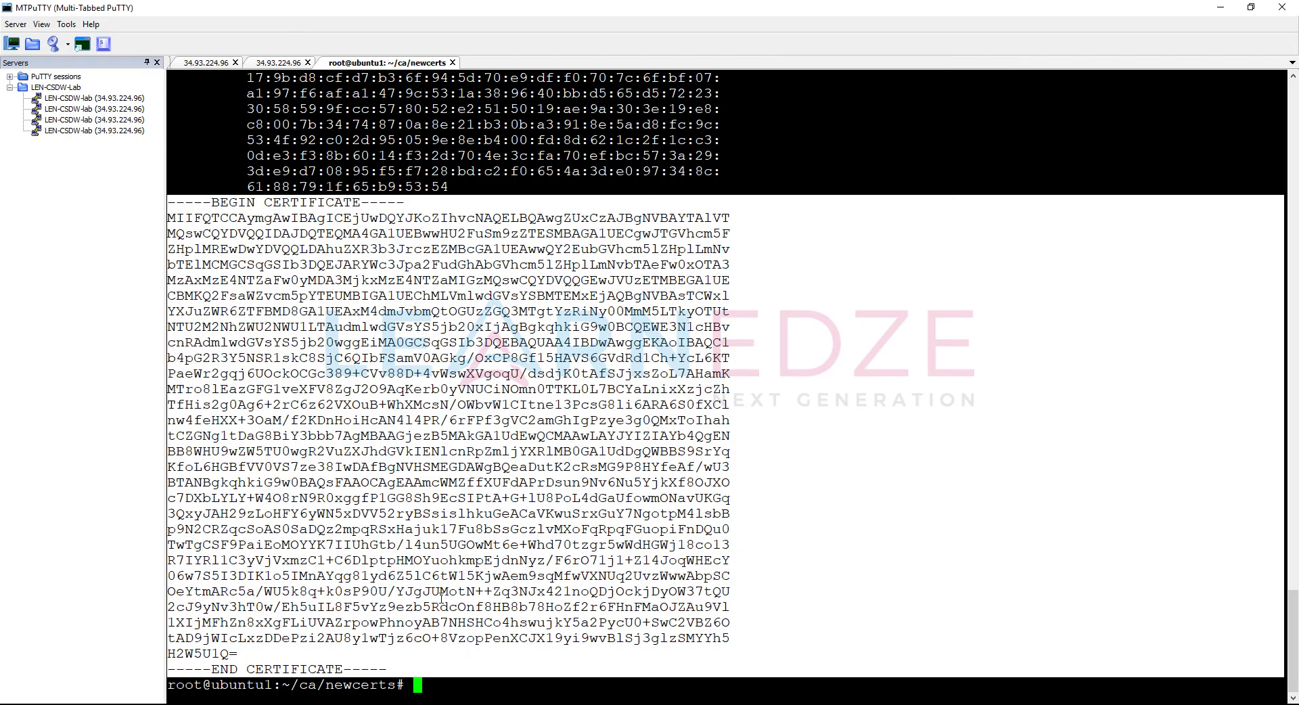
pyautogui.click(453, 696)
pyautogui.press('Return')
pyautogui.press('Return')
pyautogui.write('cat vbond.pem')
pyautogui.press('Left')
pyautogui.press('Left')
pyautogui.press('Left')
pyautogui.press('Left')
pyautogui.press('Left')
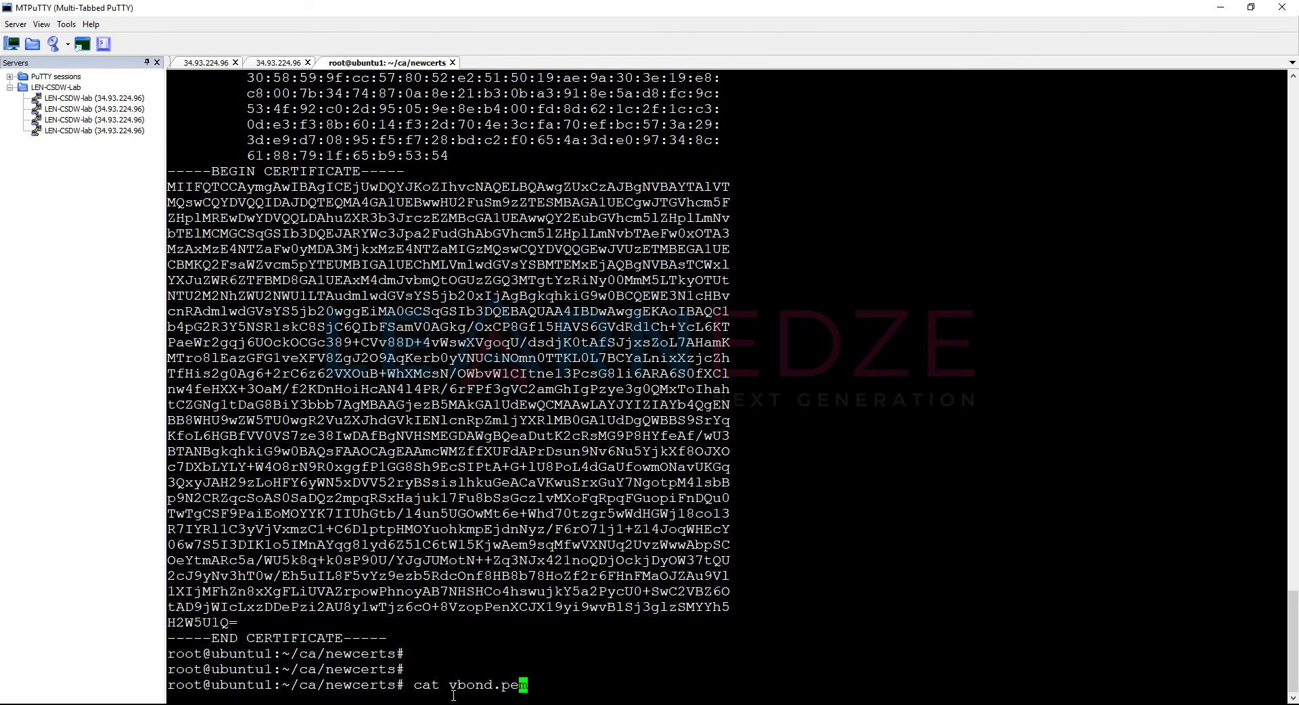
pyautogui.press('BackSpace')
pyautogui.press('BackSpace')
pyautogui.press('BackSpace')
pyautogui.press('BackSpace')
pyautogui.write('smart')
pyautogui.press('Return')
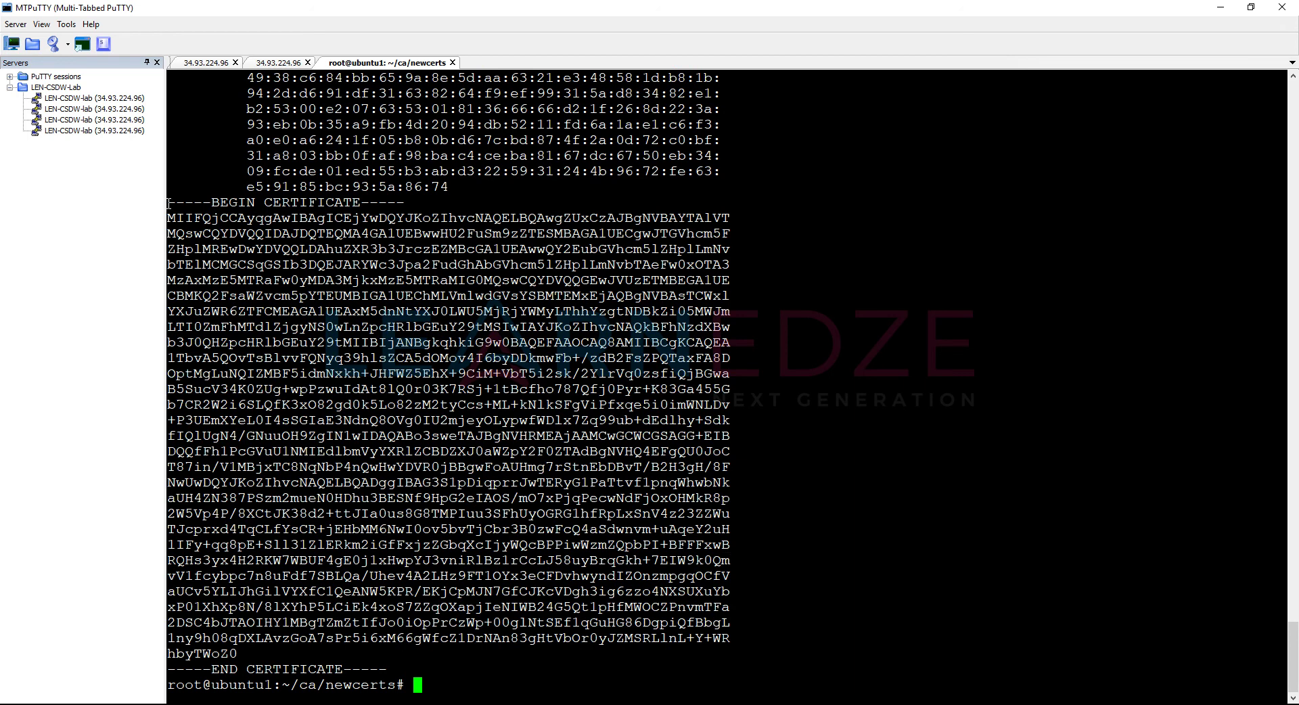
pyautogui.moveTo(170, 202); pyautogui.dragTo(407, 672)
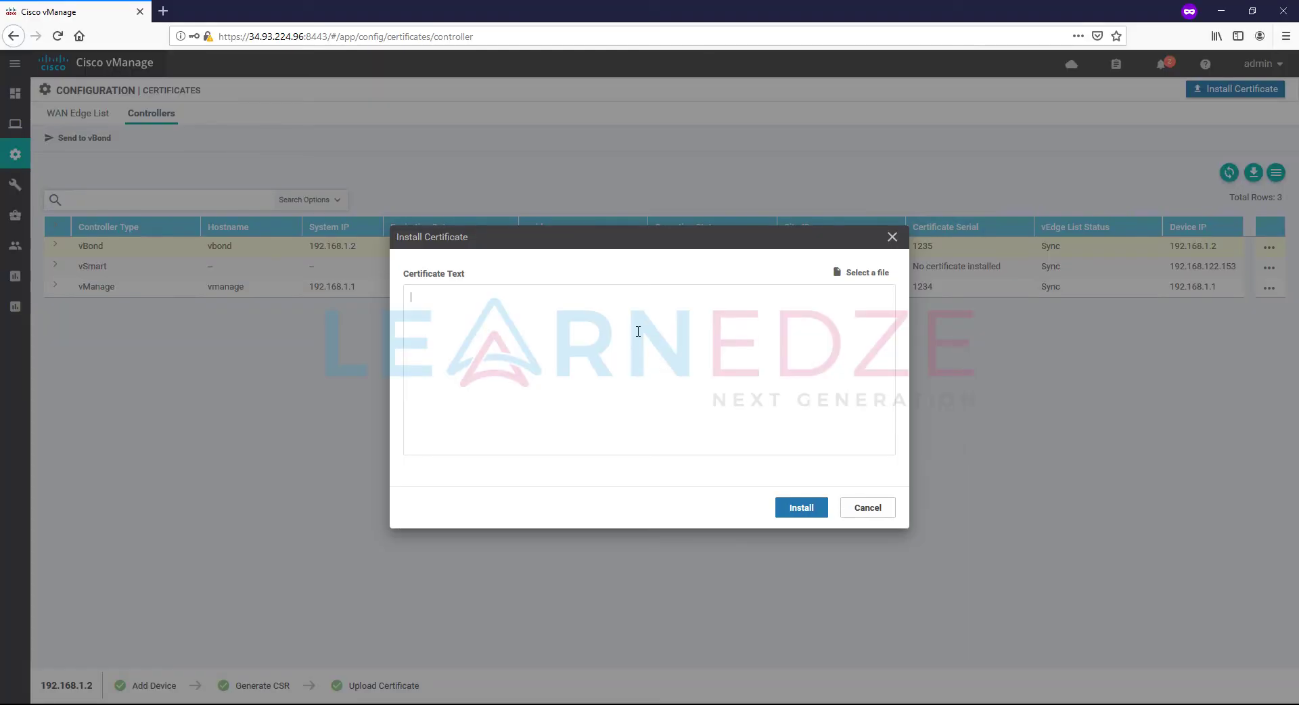
# Step: Paste and install the vSmart PEM certificate, then go to Configuration > Certificates
pyautogui.hotkey('ctrl', 'v')
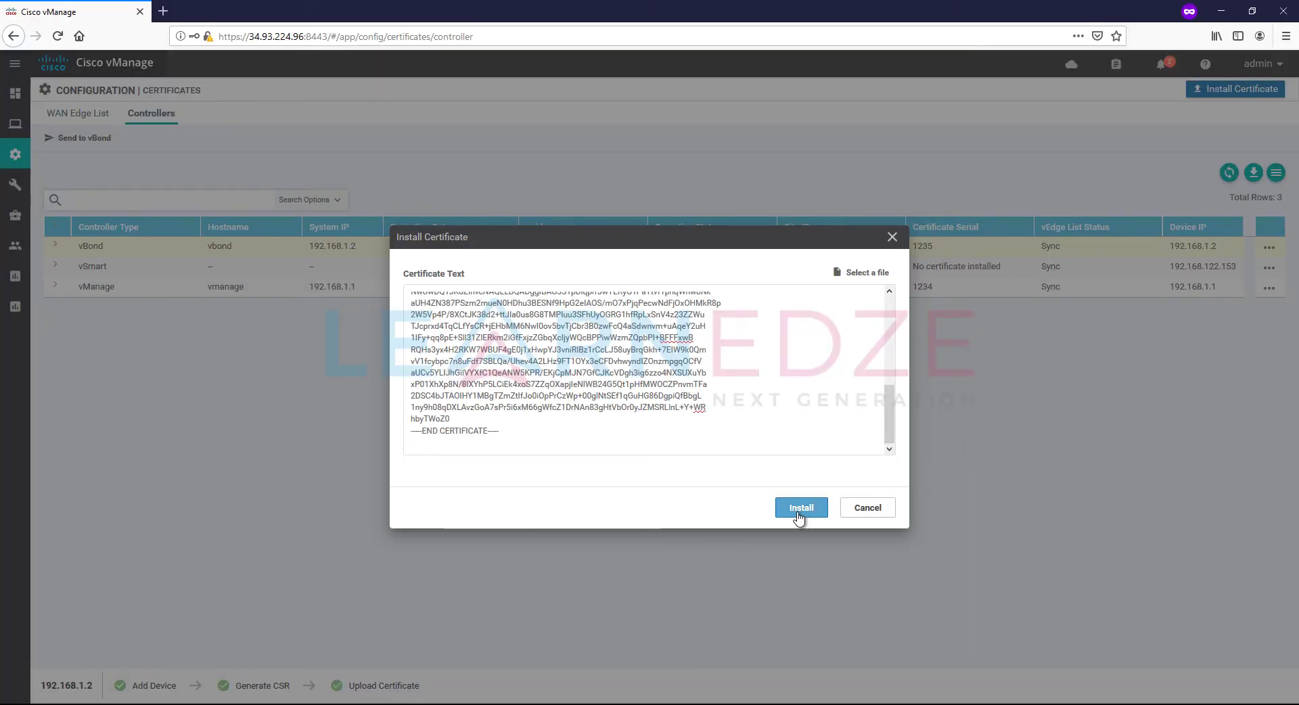
pyautogui.click(801, 509)
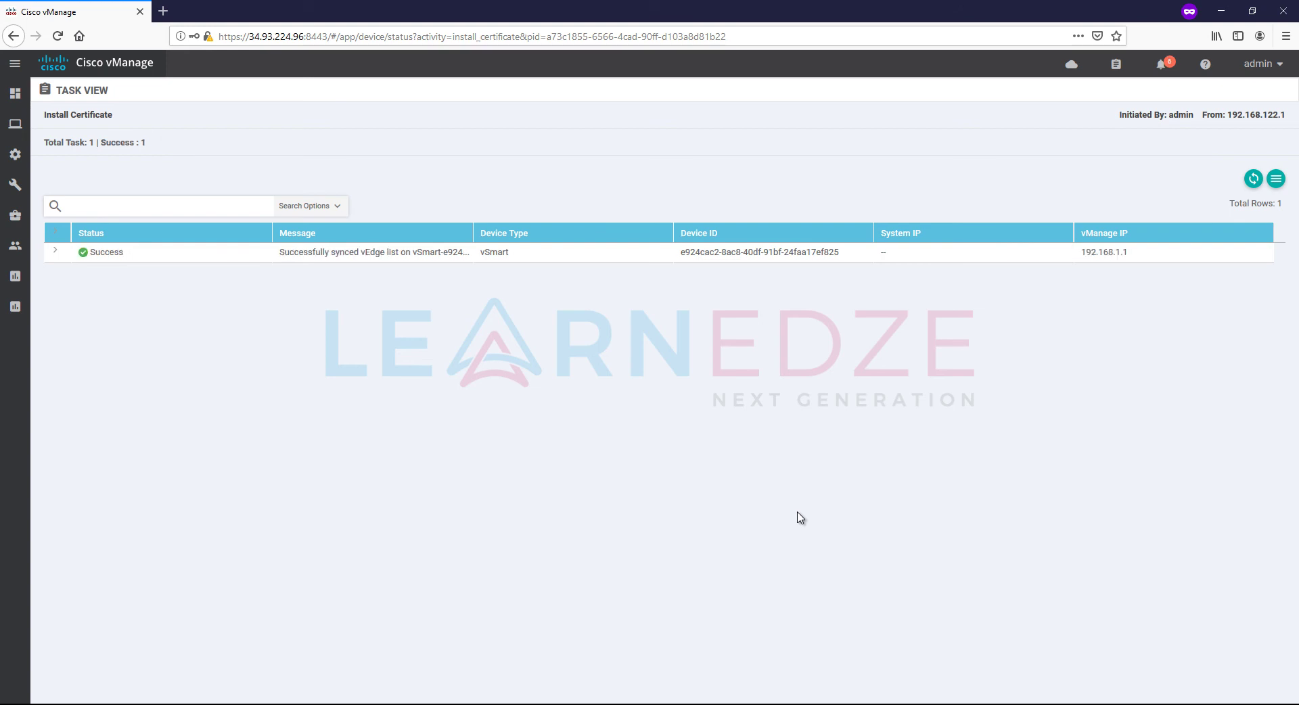
pyautogui.moveTo(9, 165)
pyautogui.click(67, 214)
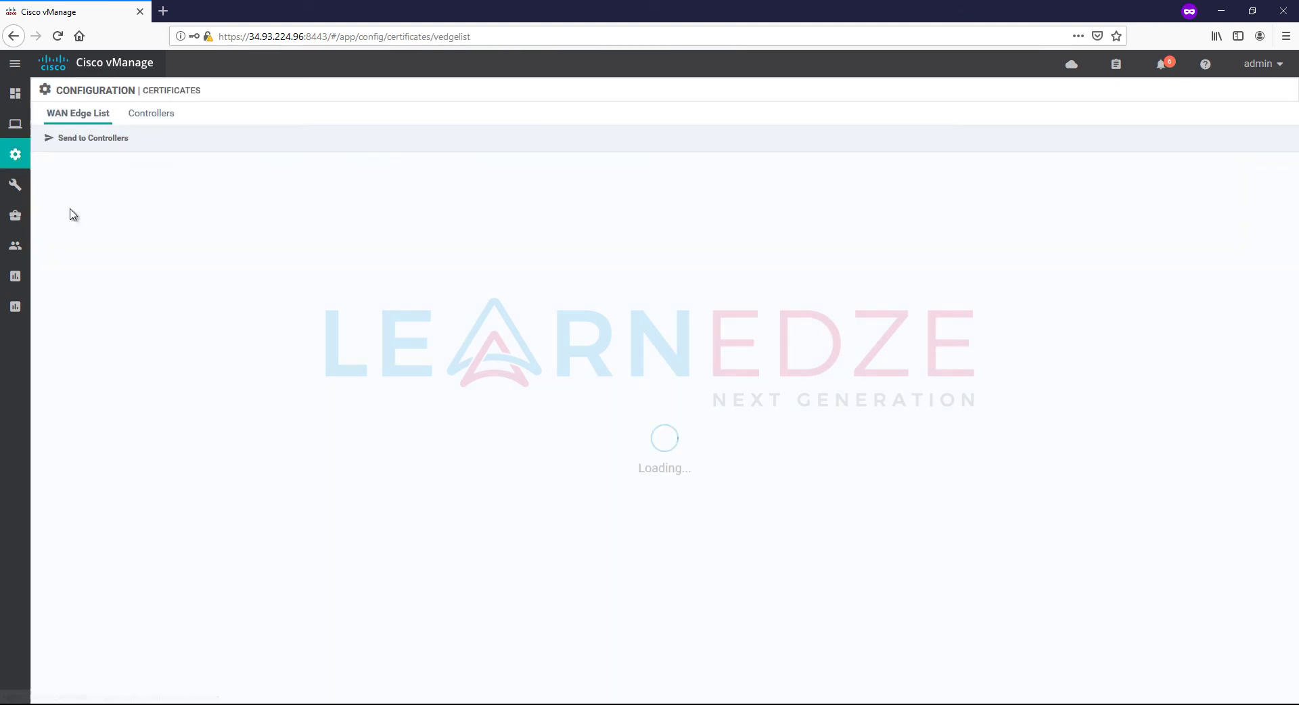
# Step: Check the Controllers list (vSmart serial 1236, vBond Updated), then view the Main Dashboard
pyautogui.click(151, 113)
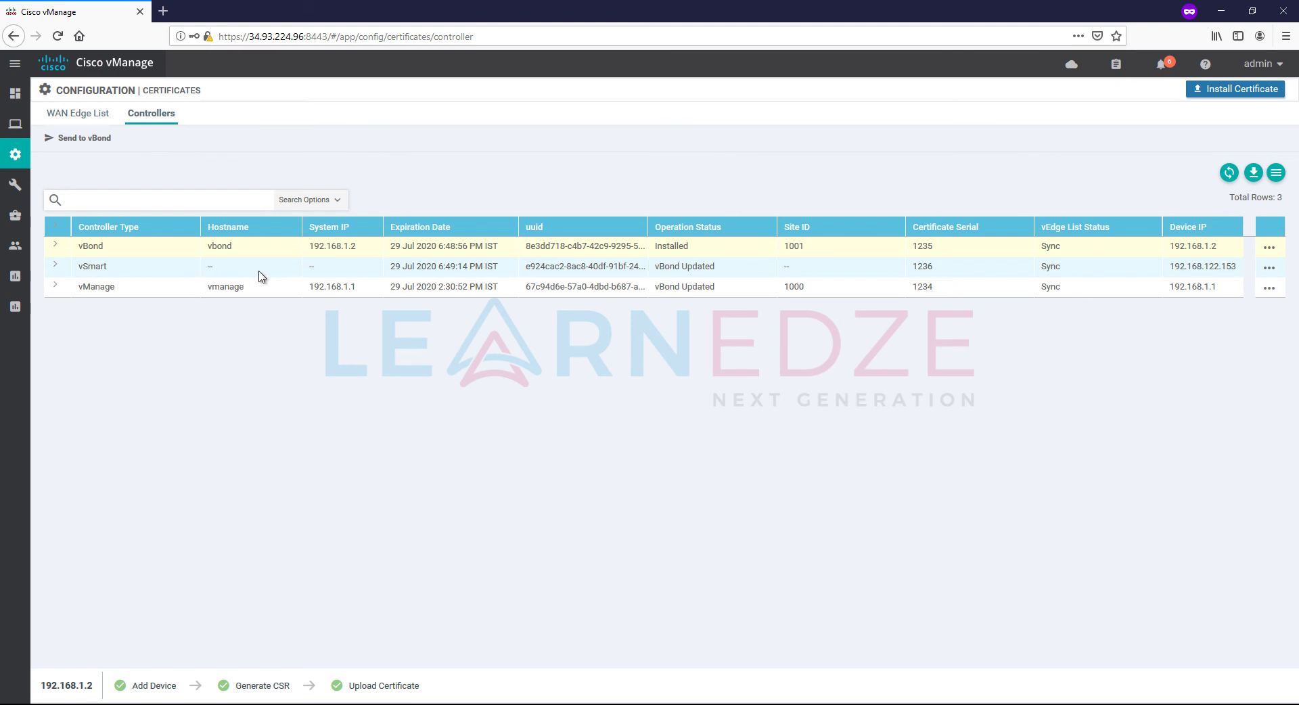
pyautogui.moveTo(15, 92)
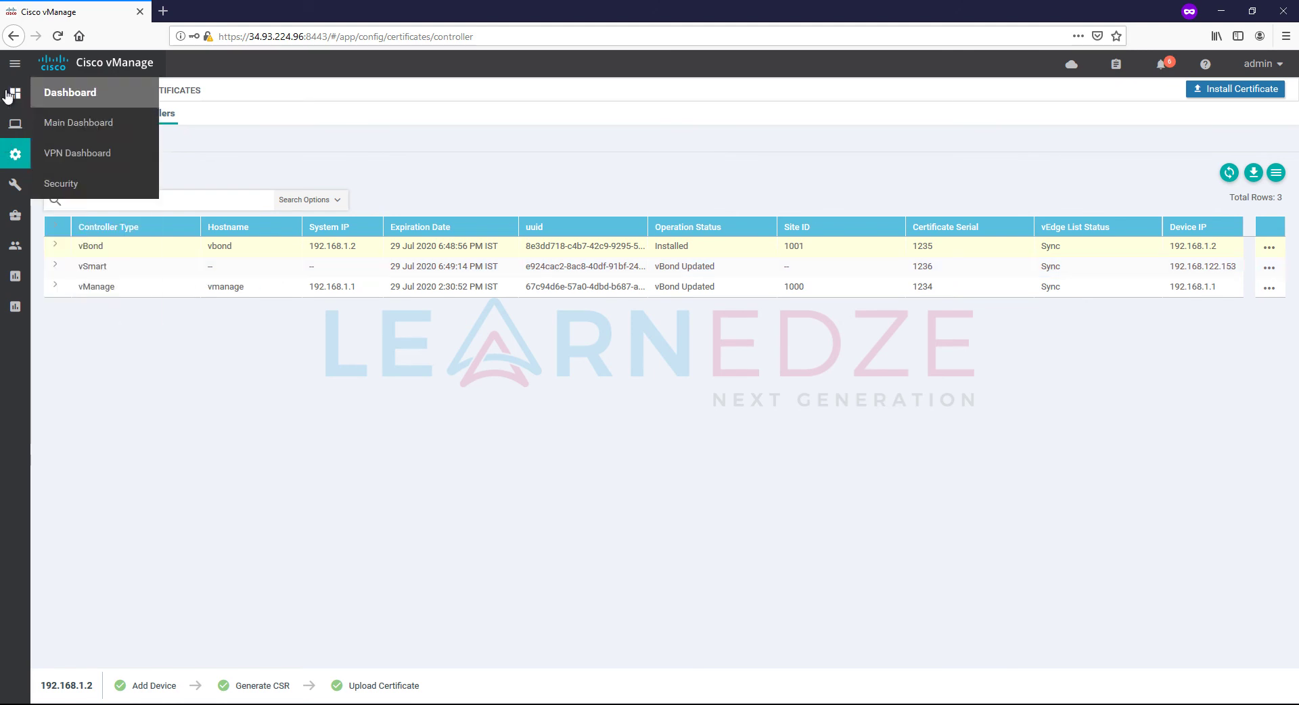
pyautogui.click(80, 124)
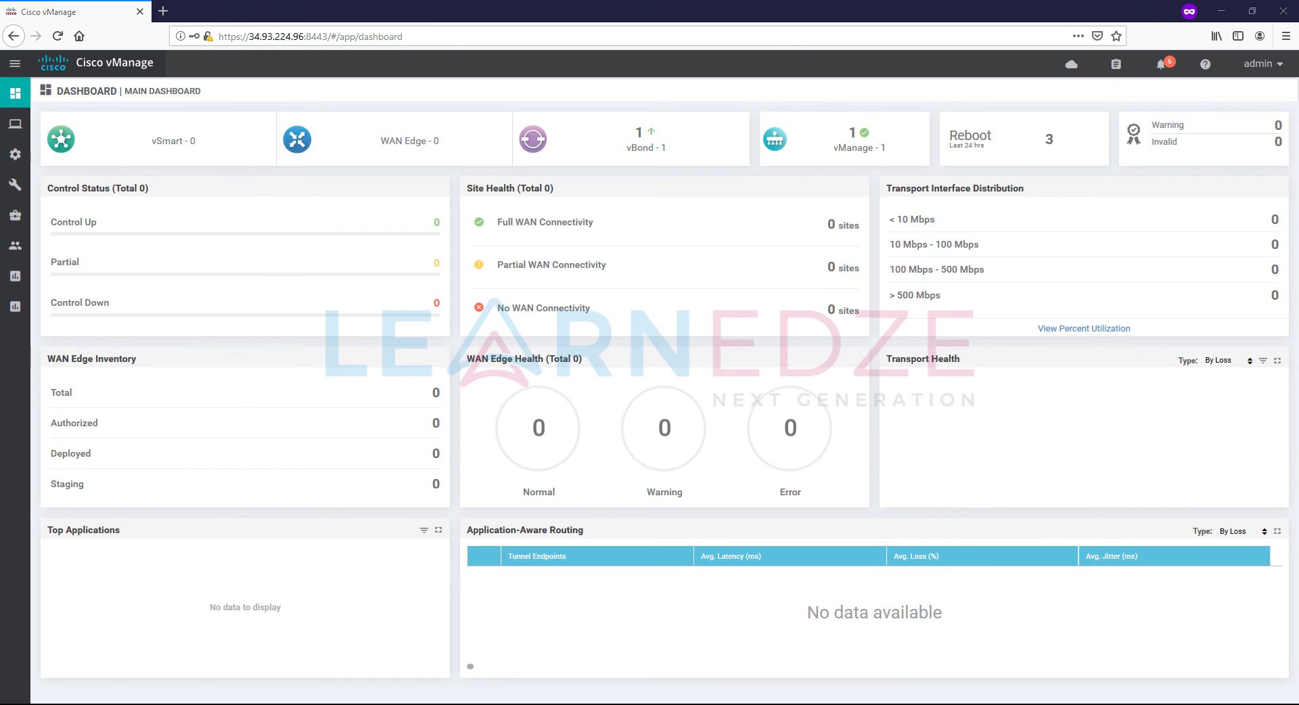
pyautogui.hotkey('alt', 'Tab')
# Step: In the vsmart session, run show control connections and show control connections-history
pyautogui.click(338, 202)
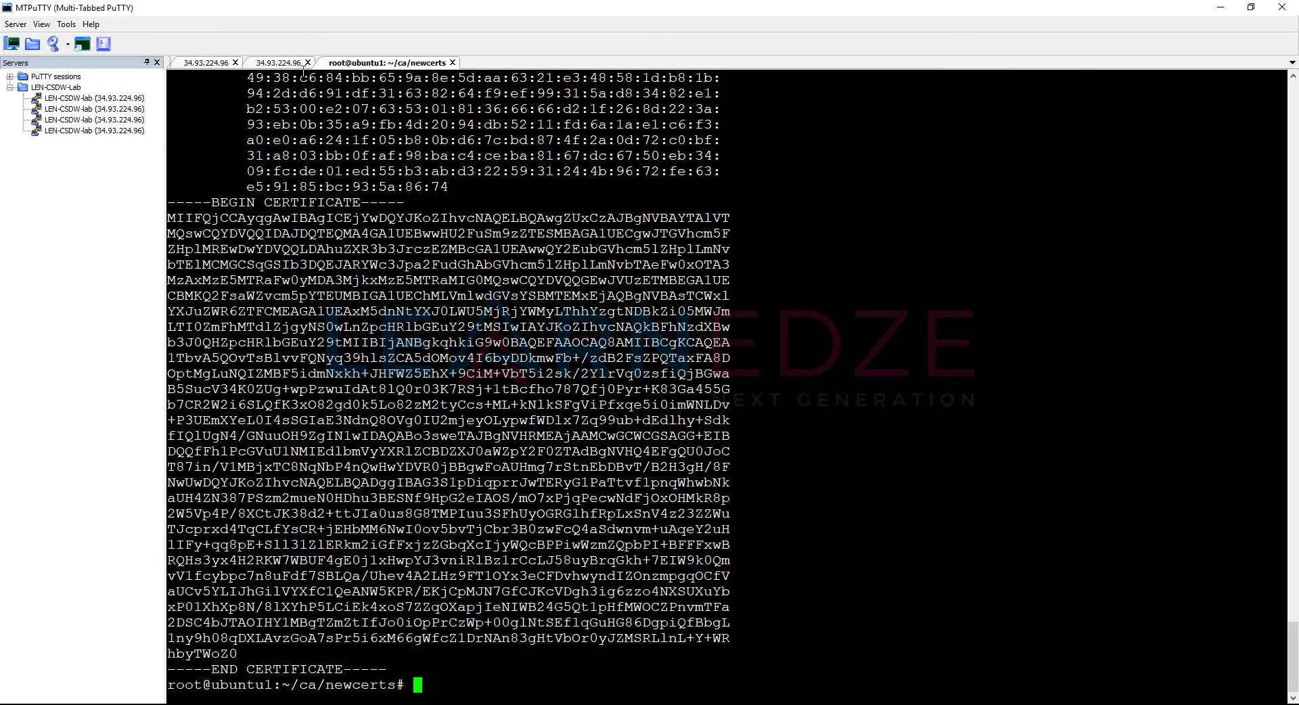
pyautogui.click(265, 62)
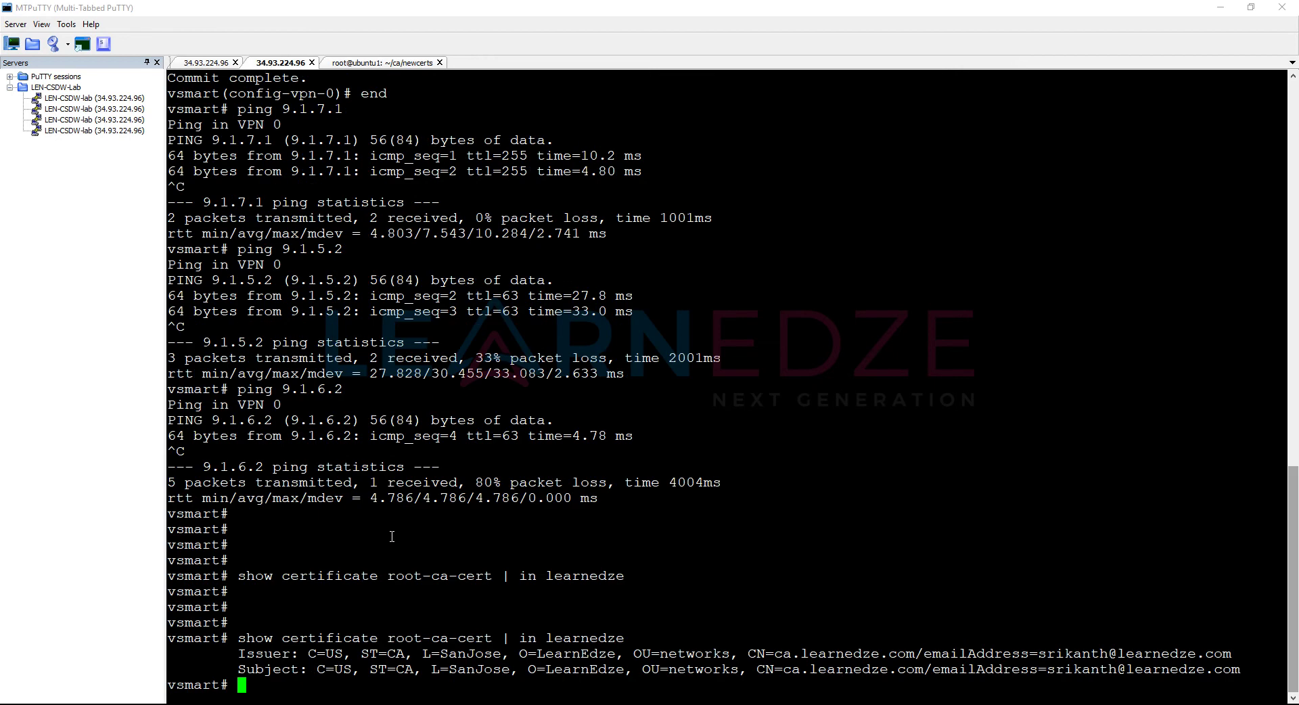
pyautogui.press('Return')
pyautogui.press('Return')
pyautogui.press('Return')
pyautogui.write('show control connections')
pyautogui.press('Return')
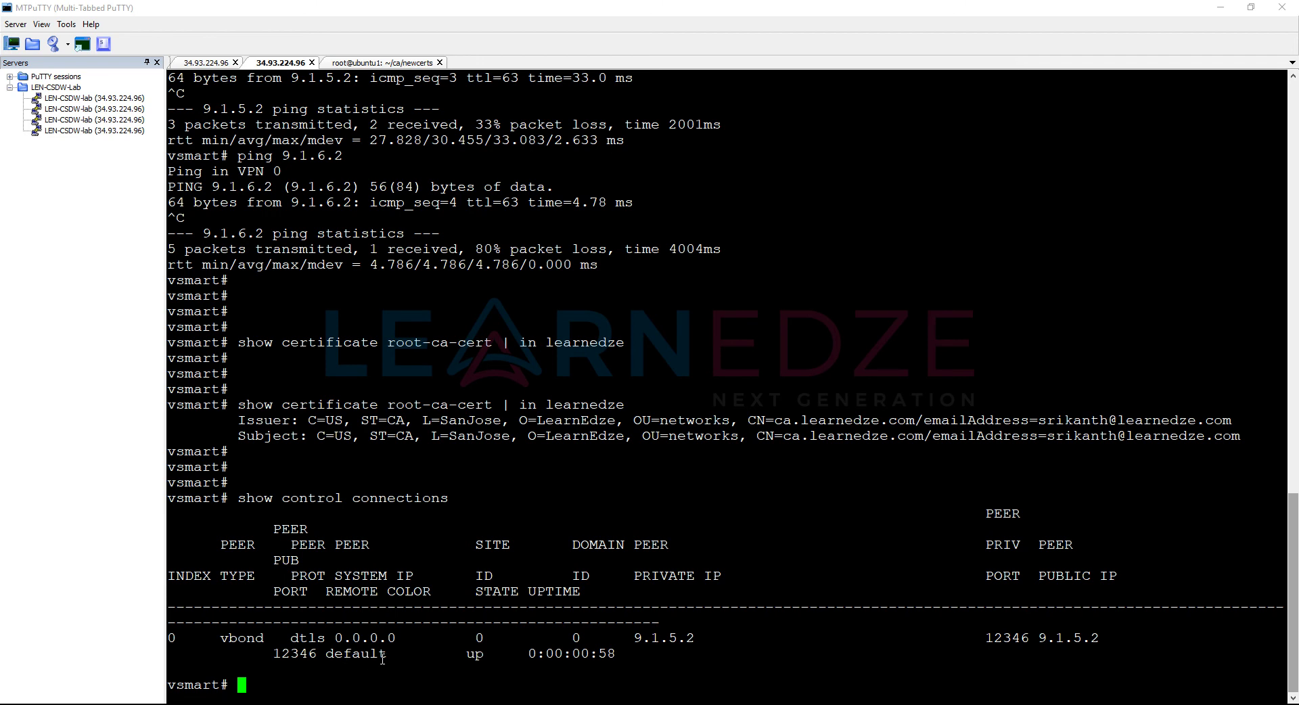
pyautogui.press('Up')
pyautogui.press('Return')
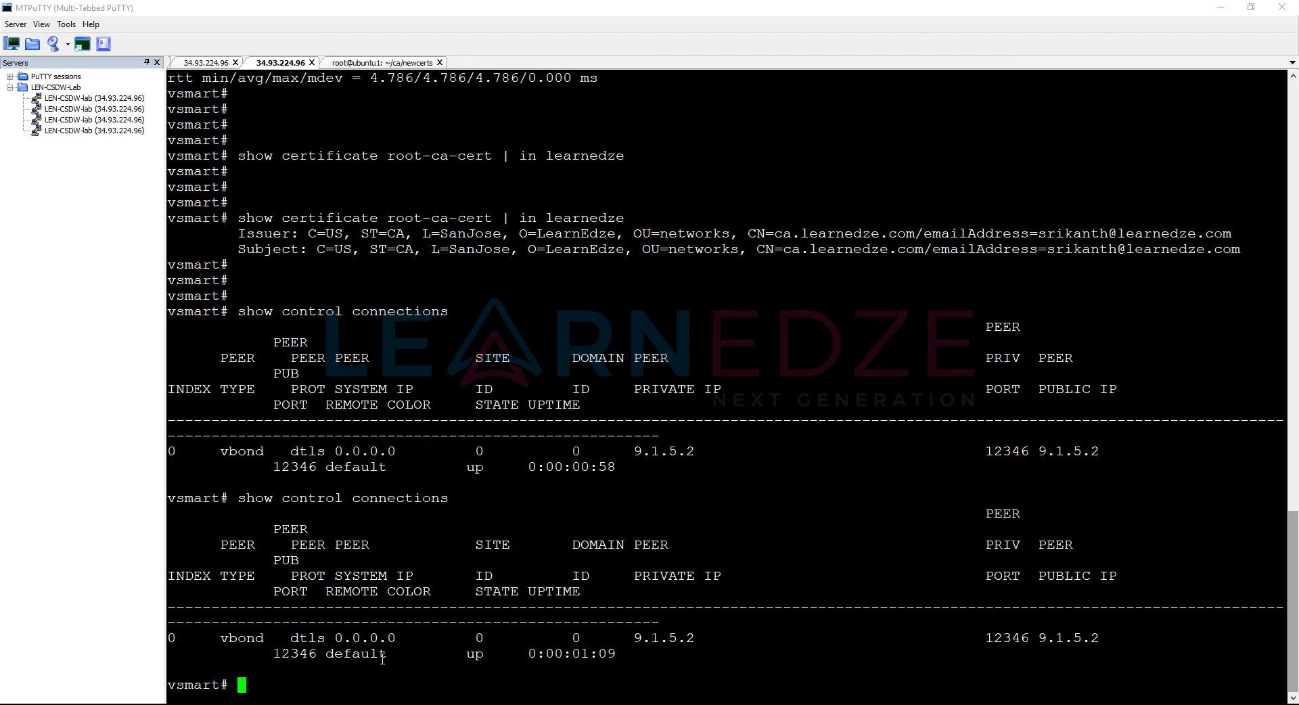
pyautogui.press('Up')
pyautogui.write('-hi')
pyautogui.press('Tab')
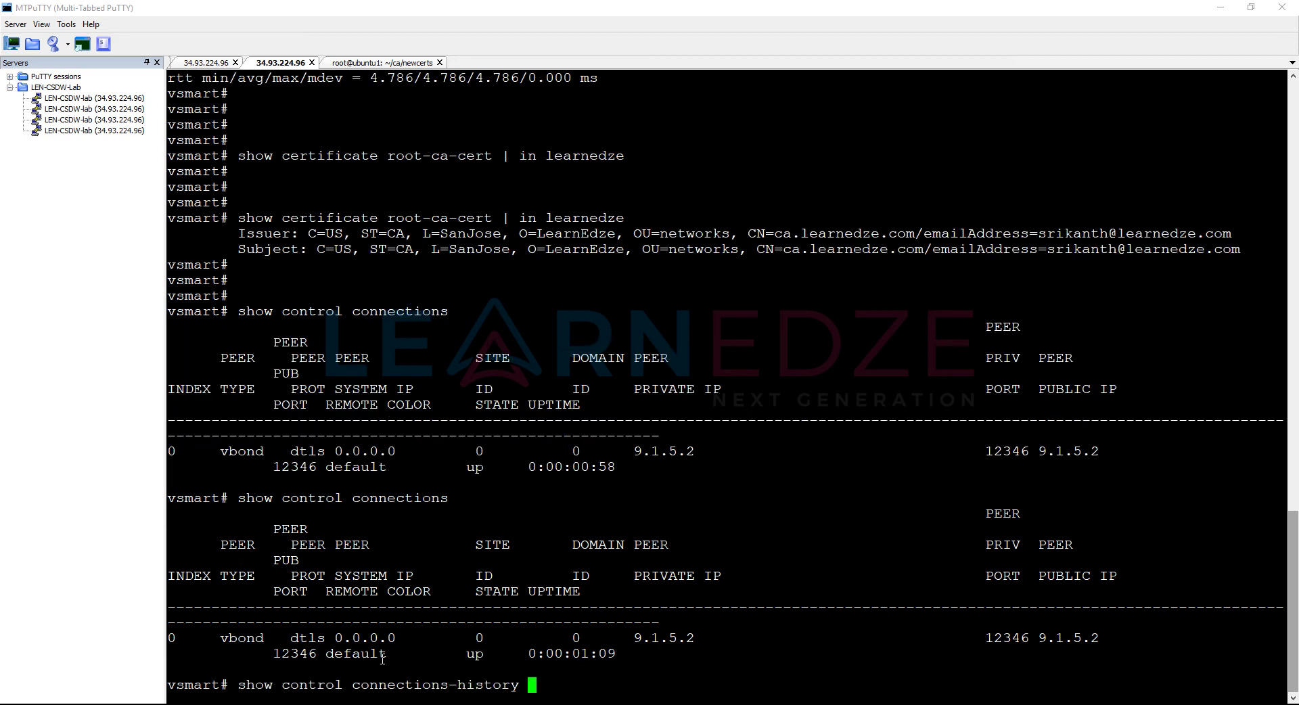
pyautogui.press('Return')
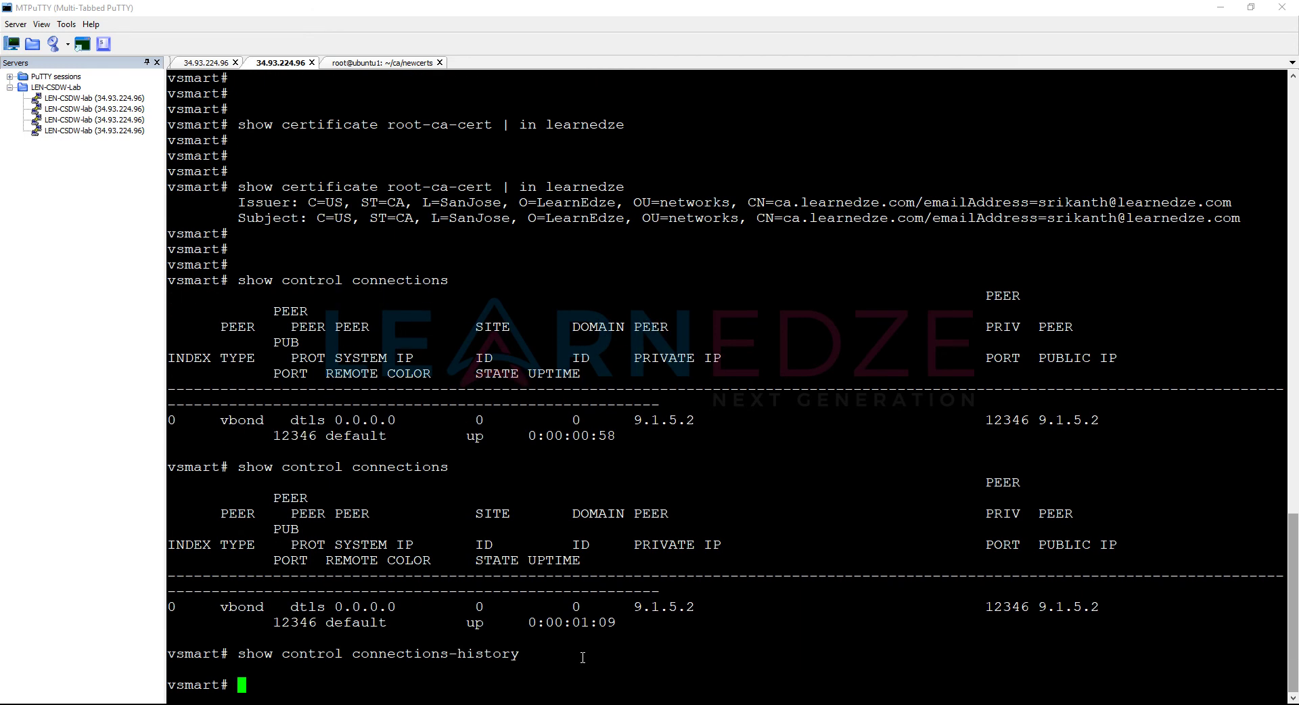
# Step: Re-check connection history and control connections, then ping 9.1.6.2
pyautogui.press('Up')
pyautogui.press('Return')
pyautogui.press('Return')
pyautogui.press('Return')
pyautogui.press('Return')
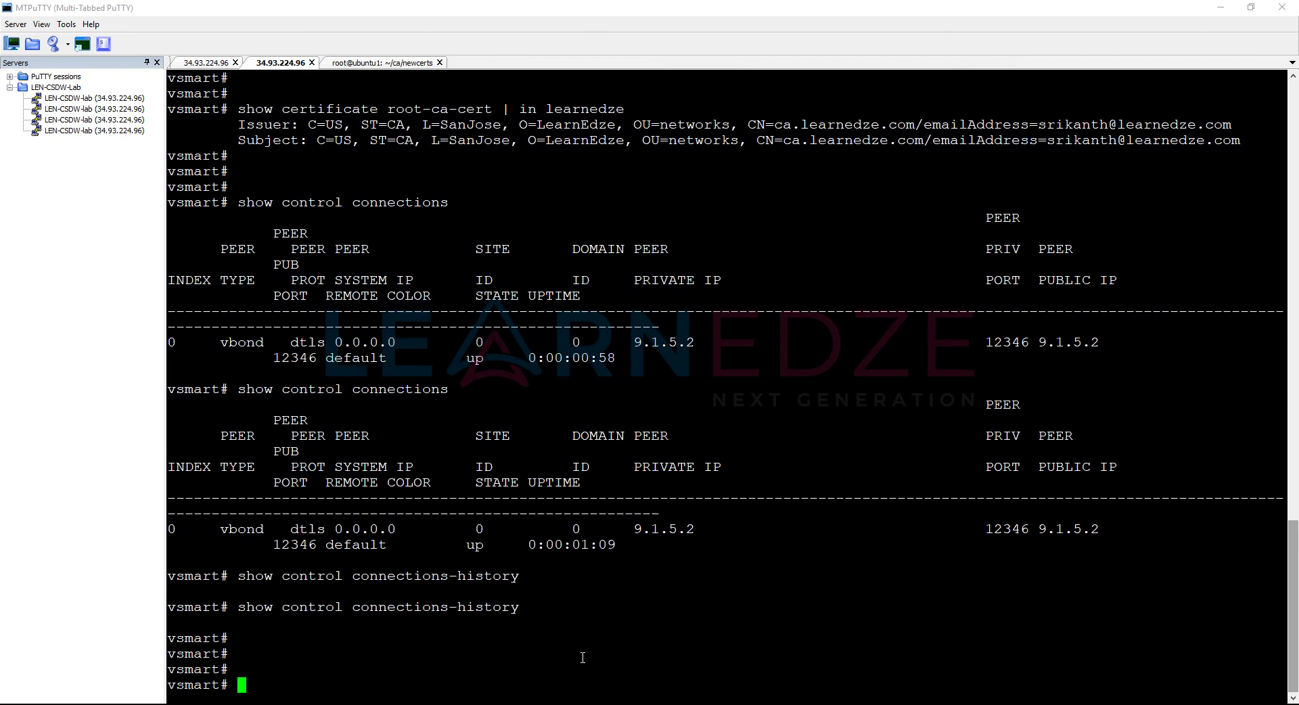
pyautogui.press('Up')
pyautogui.press('Return')
pyautogui.press('Return')
pyautogui.press('Return')
pyautogui.press('Return')
pyautogui.press('Up')
pyautogui.press('Return')
pyautogui.press('Up')
pyautogui.press('BackSpace')
pyautogui.press('BackSpace')
pyautogui.press('BackSpace')
pyautogui.press('BackSpace')
pyautogui.press('BackSpace')
pyautogui.press('BackSpace')
pyautogui.press('BackSpace')
pyautogui.press('BackSpace')
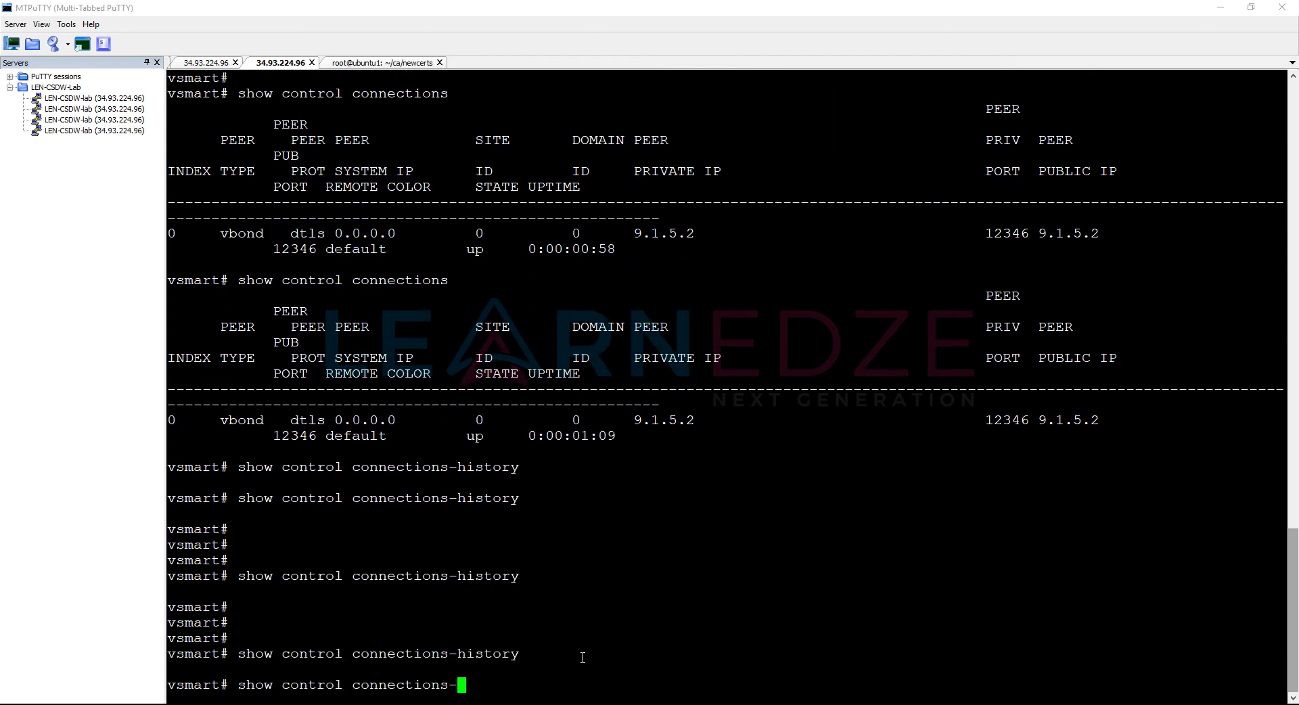
pyautogui.press('Return')
pyautogui.press('Return')
pyautogui.press('Return')
pyautogui.press('Return')
pyautogui.press('Return')
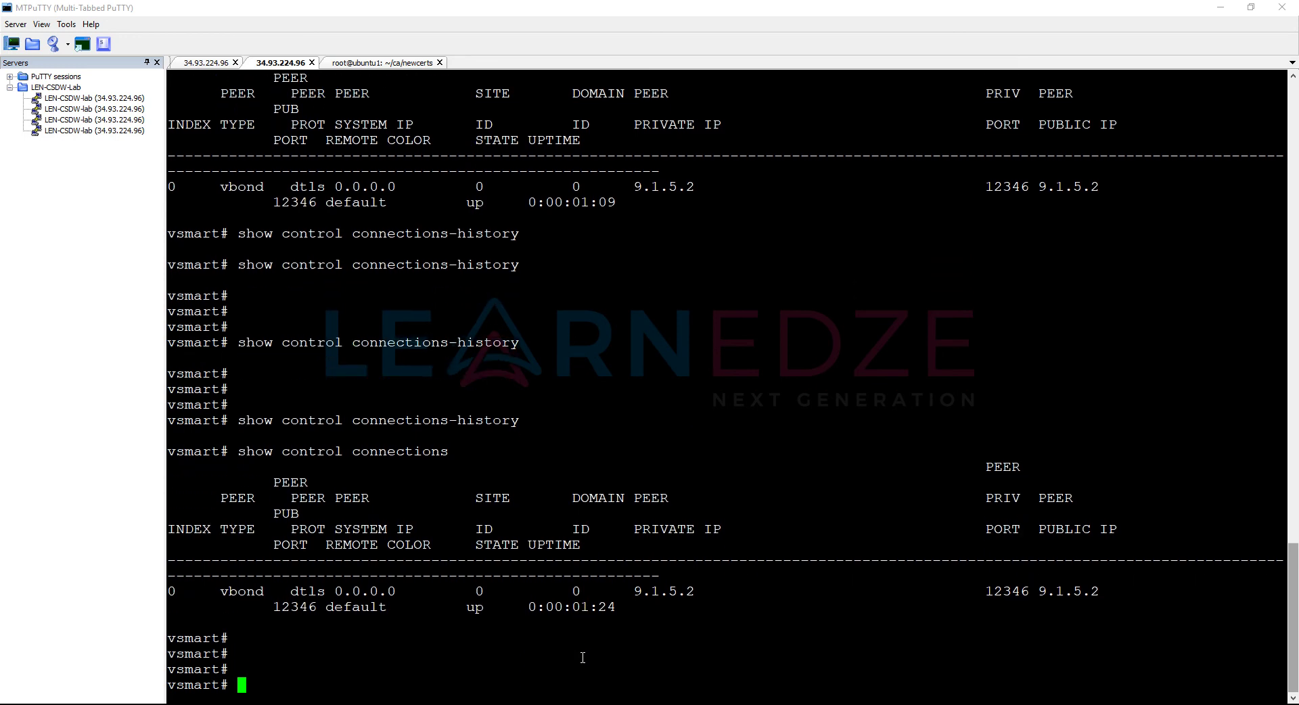
pyautogui.write('ping 9.1.6.2')
pyautogui.press('Return')
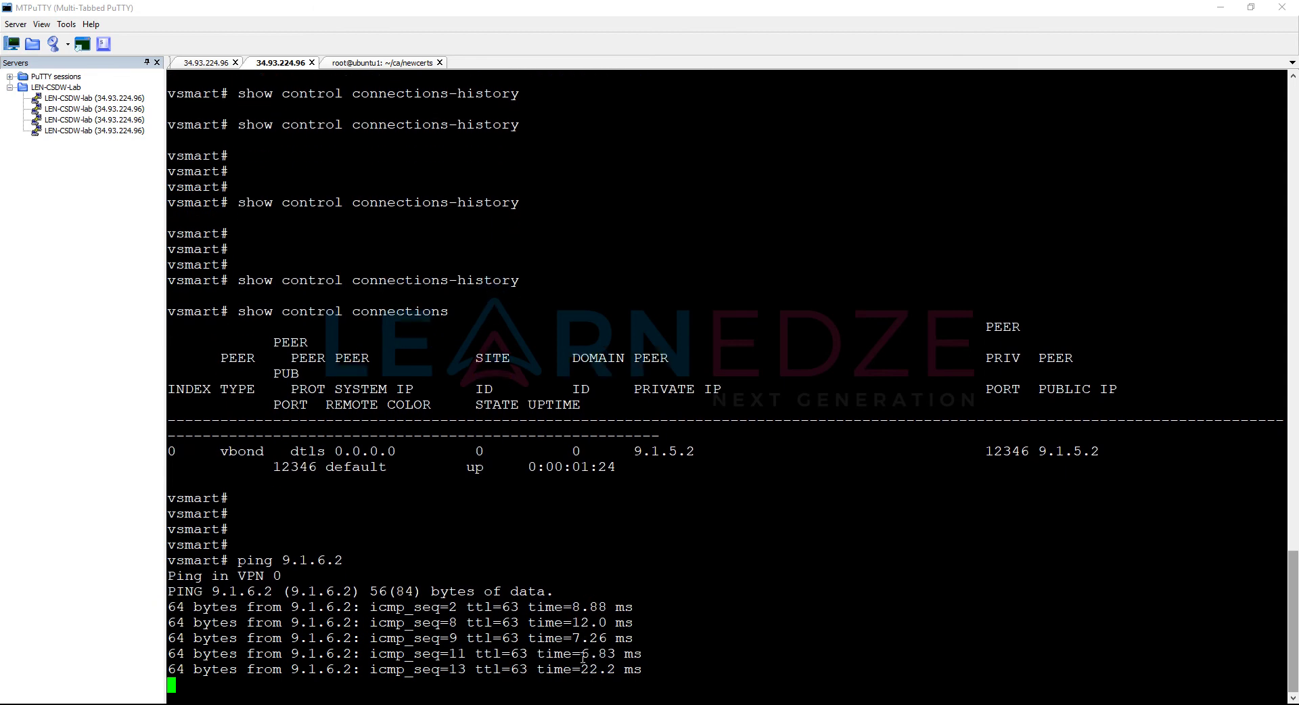
# Step: Stop the ping, then list interfaces with show int | tab and show the routing table
pyautogui.hotkey('ctrl', 'c')
pyautogui.write('show run')
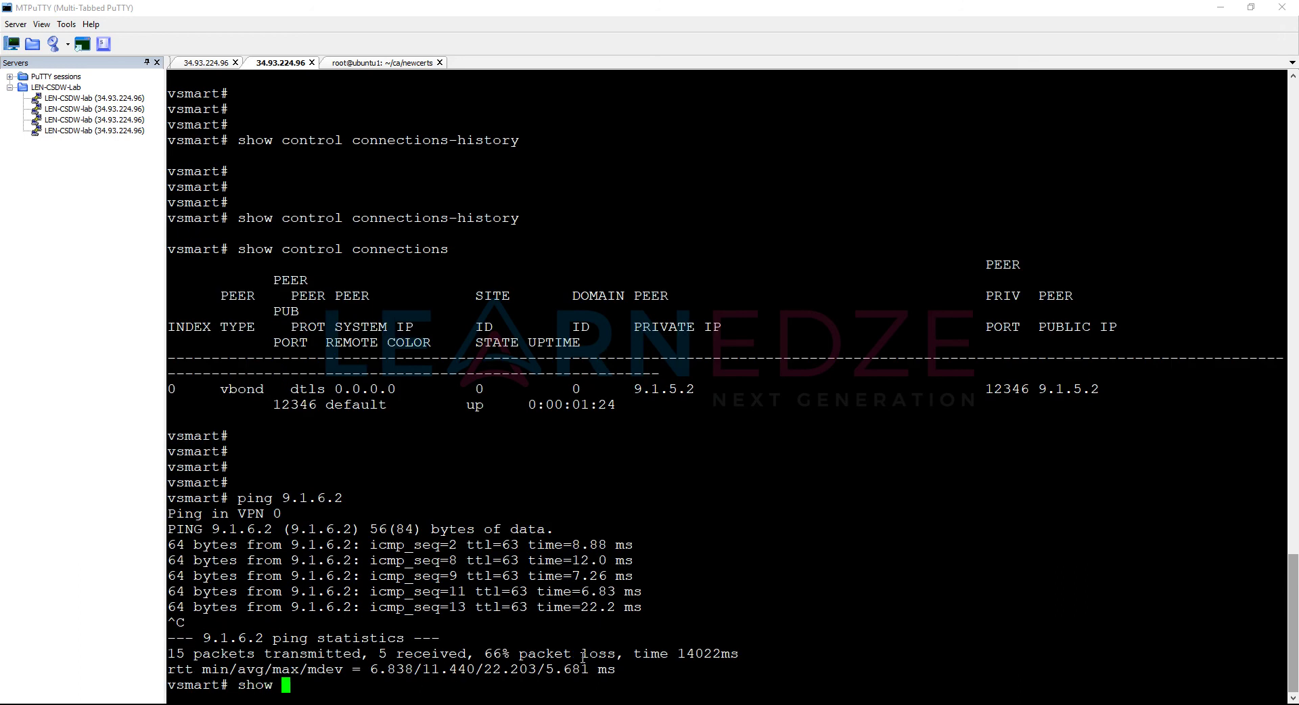
pyautogui.press('BackSpace')
pyautogui.press('BackSpace')
pyautogui.press('BackSpace')
pyautogui.write('int | tab')
pyautogui.press('Return')
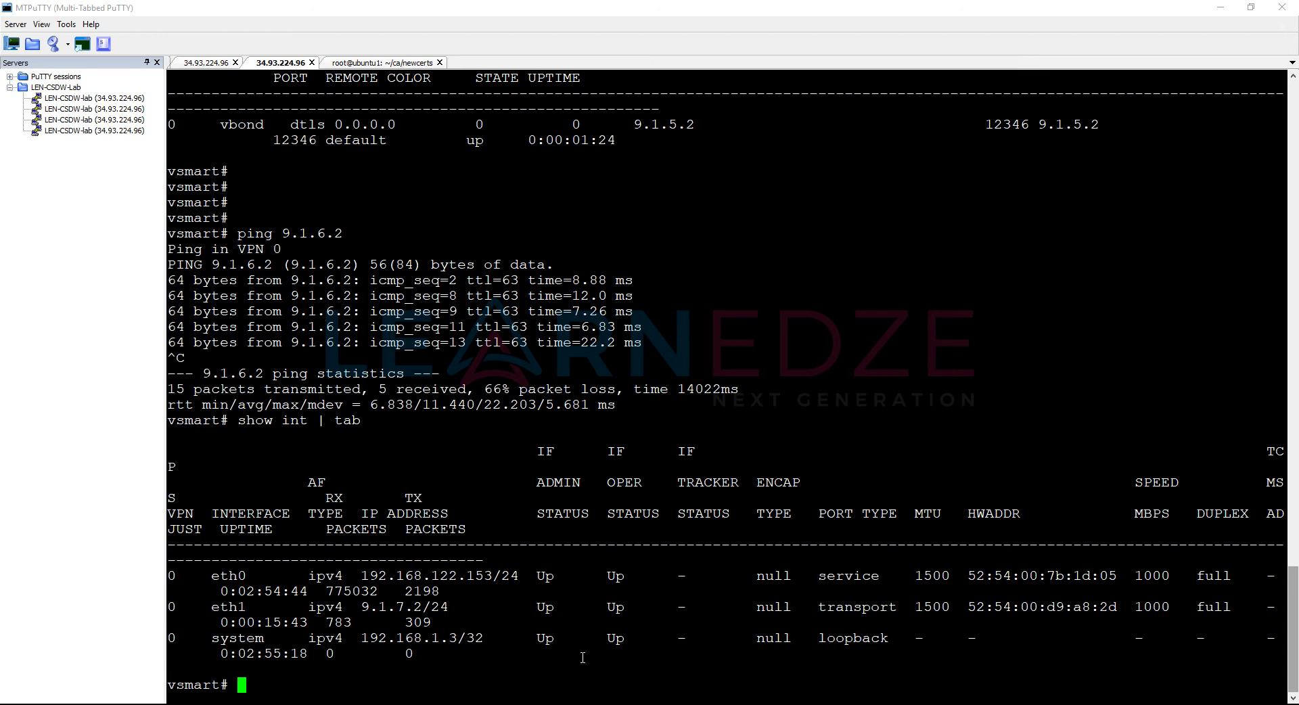
pyautogui.write('show ip route')
pyautogui.press('Return')
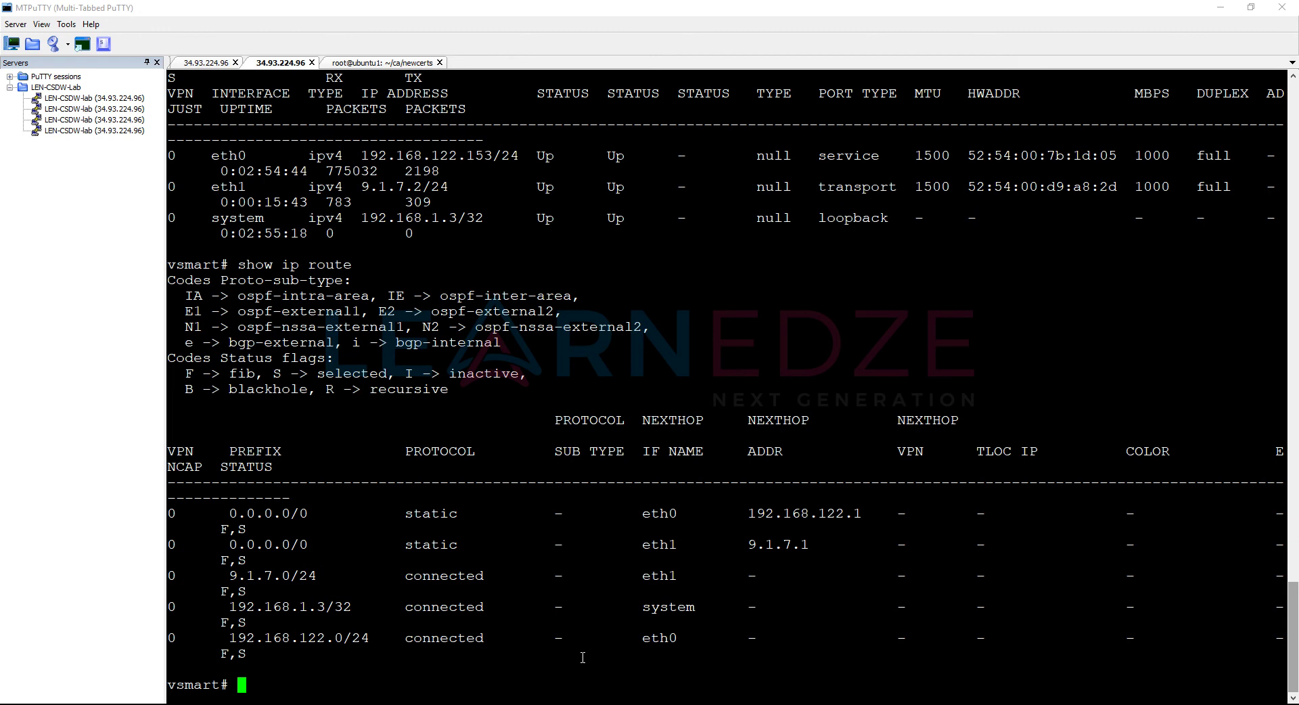
# Step: Show the running VPN configuration and the current control connections
pyautogui.write('show run vpn')
pyautogui.press('Return')
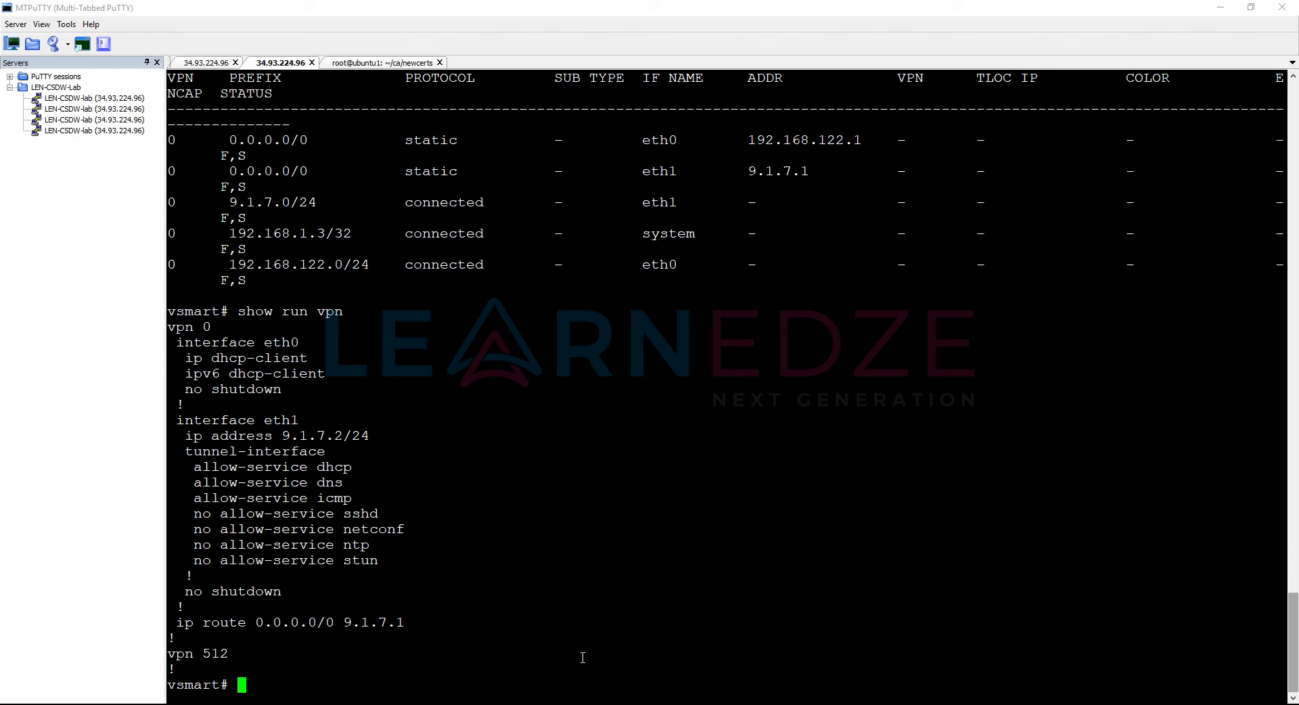
pyautogui.write('show control connections')
pyautogui.press('Return')
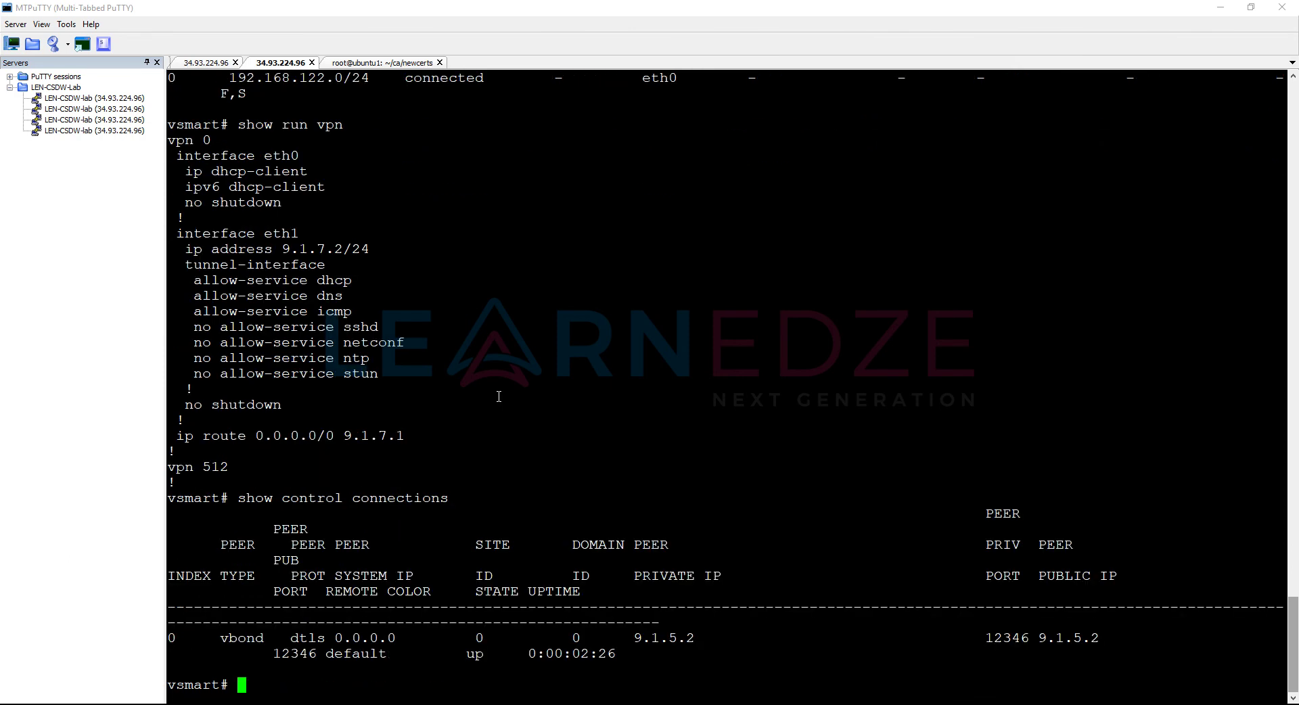
# Step: In configuration mode, remove interface eth0 from VPN 0 and exit
pyautogui.write('conf t')
pyautogui.press('Return')
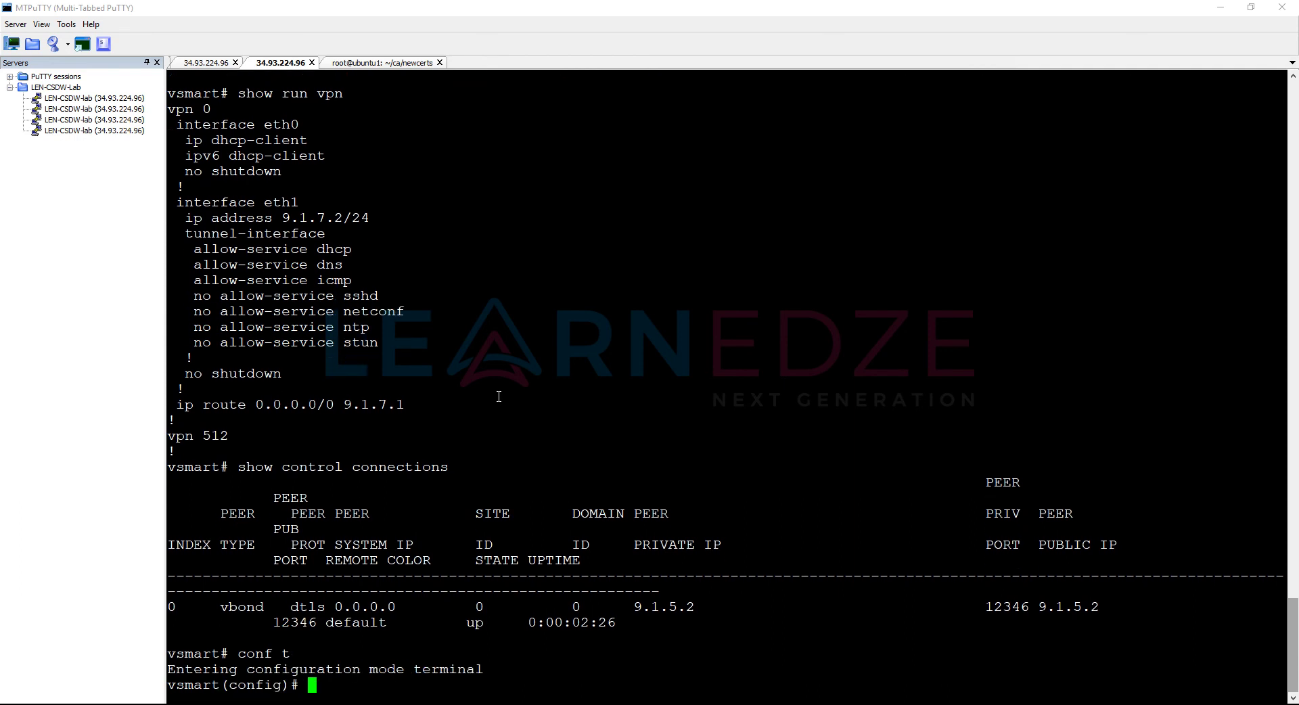
pyautogui.write('vpn 0')
pyautogui.press('Return')
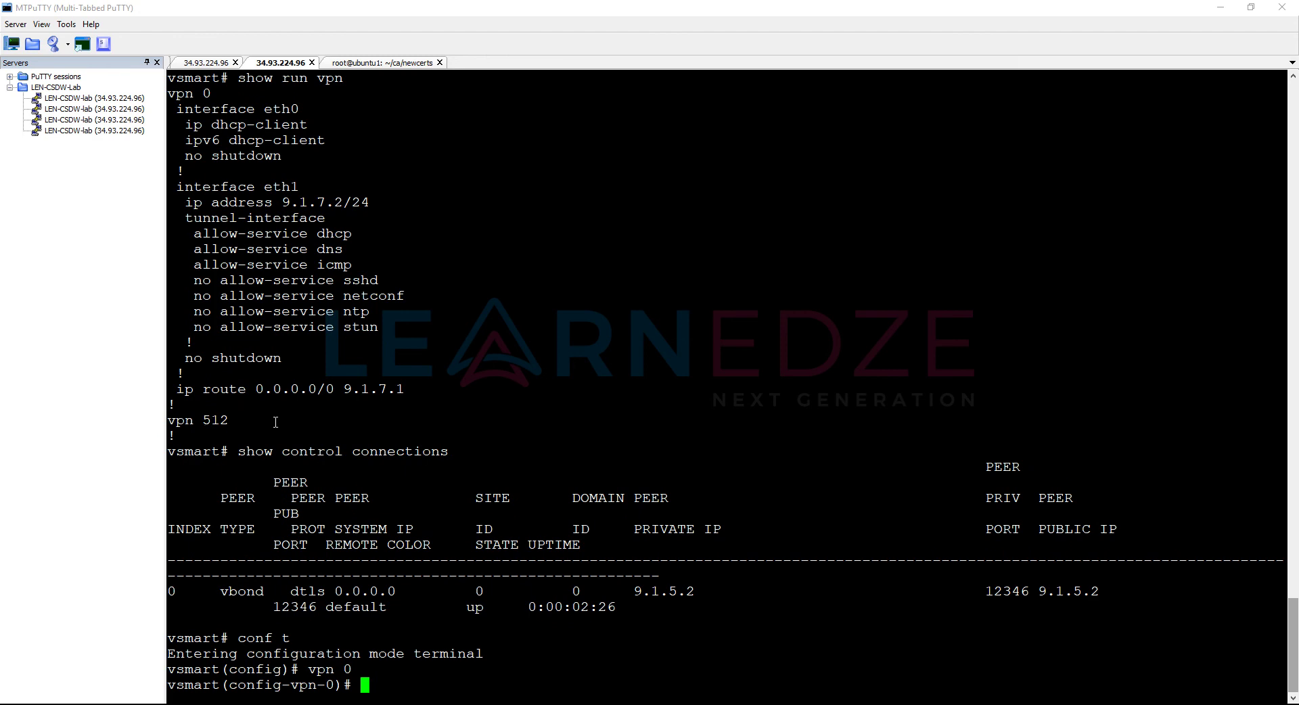
pyautogui.write('no inter')
pyautogui.press('BackSpace')
pyautogui.press('BackSpace')
pyautogui.press('Tab')
pyautogui.write('eth0')
pyautogui.press('Return')
pyautogui.write('exit')
pyautogui.press('Return')
# Step: Enter interface eth0 under VPN 512
pyautogui.write('inte')
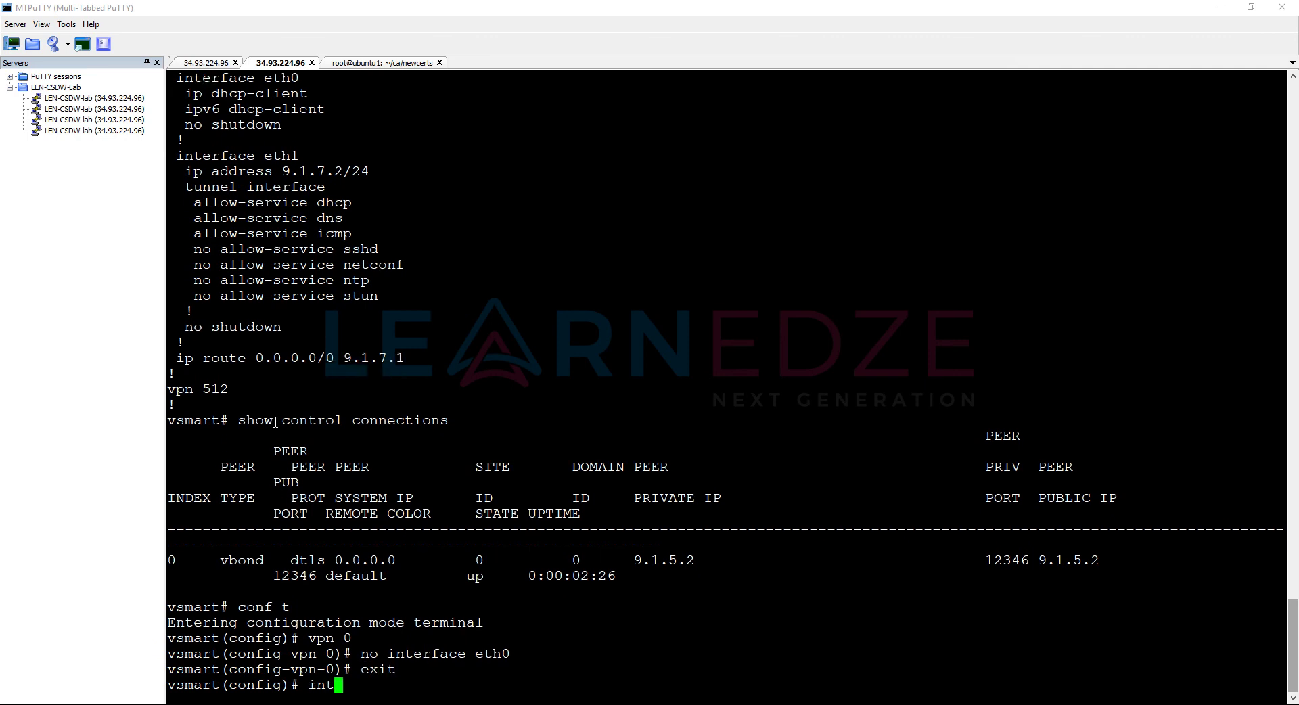
pyautogui.press('BackSpace')
pyautogui.press('BackSpace')
pyautogui.press('BackSpace')
pyautogui.press('BackSpace')
pyautogui.write('vpn 512')
pyautogui.press('Return')
pyautogui.write('interface eth0')
pyautogui.press('Return')
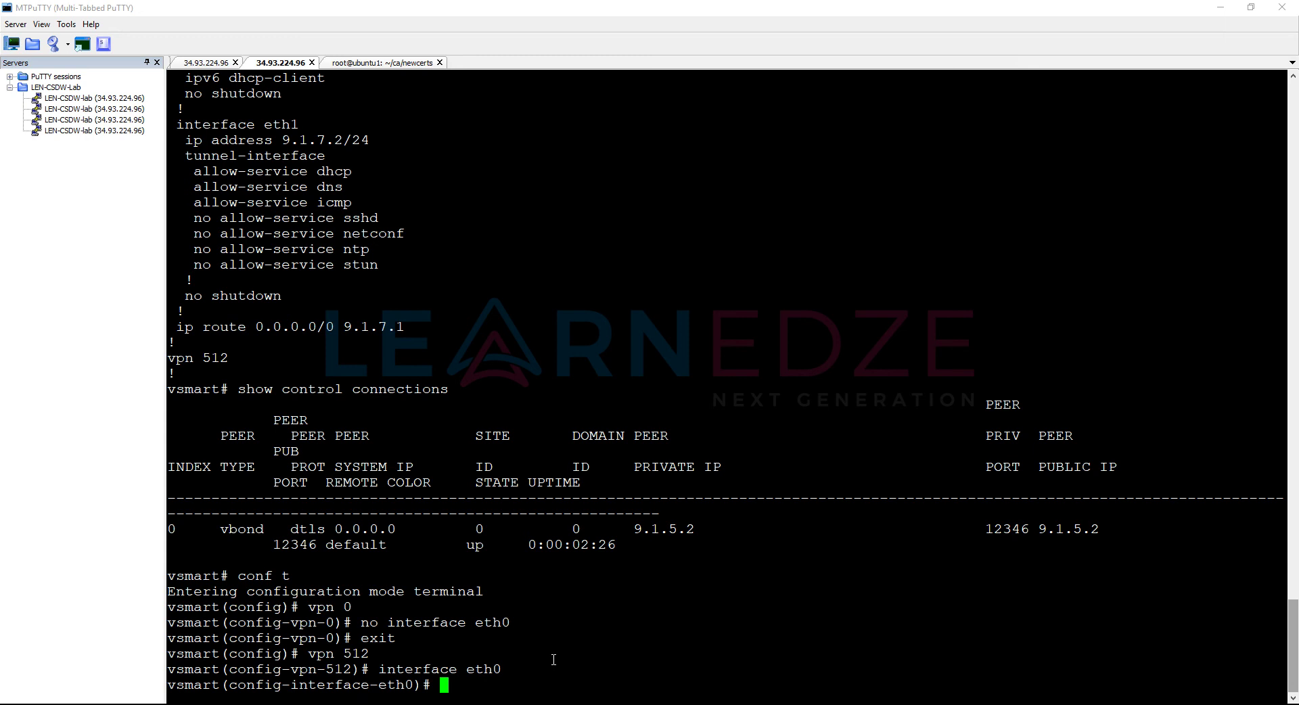
pyautogui.scroll(13, 264, 364)
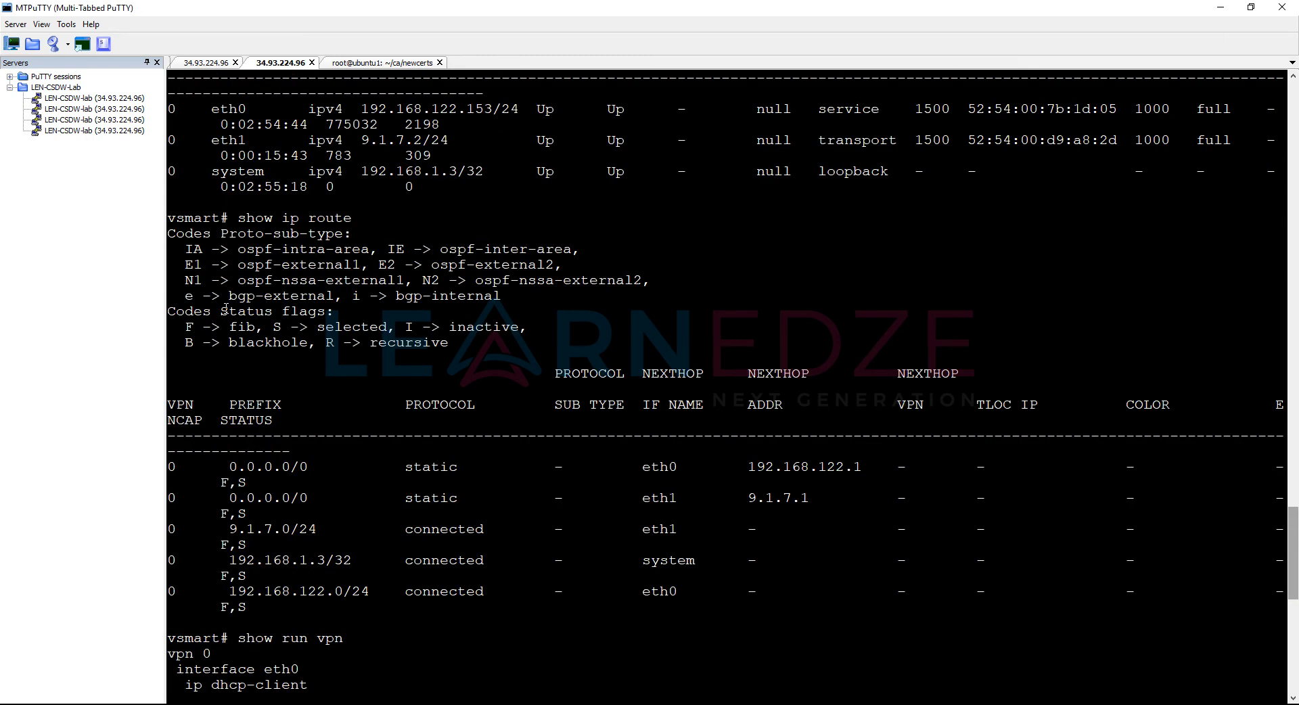
pyautogui.scroll(-13, 226, 308)
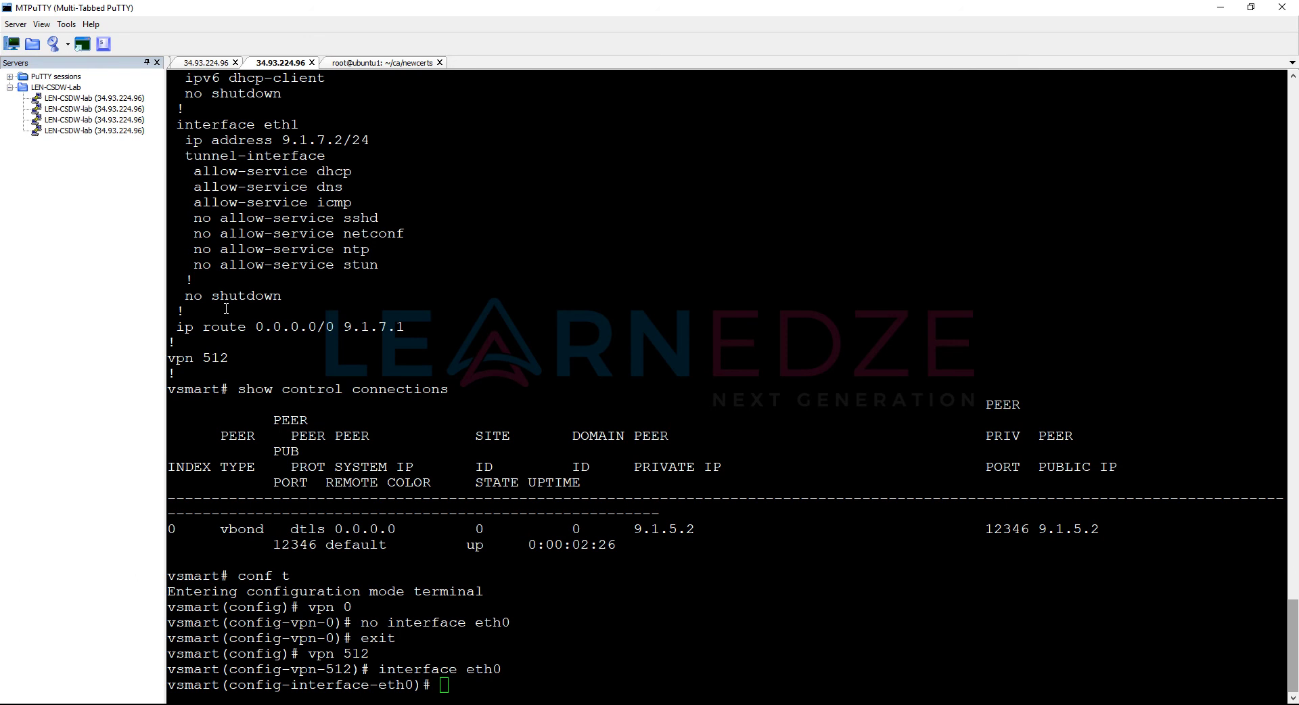
pyautogui.scroll(7, 226, 308)
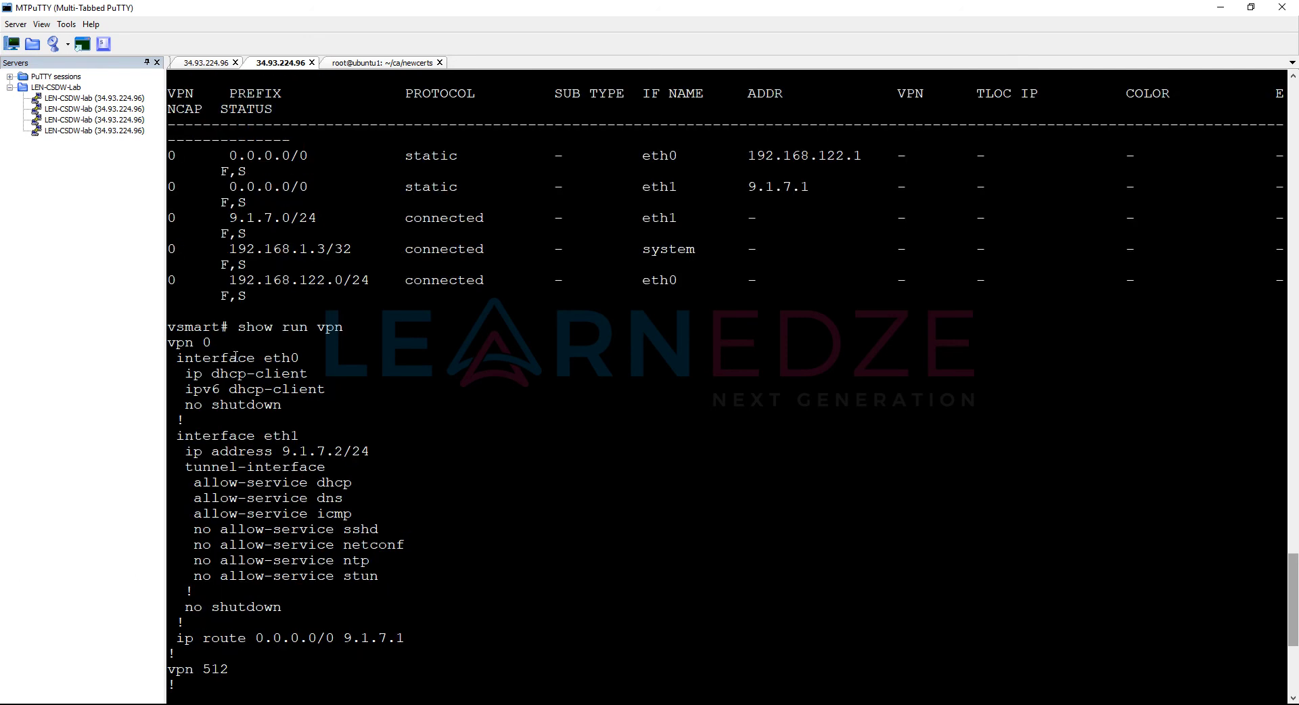
pyautogui.scroll(-7, 379, 397)
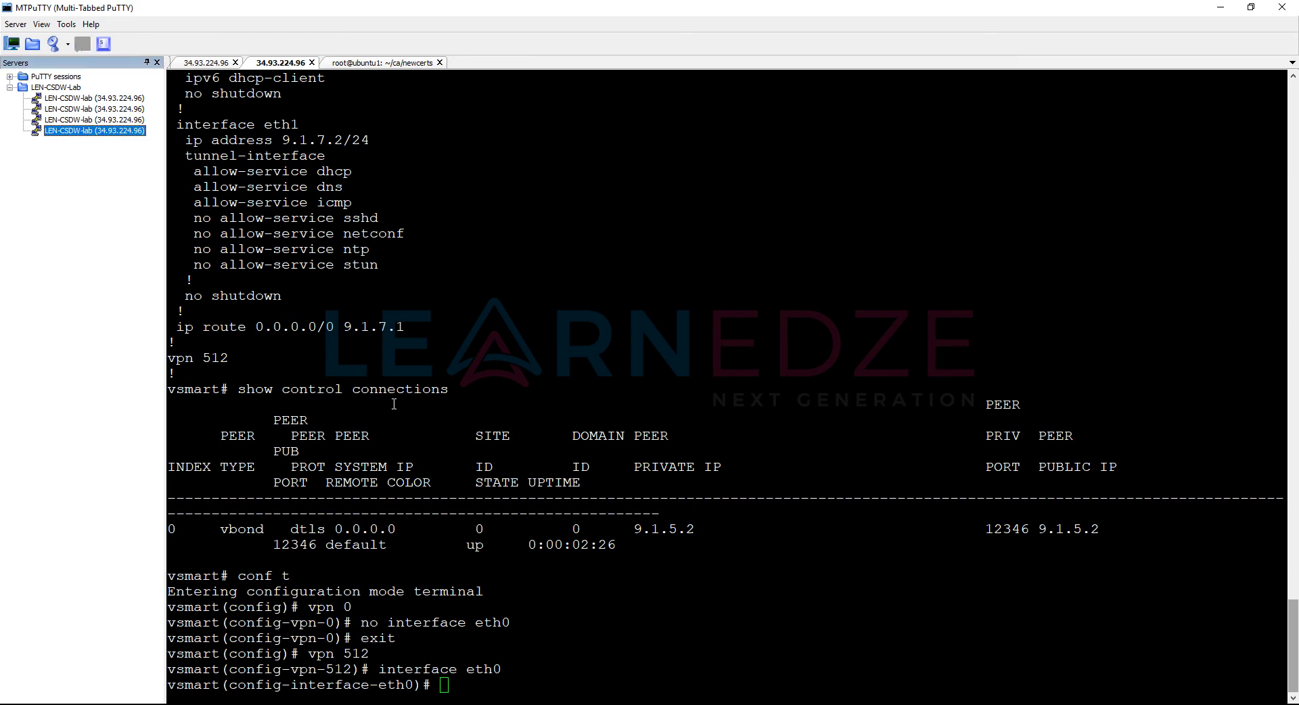
pyautogui.click(493, 459)
# Step: Make eth0 a DHCP client, enable it with no shut, and commit
pyautogui.write('ip adh')
pyautogui.press('space')
pyautogui.press('BackSpace')
pyautogui.press('BackSpace')
pyautogui.press('BackSpace')
pyautogui.write('dhcp-client')
pyautogui.press('Return')
pyautogui.write('no shut')
pyautogui.press('Return')
pyautogui.press('Return')
pyautogui.press('Return')
pyautogui.write('commit')
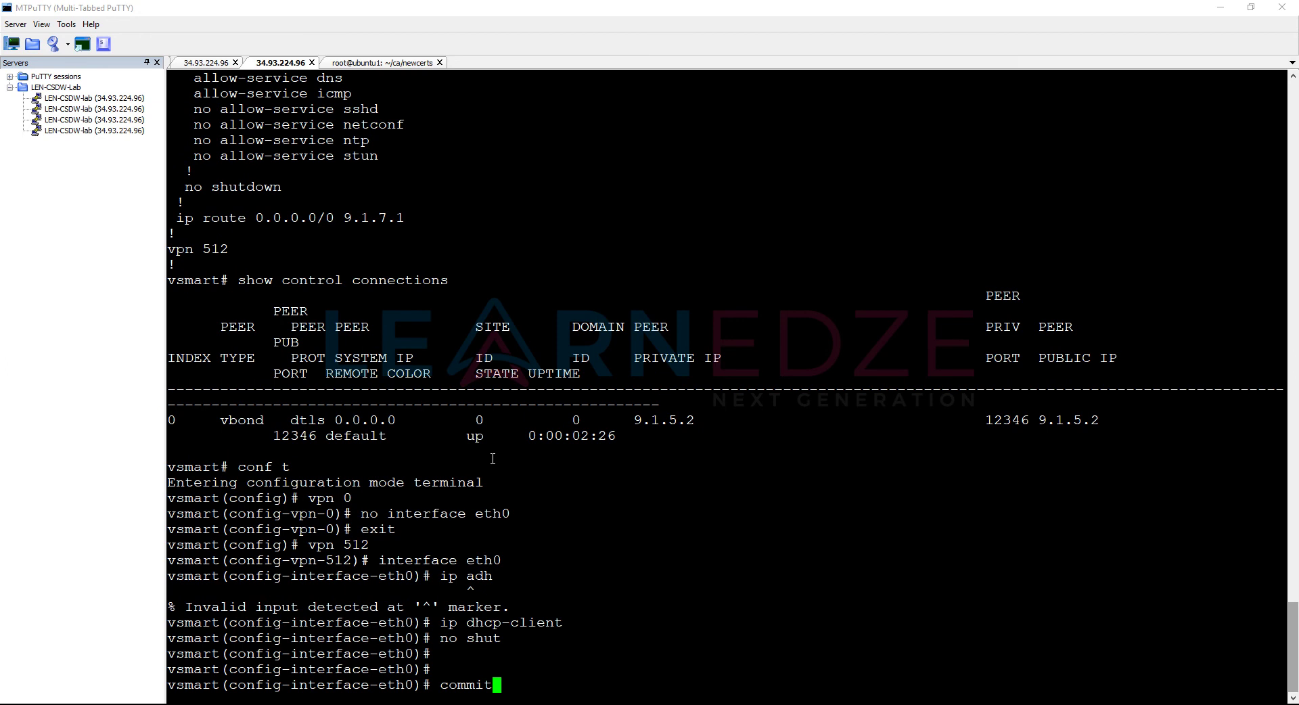
pyautogui.press('Return')
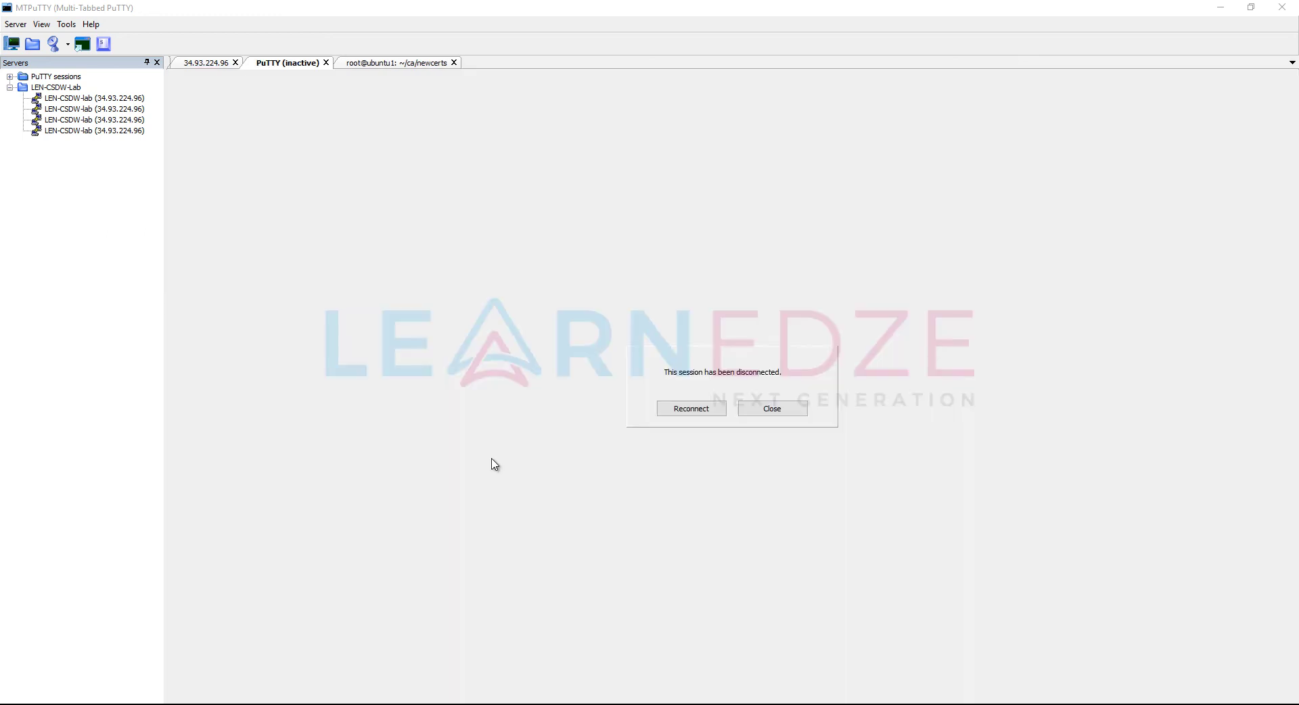
# Step: Reconnect the dropped vSmart session and log in as admin
pyautogui.click(702, 408)
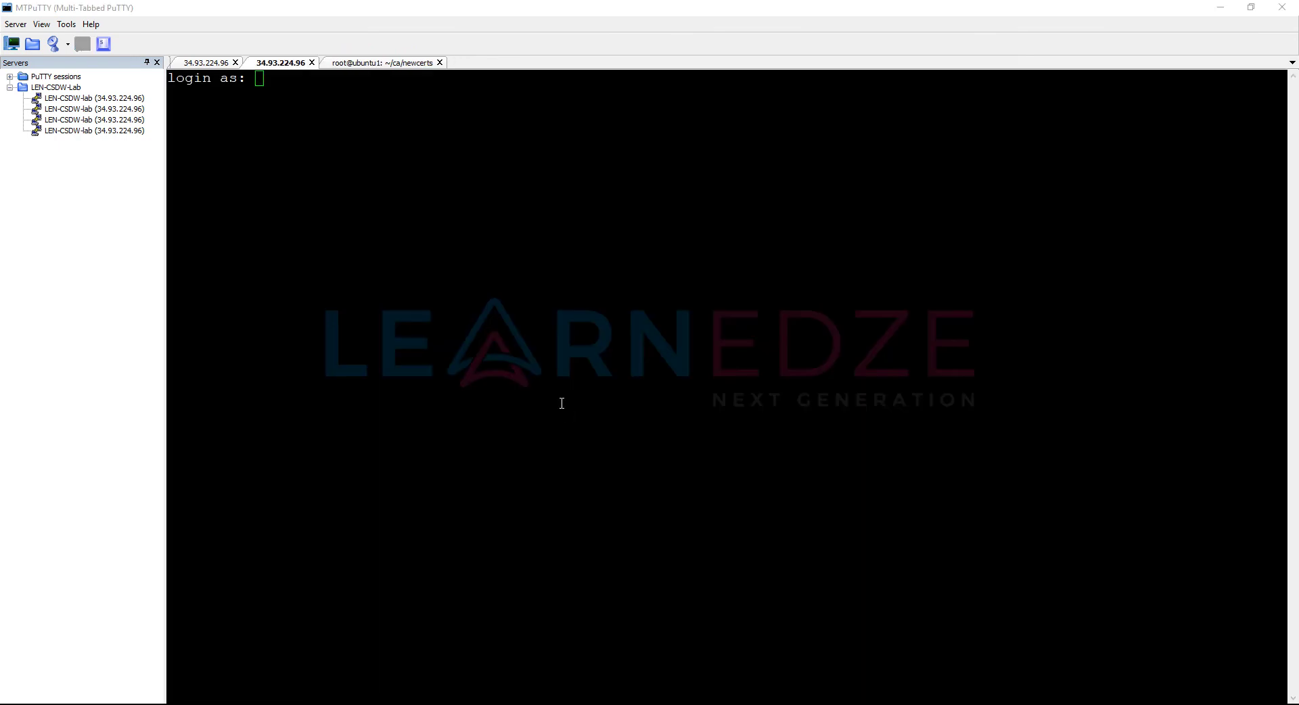
pyautogui.click(475, 295)
pyautogui.write('admin')
pyautogui.press('Return')
pyautogui.press('Return')
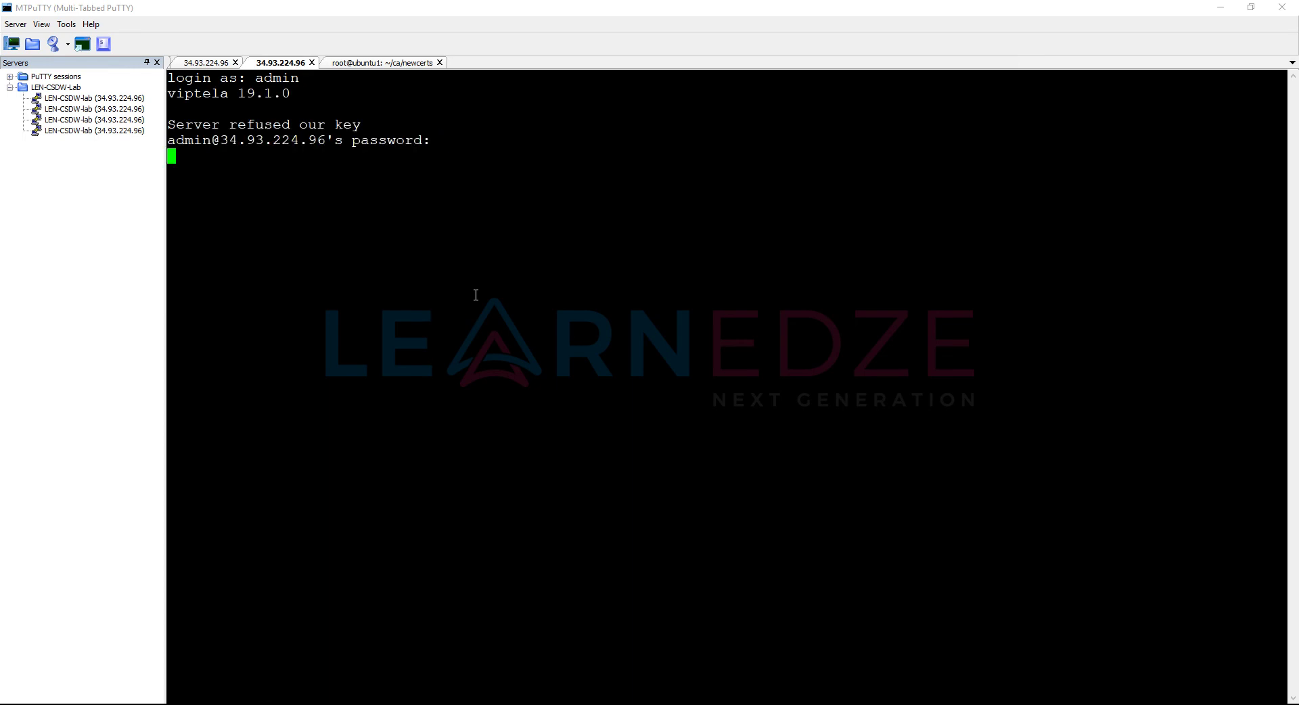
pyautogui.press('Return')
# Step: On vSmart, run show control connections and show control connections-history
pyautogui.press('Return')
pyautogui.press('Return')
pyautogui.press('Return')
pyautogui.write('sho')
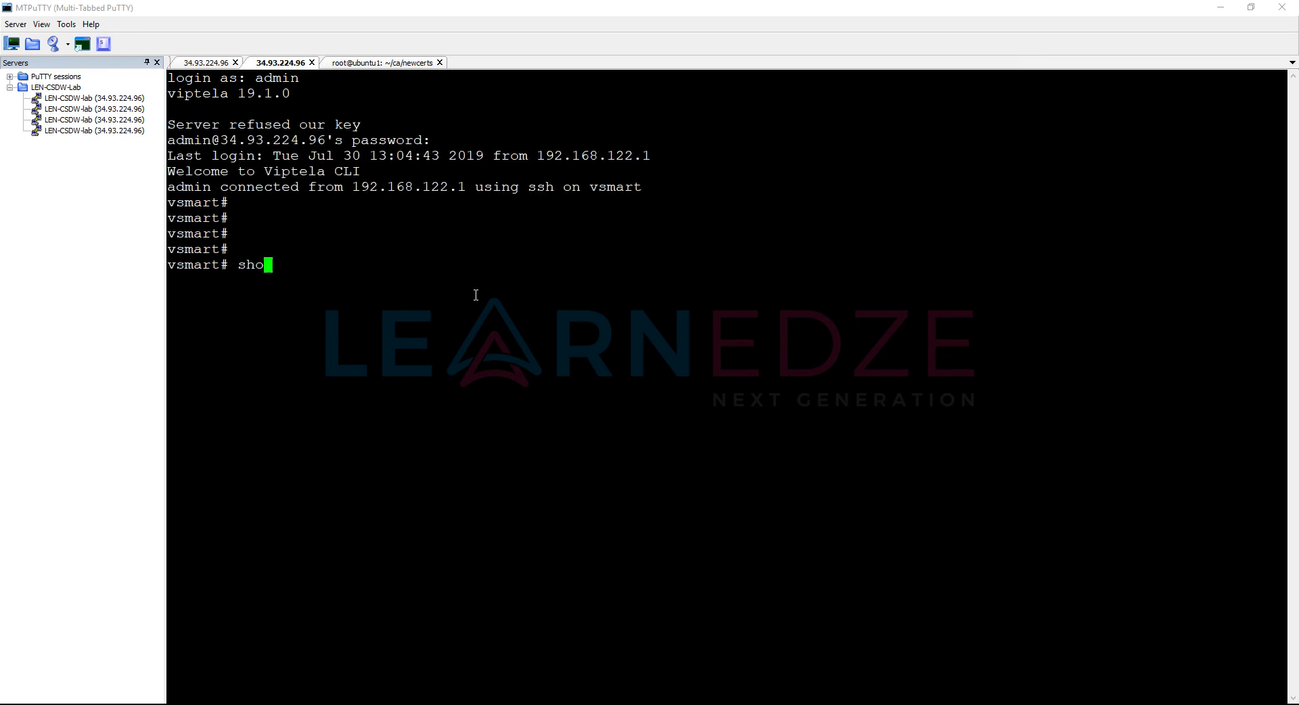
pyautogui.write('w control connections')
pyautogui.press('Return')
pyautogui.press('Return')
pyautogui.press('Return')
pyautogui.press('Return')
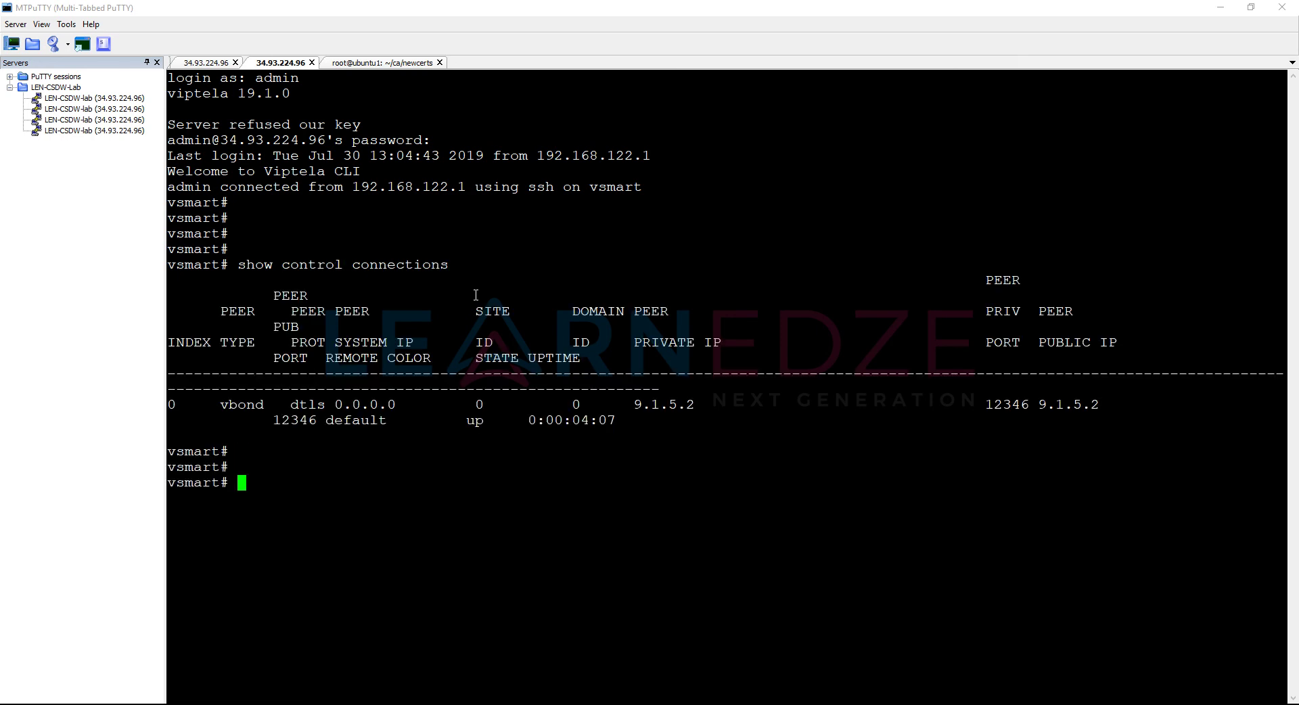
pyautogui.press('Up')
pyautogui.write('-history')
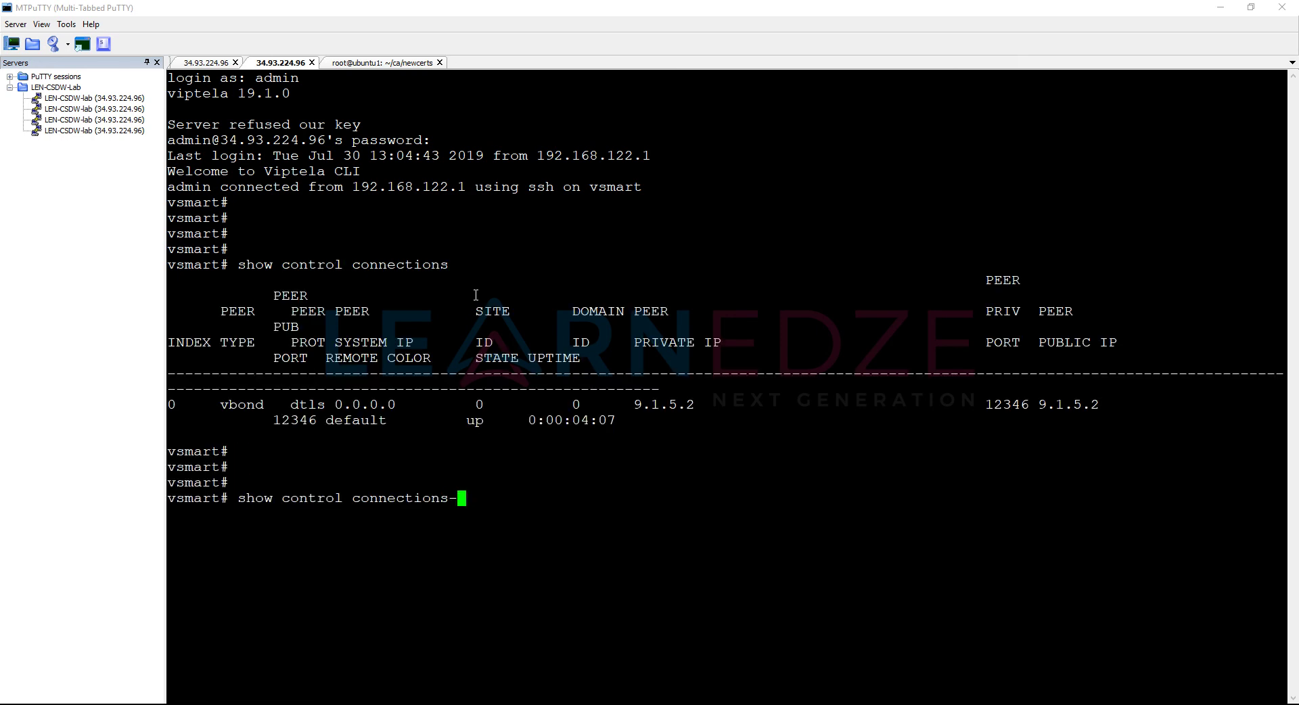
pyautogui.press('Return')
pyautogui.press('Return')
pyautogui.press('Return')
pyautogui.press('Return')
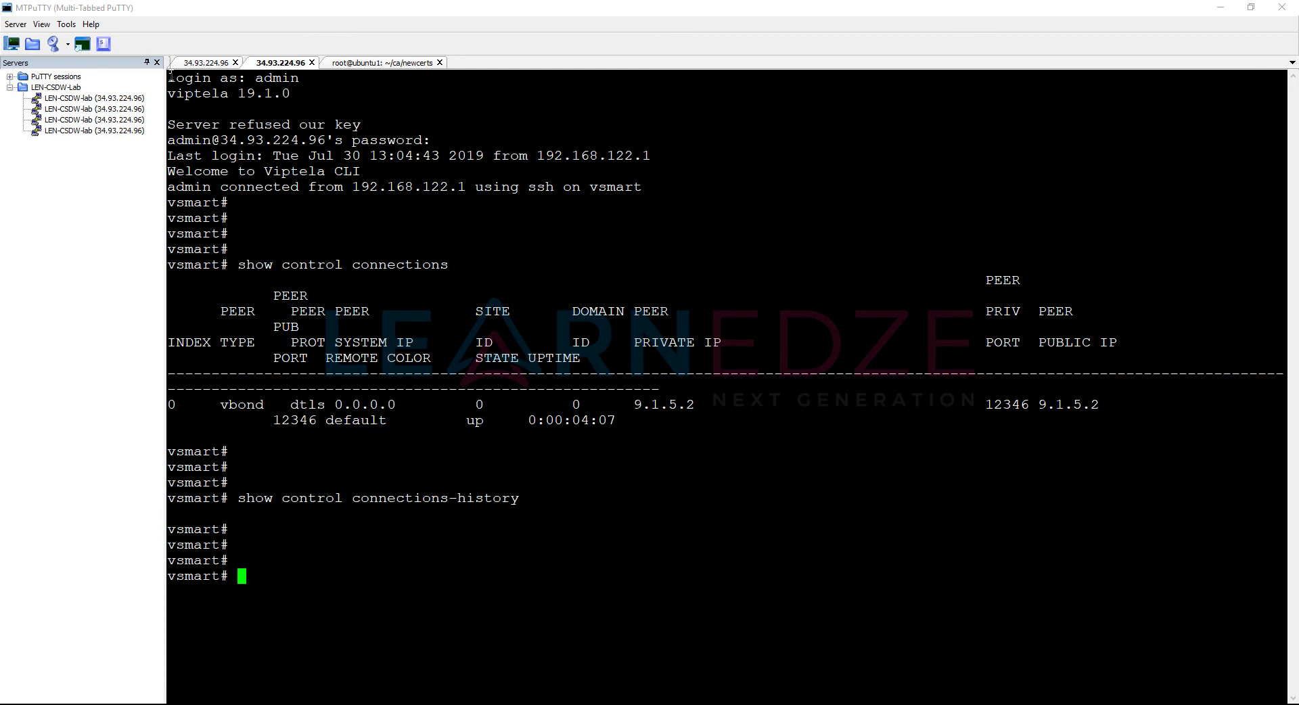
# Step: Open a vManage session, log in as admin and show its control connections
pyautogui.doubleClick(93, 99)
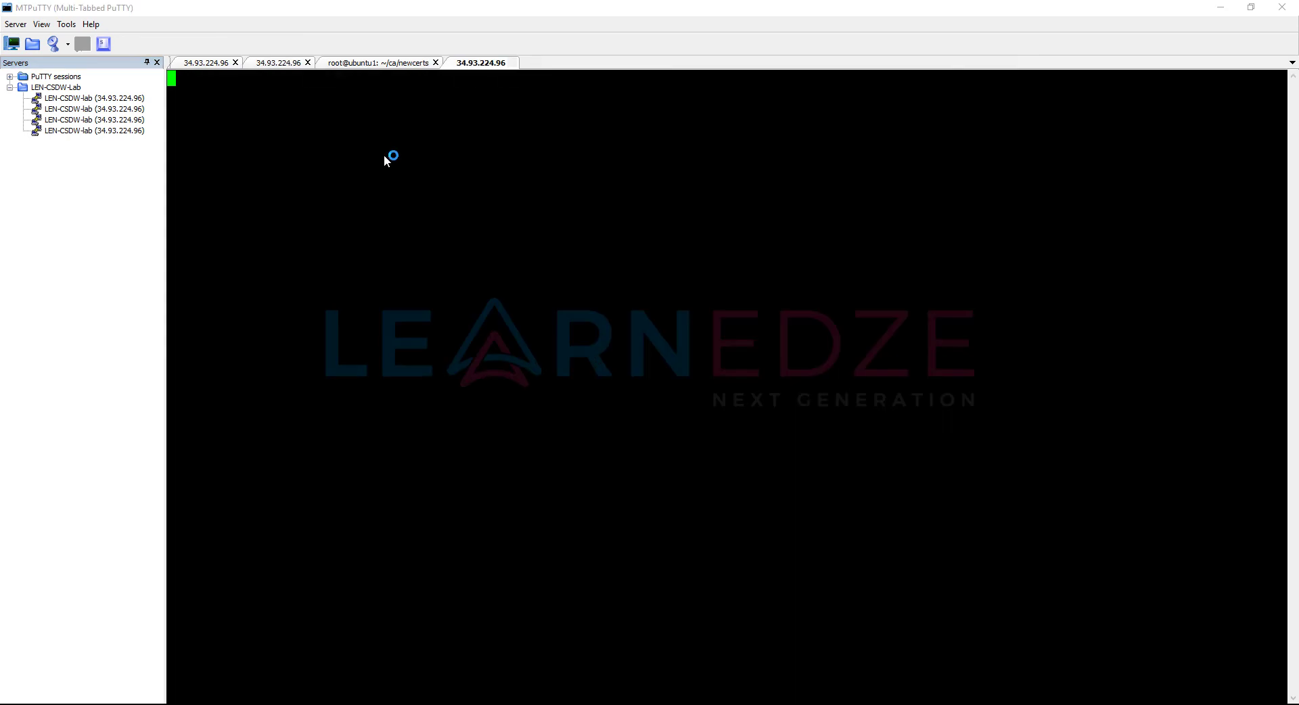
pyautogui.write('admin')
pyautogui.press('Return')
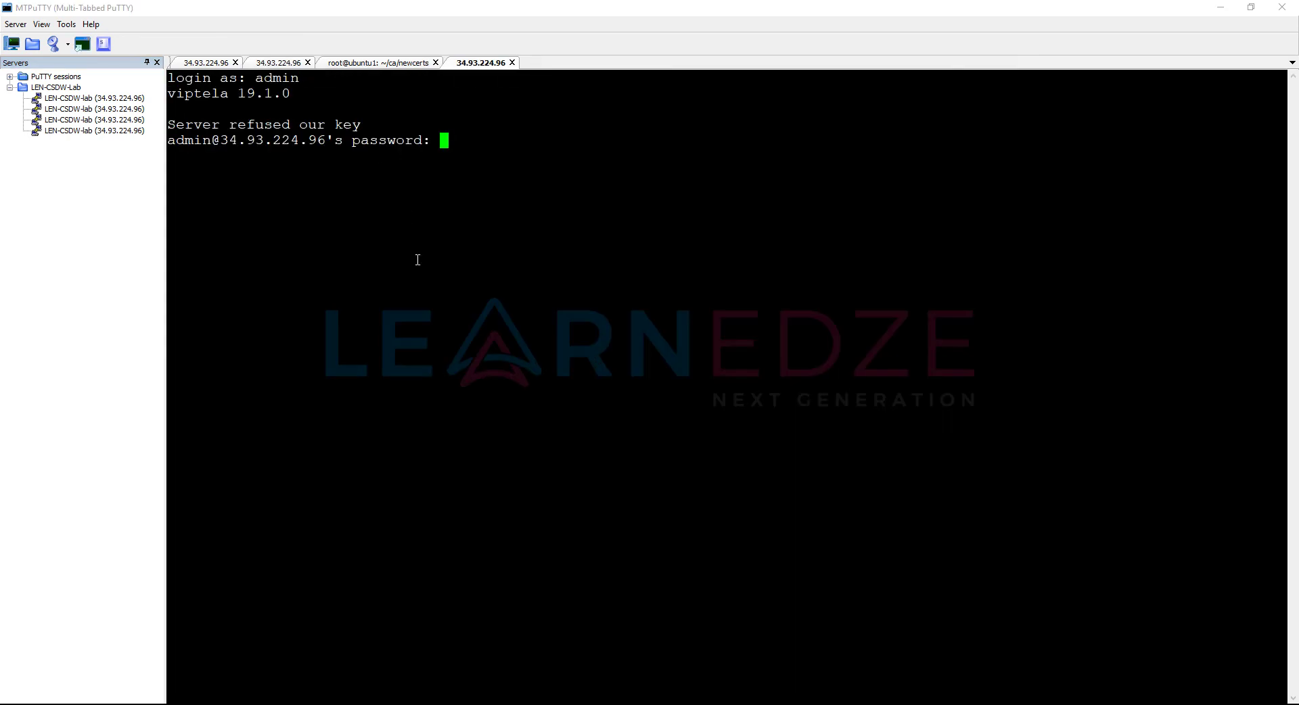
pyautogui.press('Return')
pyautogui.press('Return')
pyautogui.press('Return')
pyautogui.press('Return')
pyautogui.write('show control connections')
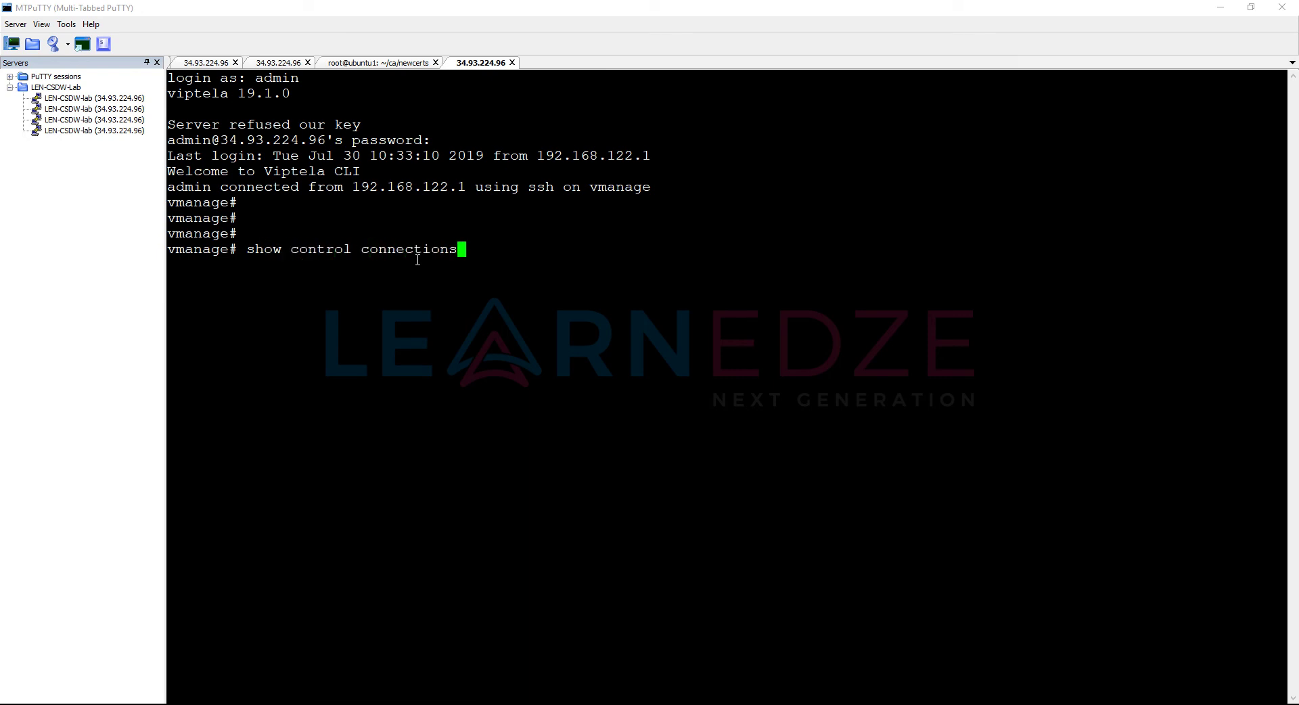
pyautogui.press('Return')
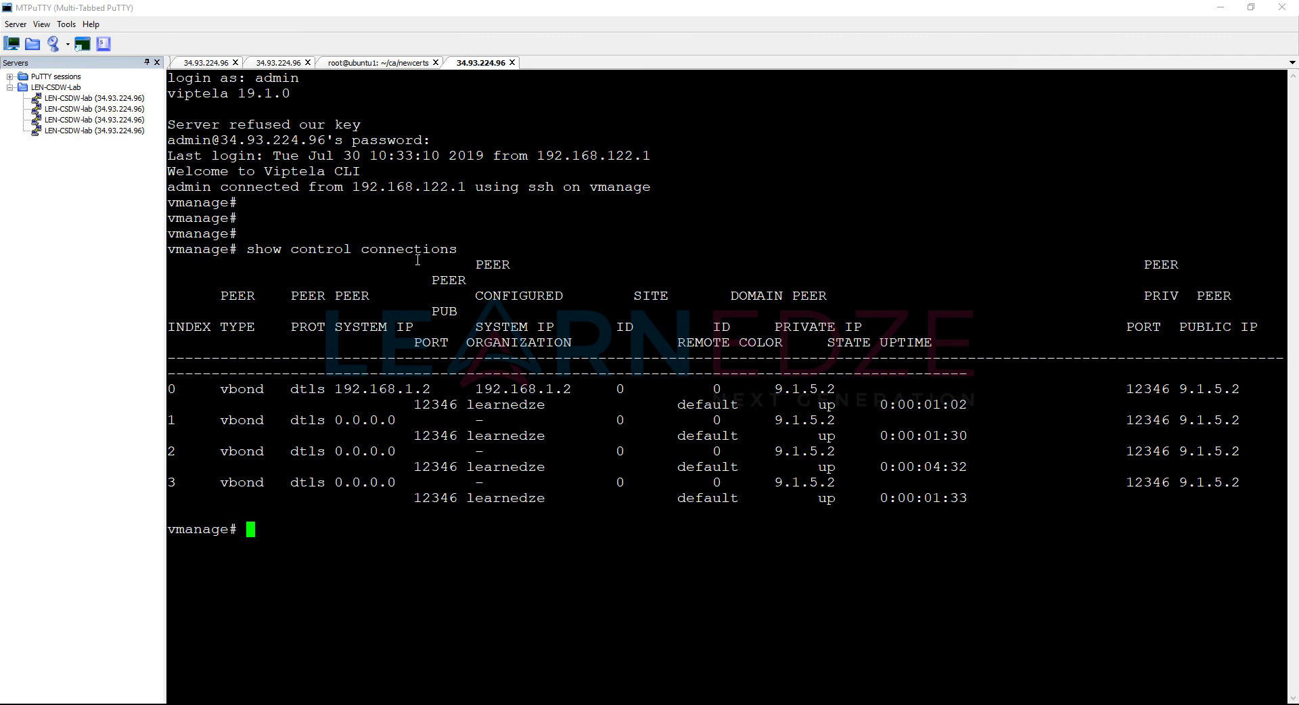
# Step: Check vManage's control connections history, noting the vSmart DCONFAIL entry, then ping 9.1.7.2
pyautogui.press('Up')
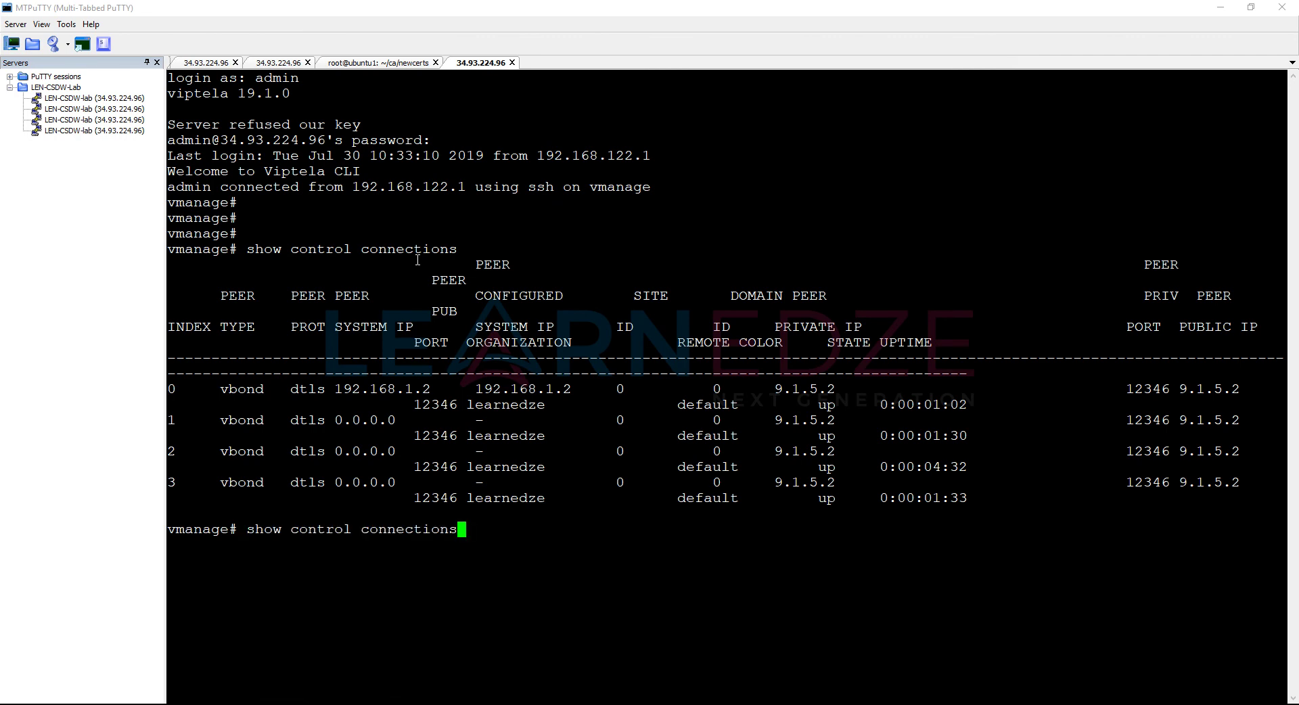
pyautogui.write('-history')
pyautogui.press('Return')
pyautogui.press('space')
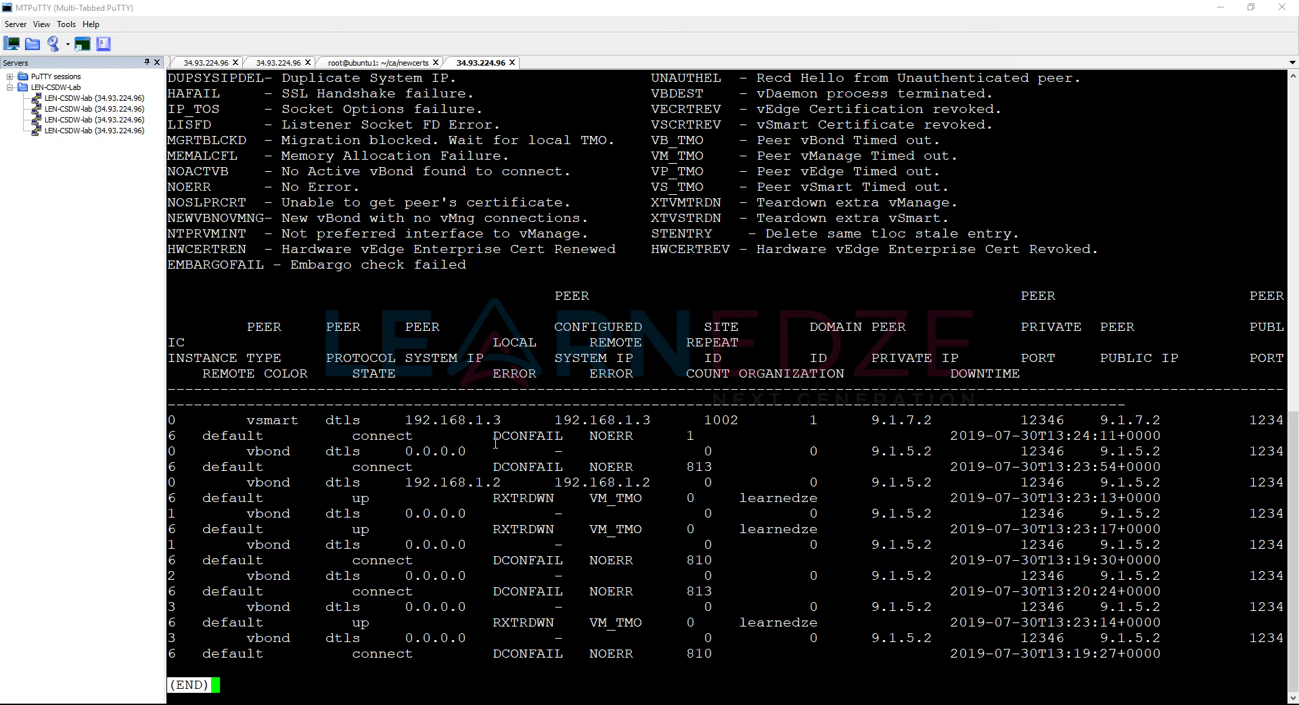
pyautogui.moveTo(495, 436); pyautogui.dragTo(565, 436)
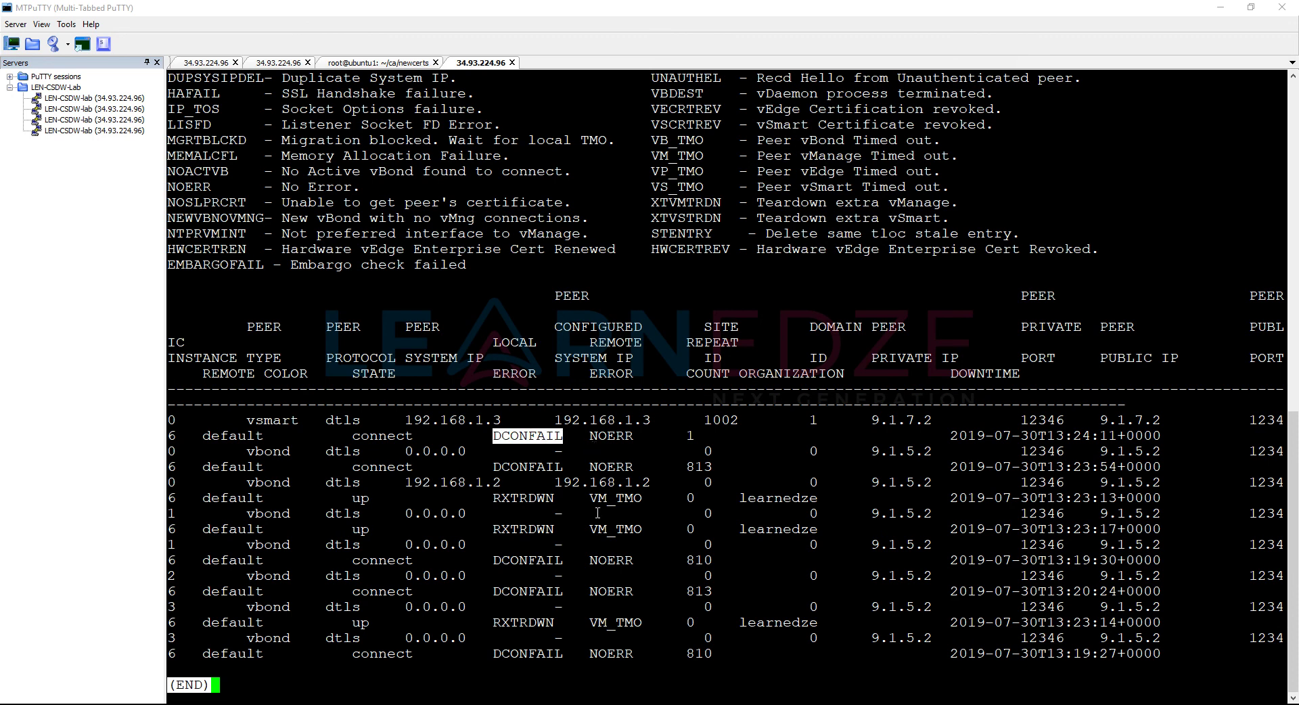
pyautogui.hotkey('ctrl', 'c')
pyautogui.press('Return')
pyautogui.press('Return')
pyautogui.press('Return')
pyautogui.press('Return')
pyautogui.press('Return')
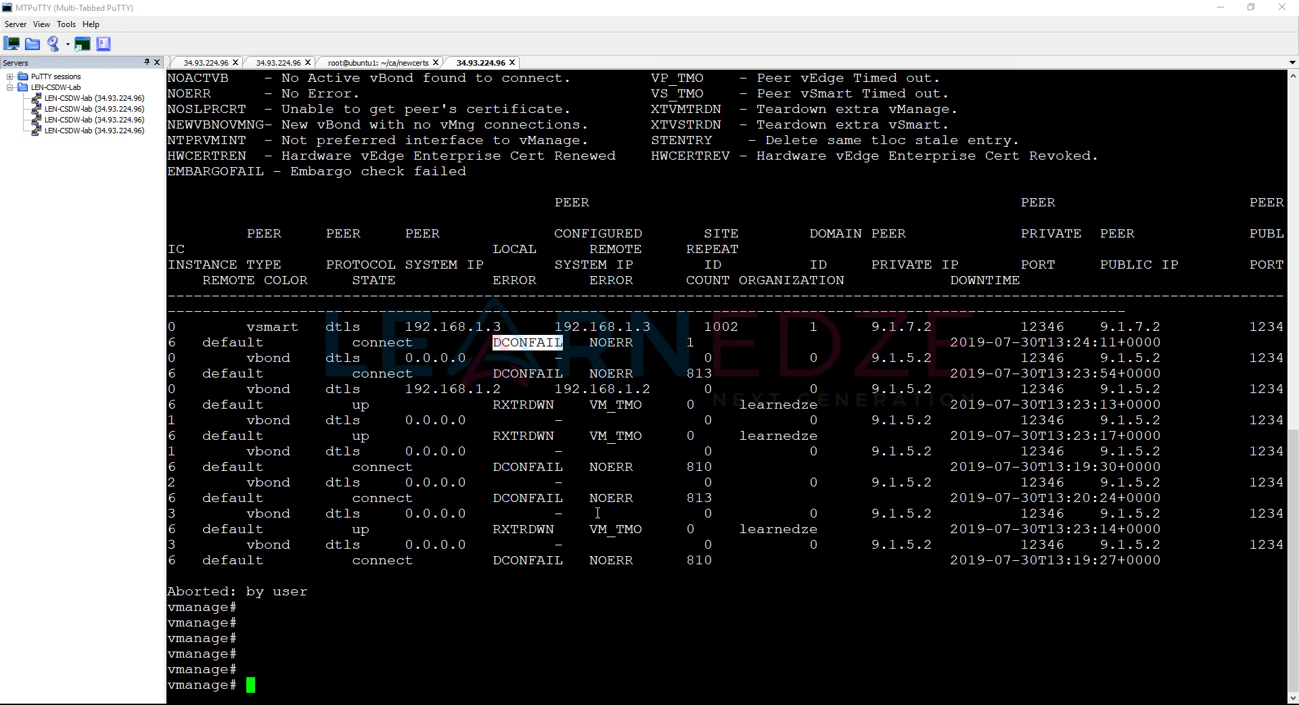
pyautogui.write('ping 9.1.7.2')
pyautogui.press('Return')
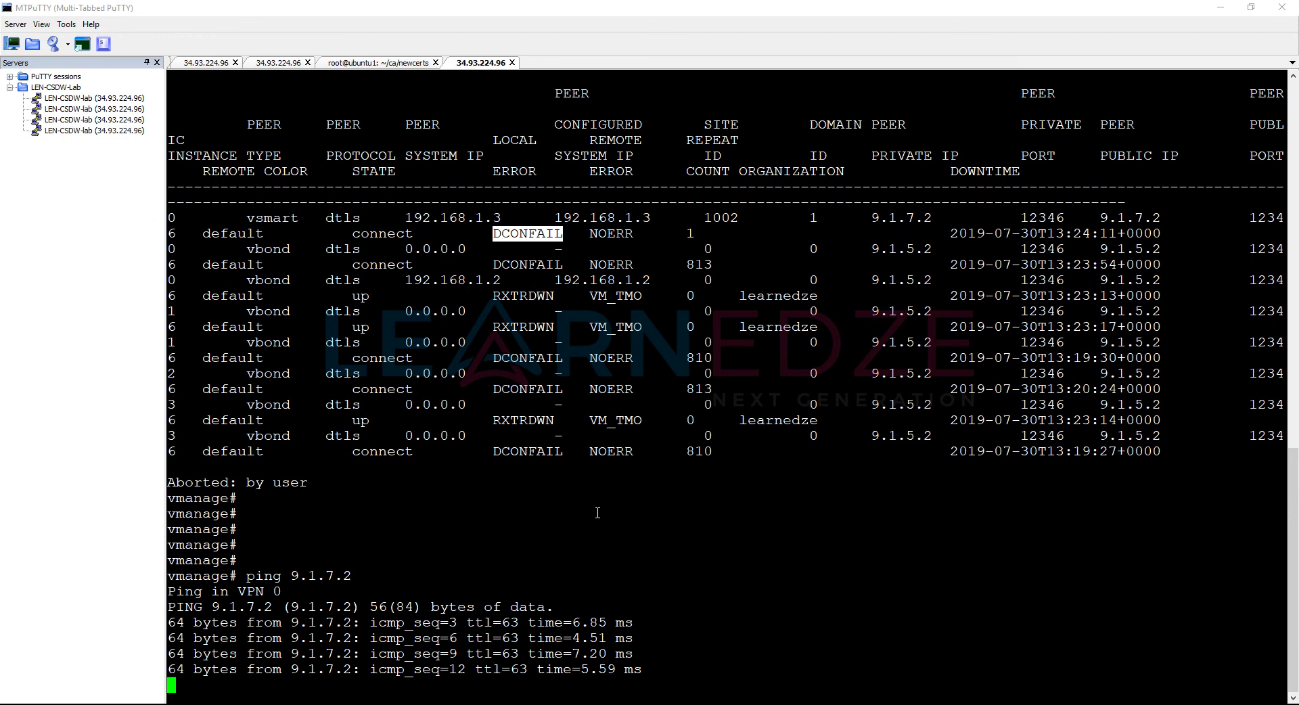
# Step: Stop the ping and review vManage's running configuration
pyautogui.hotkey('ctrl', 'c')
pyautogui.write('show running-config')
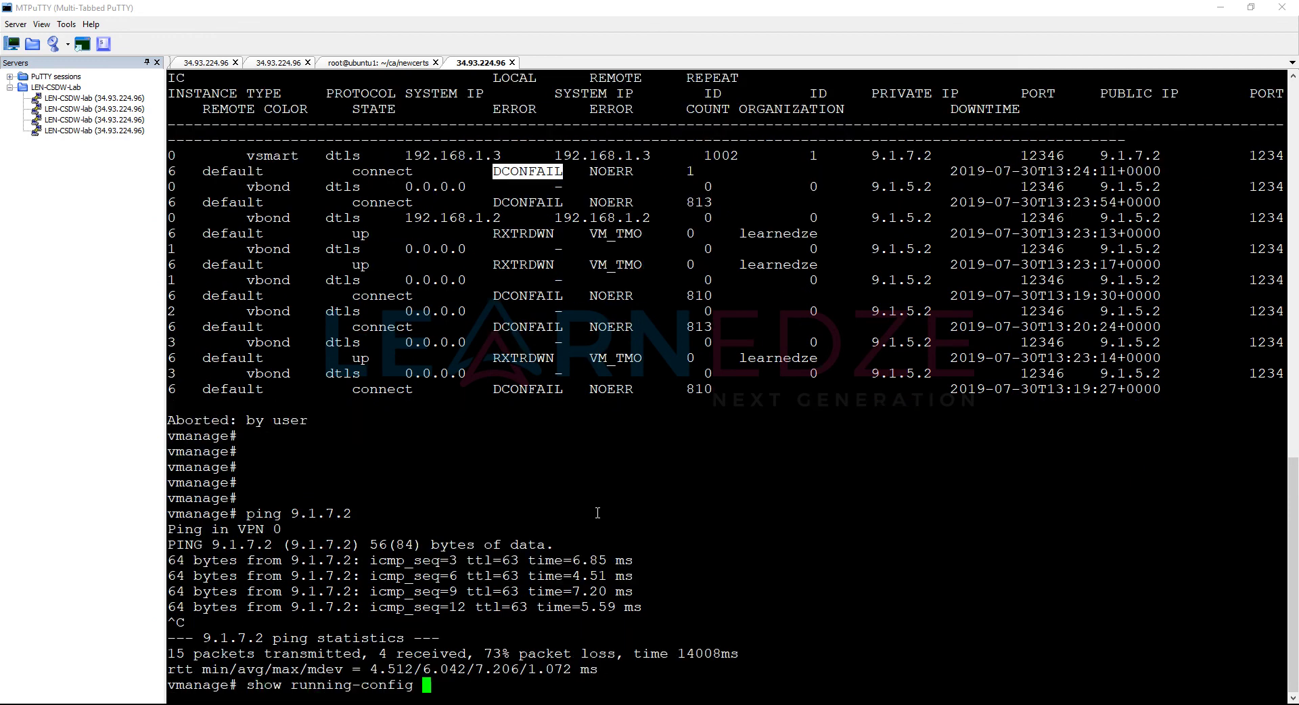
pyautogui.press('Return')
pyautogui.press('space')
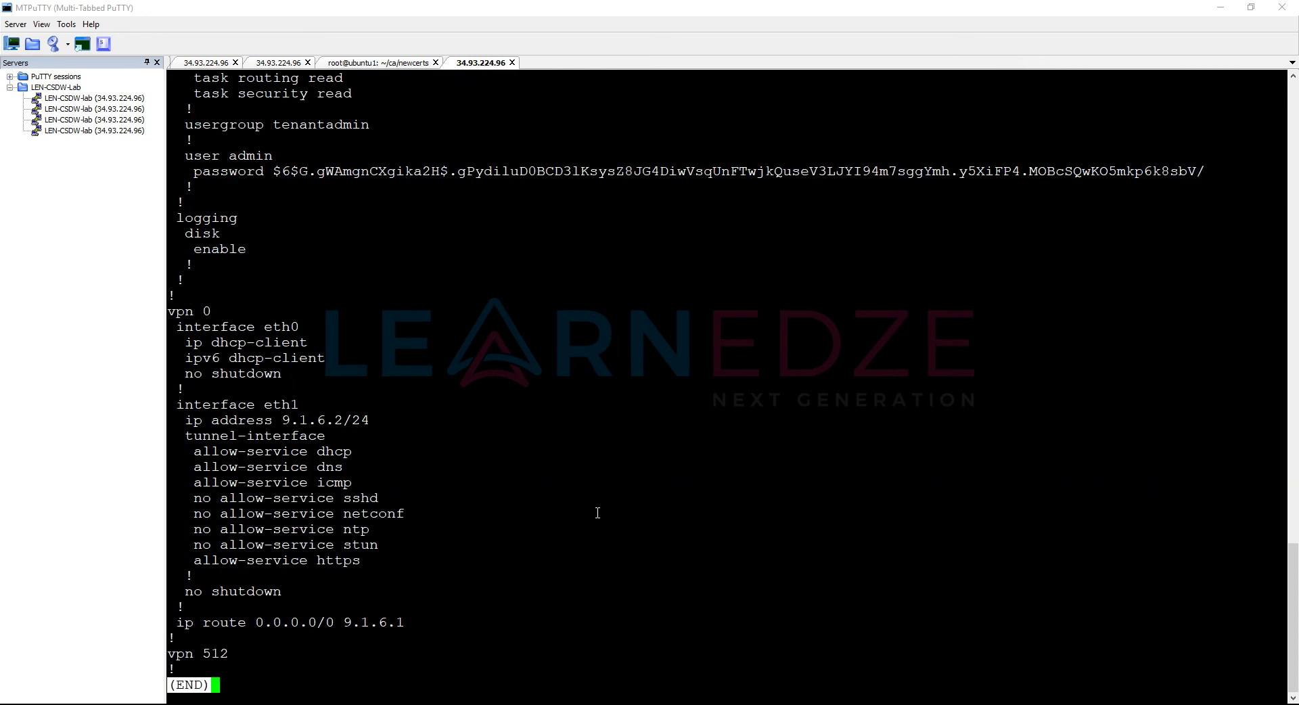
pyautogui.press('q')
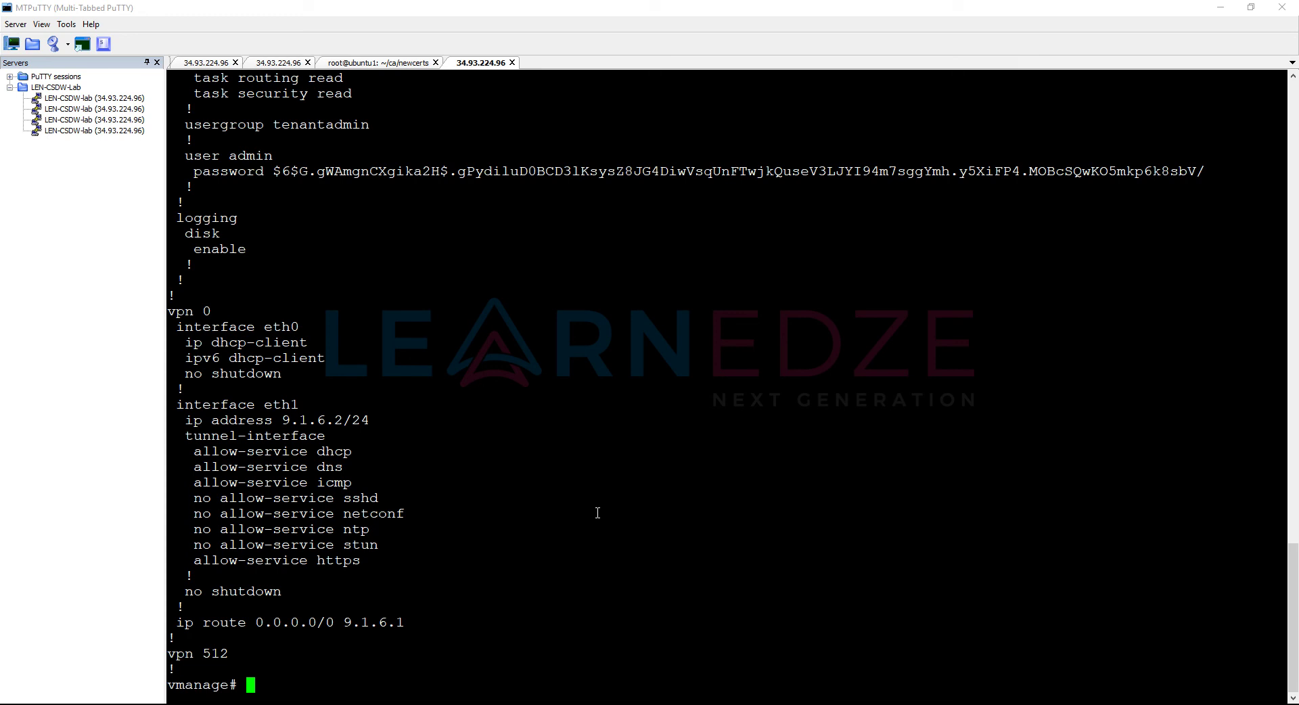
# Step: In configuration mode, remove interface eth0 from VPN 0
pyautogui.write('conf t')
pyautogui.press('Return')
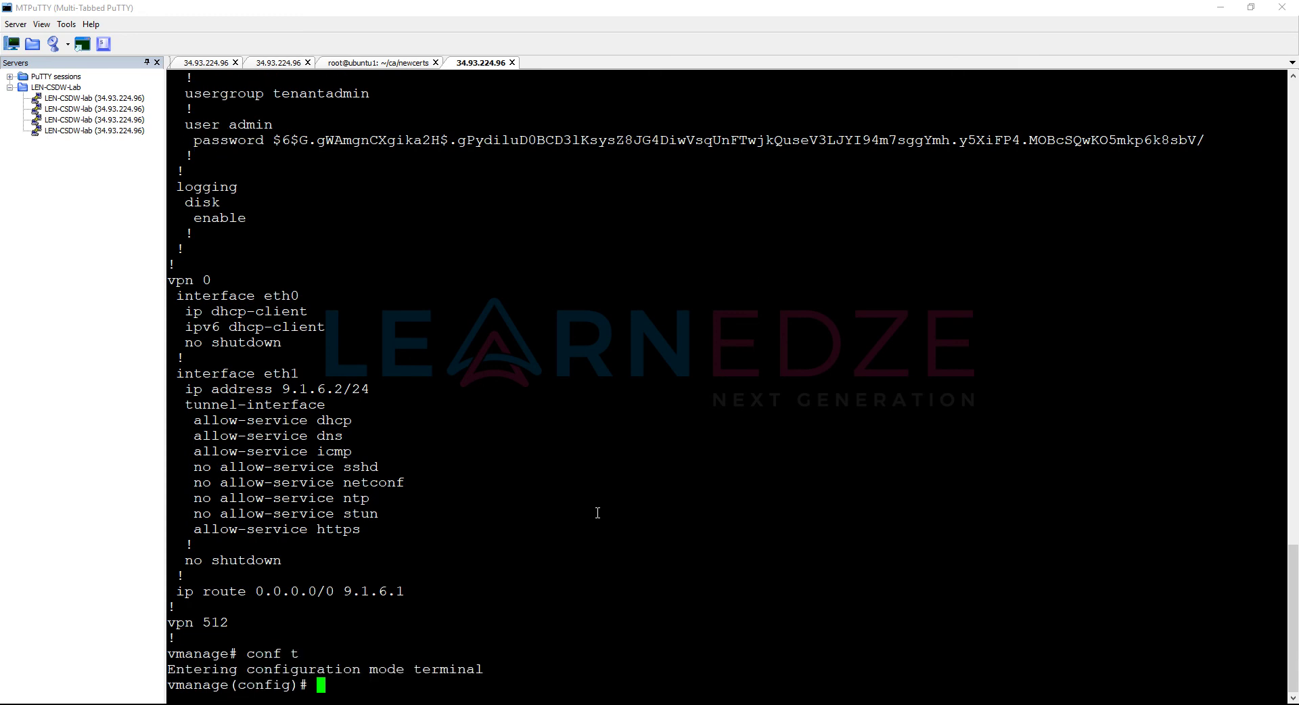
pyautogui.write('vpn 0')
pyautogui.press('Return')
pyautogui.write('no int er')
pyautogui.press('Return')
pyautogui.press('BackSpace')
pyautogui.press('BackSpace')
pyautogui.write('eth0')
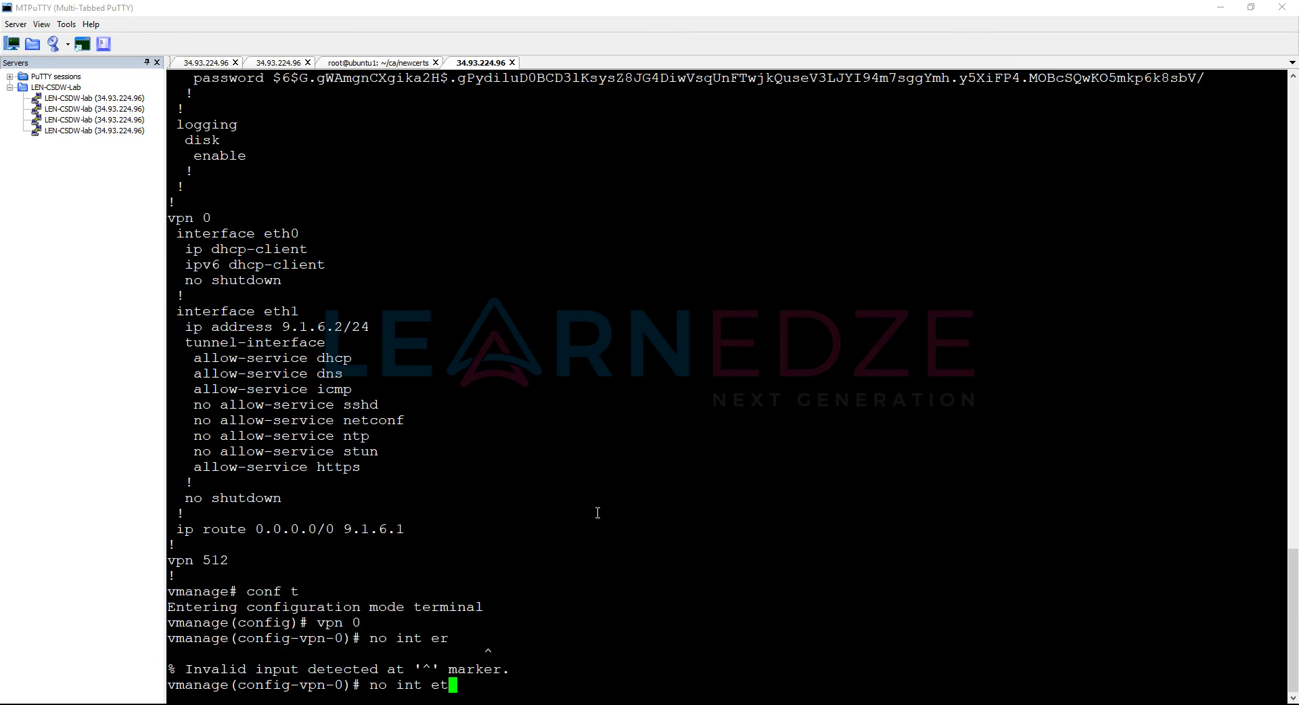
pyautogui.press('Return')
pyautogui.write('exit')
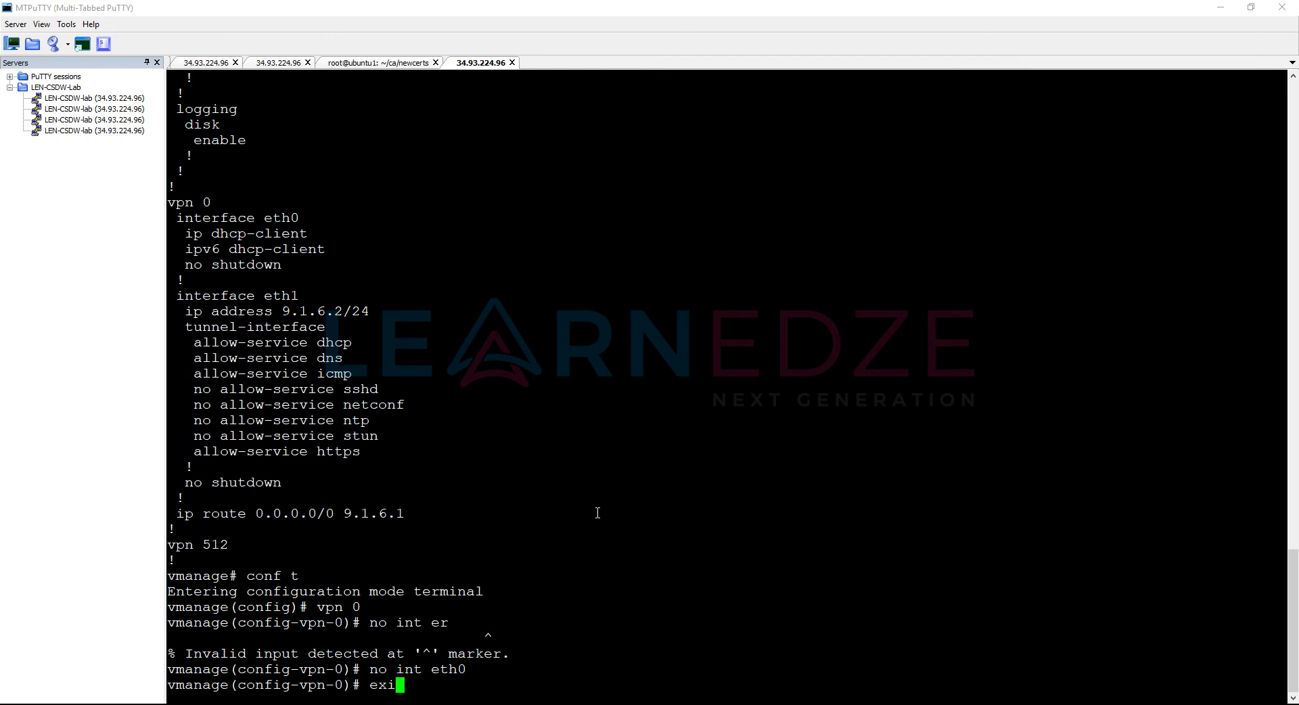
pyautogui.press('Return')
# Step: Add eth0 under VPN 512 as an enabled DHCP client and commit
pyautogui.write('vpn 512')
pyautogui.press('Return')
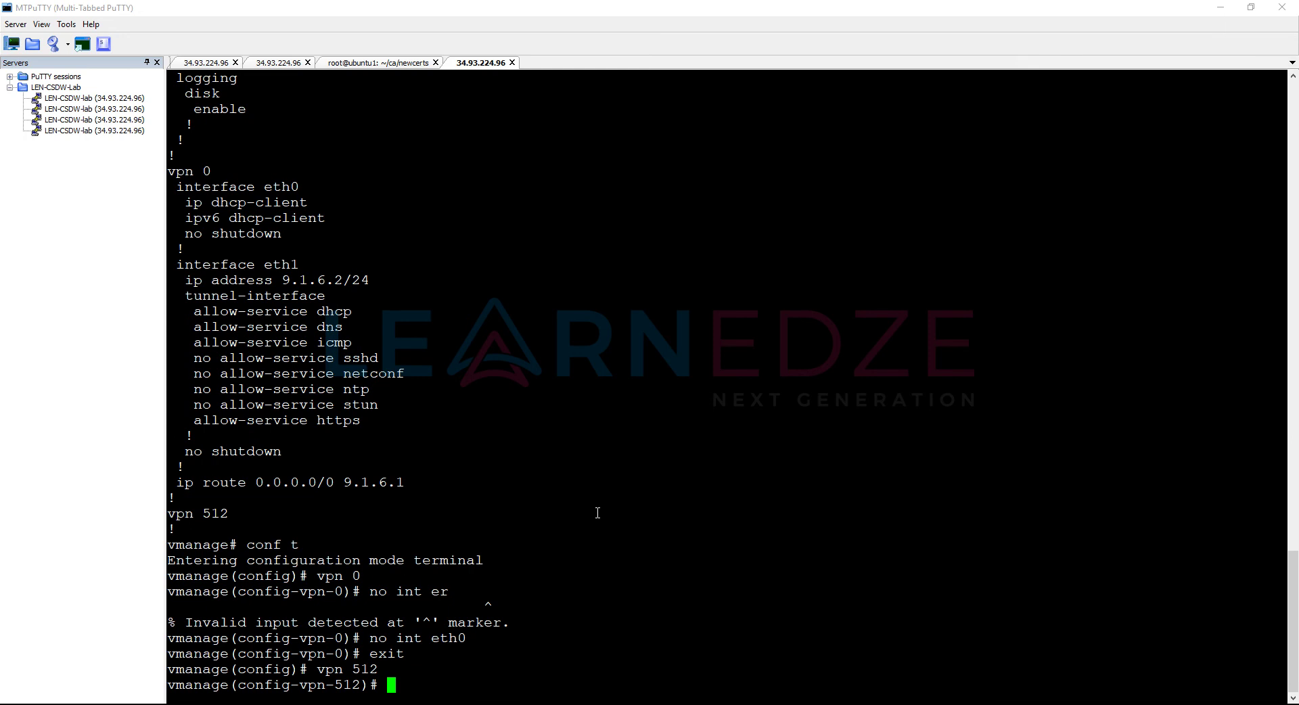
pyautogui.write('int eth0')
pyautogui.press('Return')
pyautogui.write('ip dhcp-client')
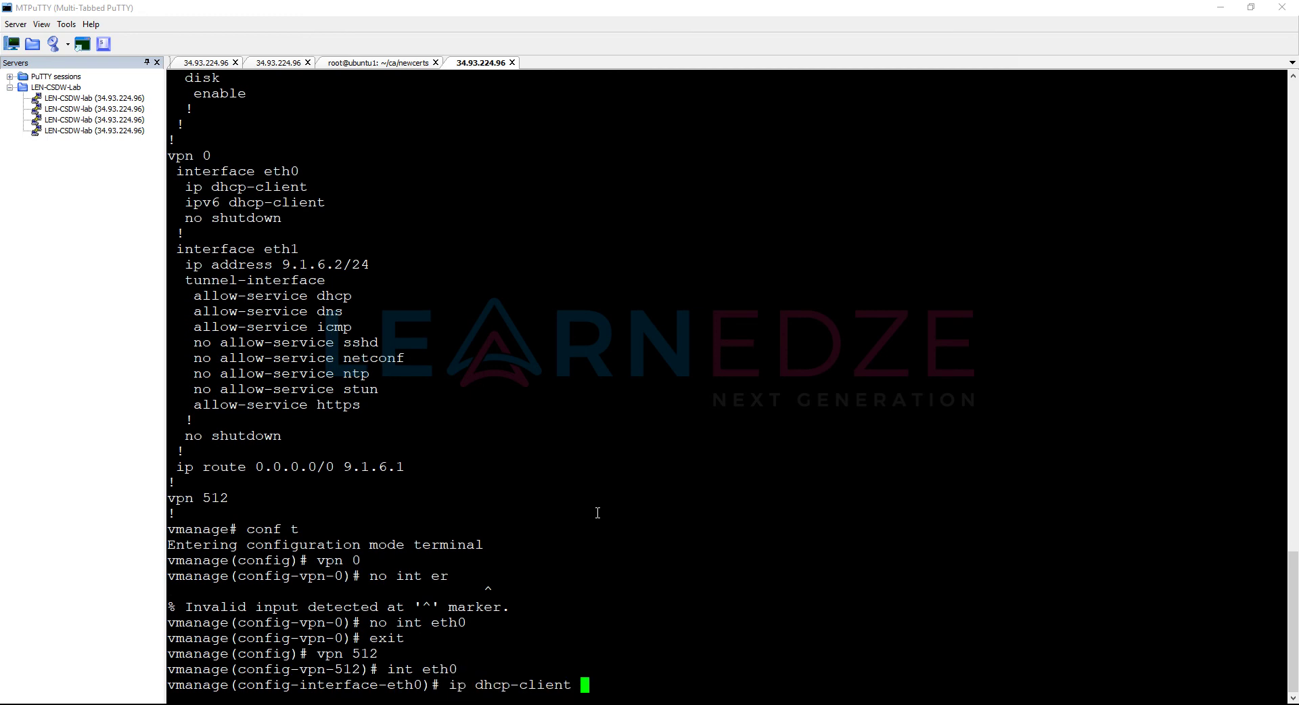
pyautogui.press('Return')
pyautogui.write('no shut')
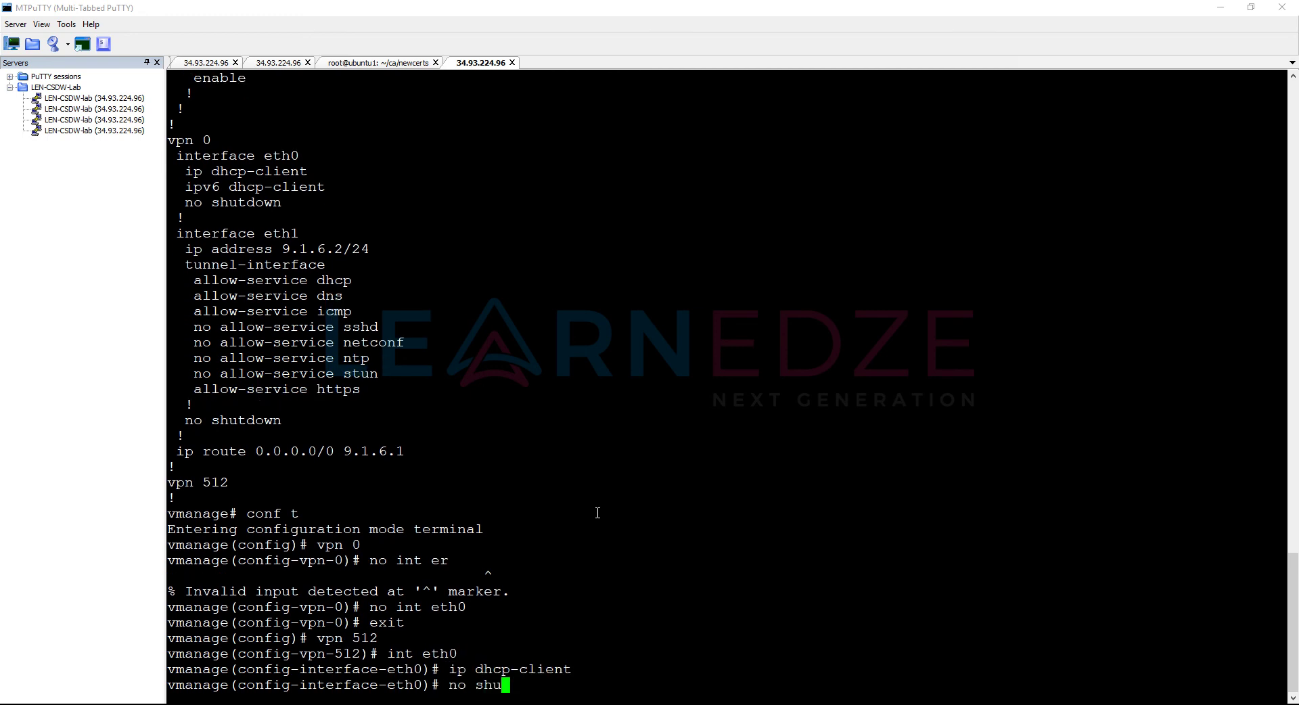
pyautogui.press('Return')
pyautogui.press('Return')
pyautogui.press('Return')
pyautogui.write('commit')
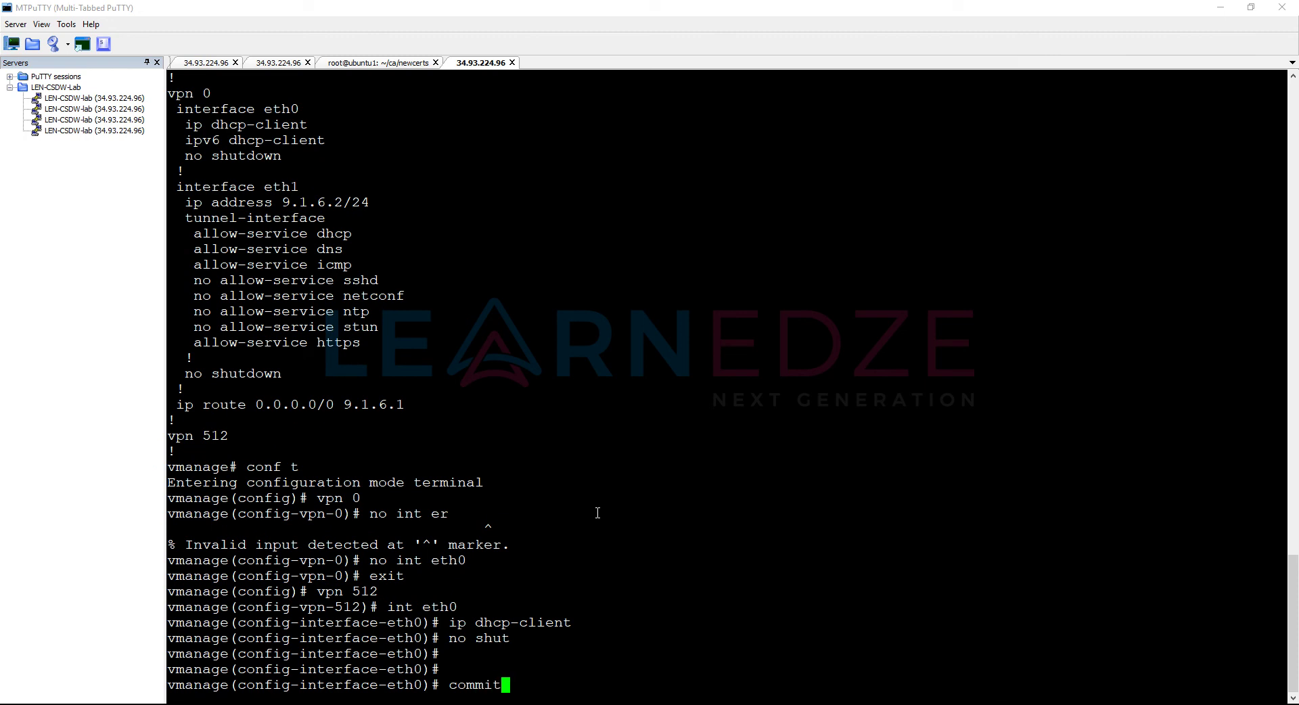
pyautogui.press('Return')
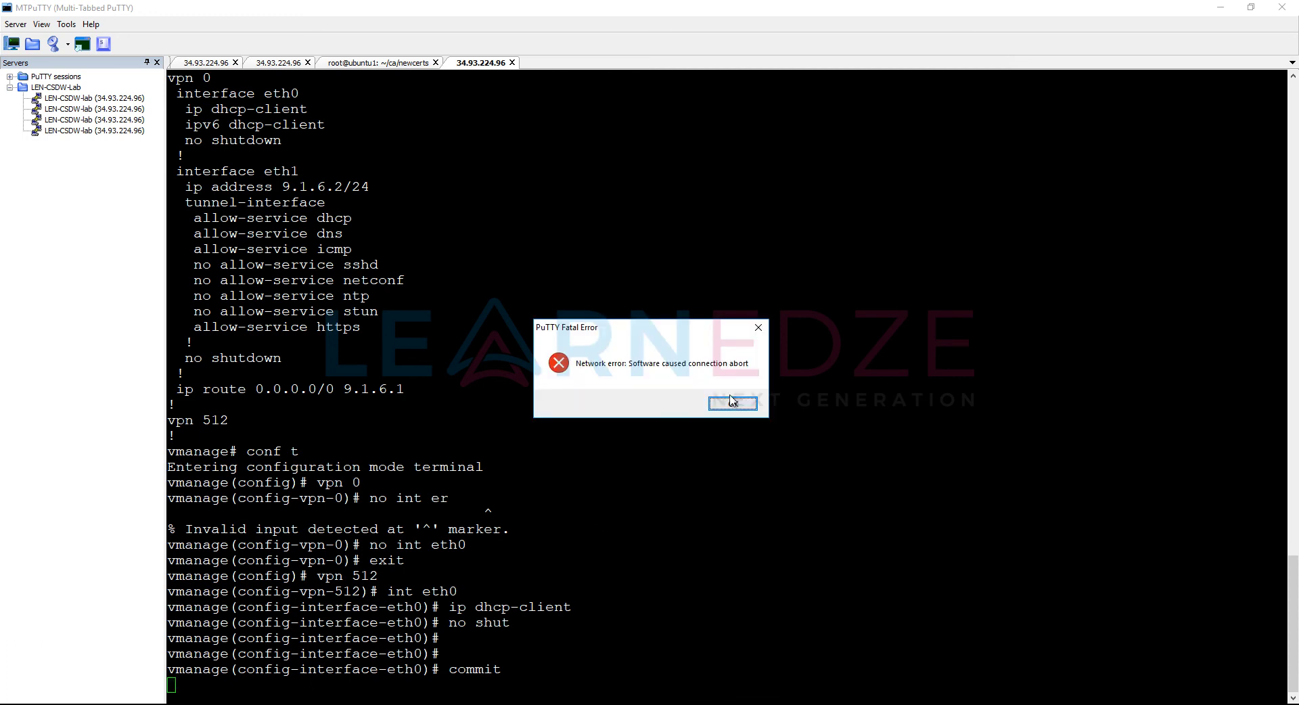
# Step: Dismiss the PuTTY error, reconnect vManage, log in as admin and ping 9.1.7.2
pyautogui.click(733, 405)
pyautogui.click(709, 412)
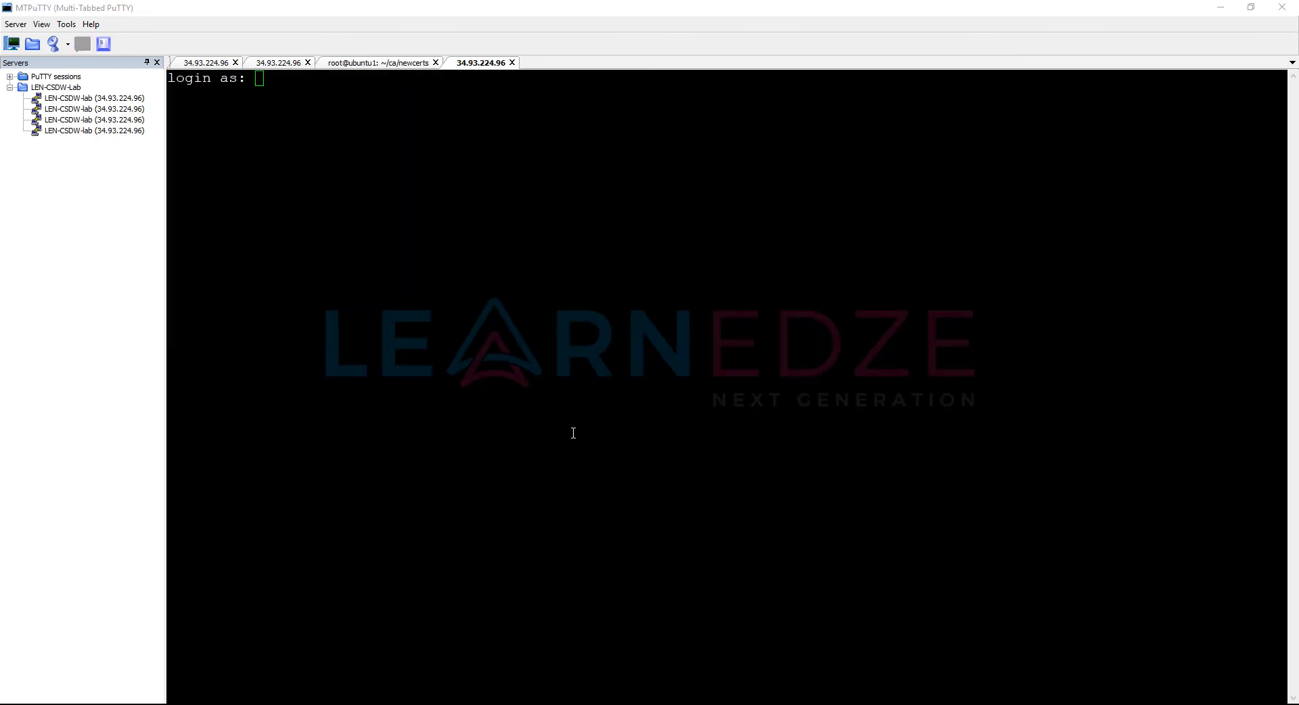
pyautogui.write('admin')
pyautogui.press('Return')
pyautogui.press('Return')
pyautogui.press('Return')
pyautogui.press('Return')
pyautogui.write('ping 9.1.7.2')
pyautogui.press('Return')
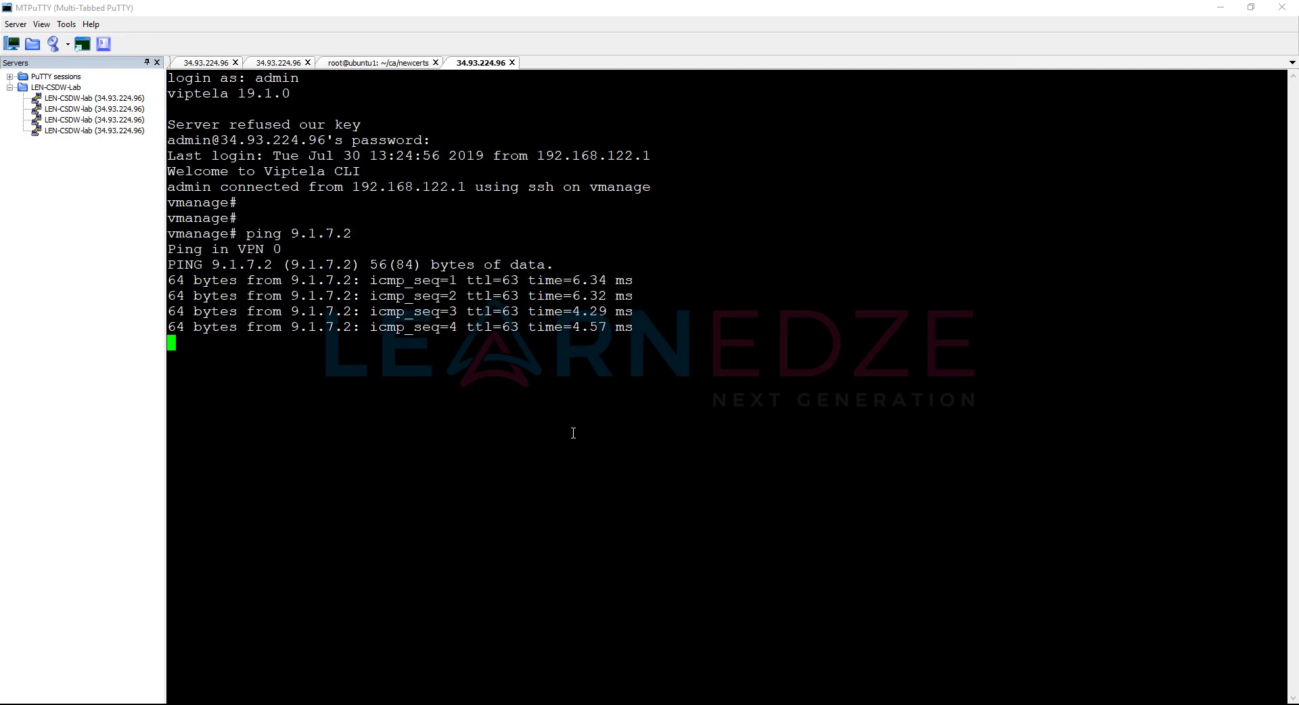
# Step: Stop the ping and list control connections up to vSmart 192.168.1.3 and vBond
pyautogui.hotkey('ctrl', 'c')
pyautogui.write('show co')
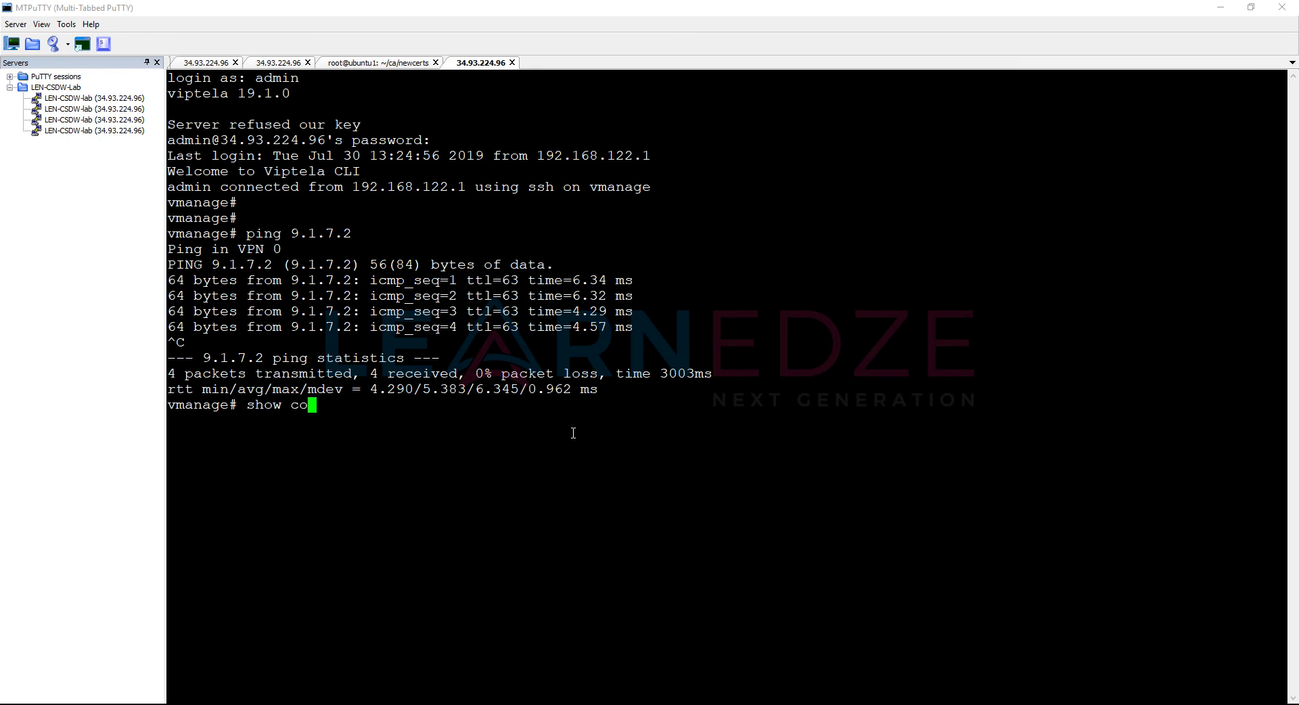
pyautogui.write('ntrol connections')
pyautogui.press('Return')
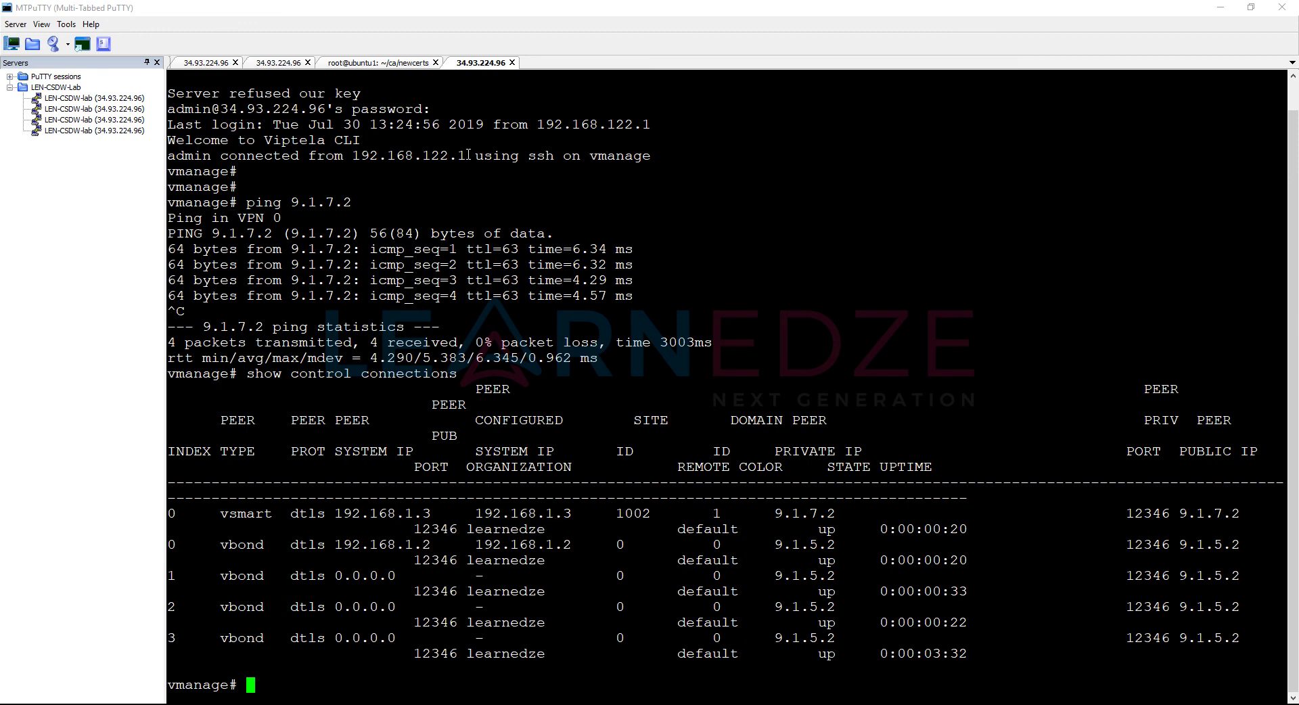
# Step: Recheck vSmart's connection history and control connections, then view the vManage dashboard and topology diagram
pyautogui.click(212, 62)
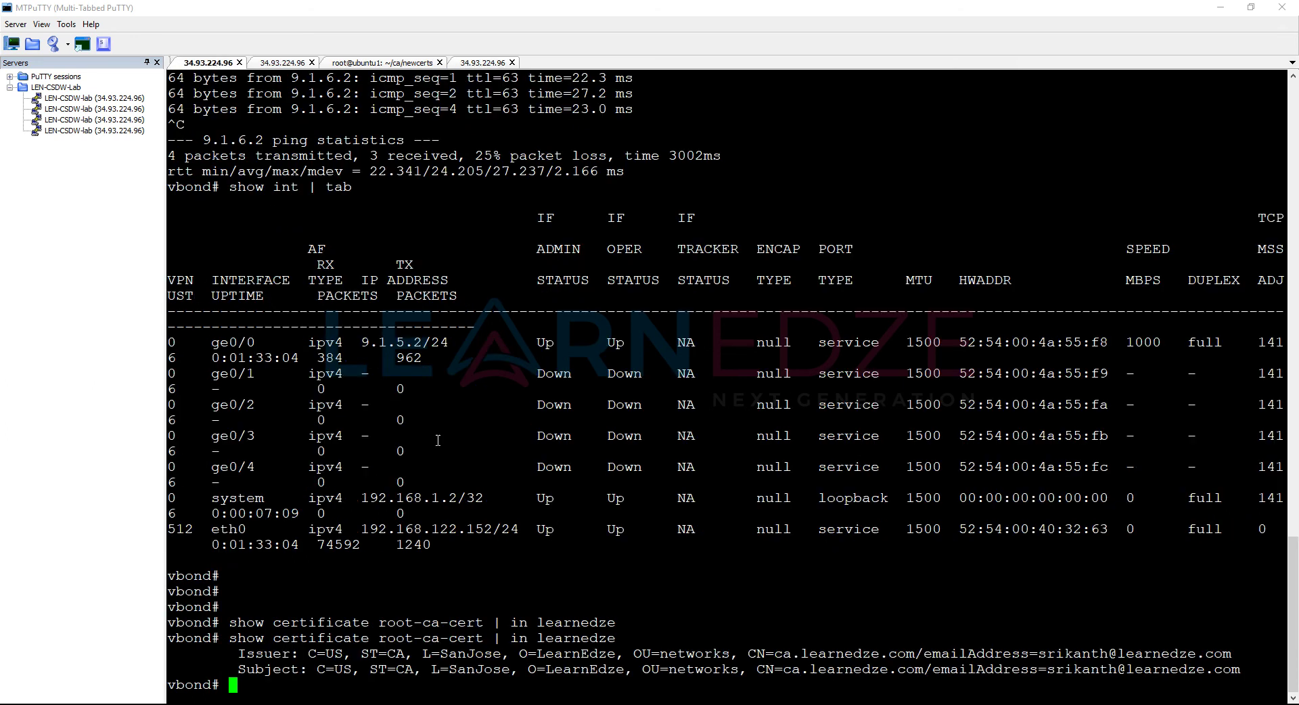
pyautogui.click(280, 63)
pyautogui.press('Up')
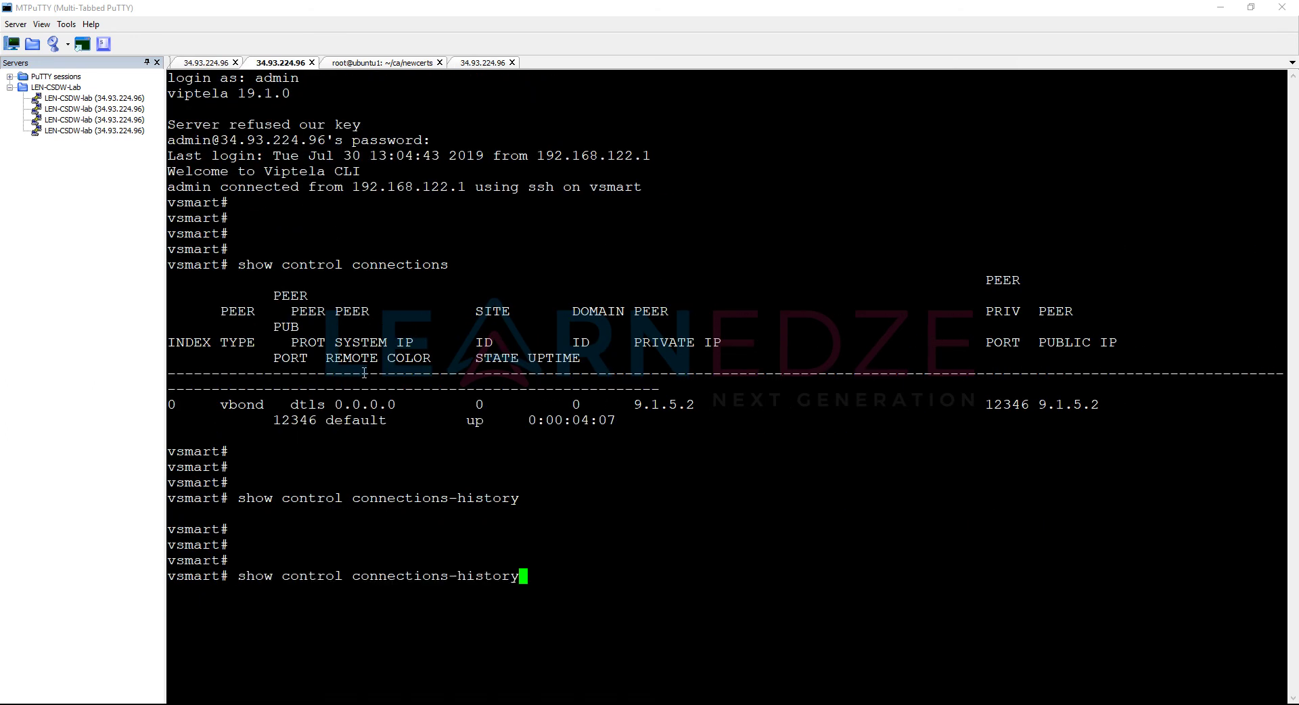
pyautogui.press('Return')
pyautogui.press('Up')
pyautogui.press('Up')
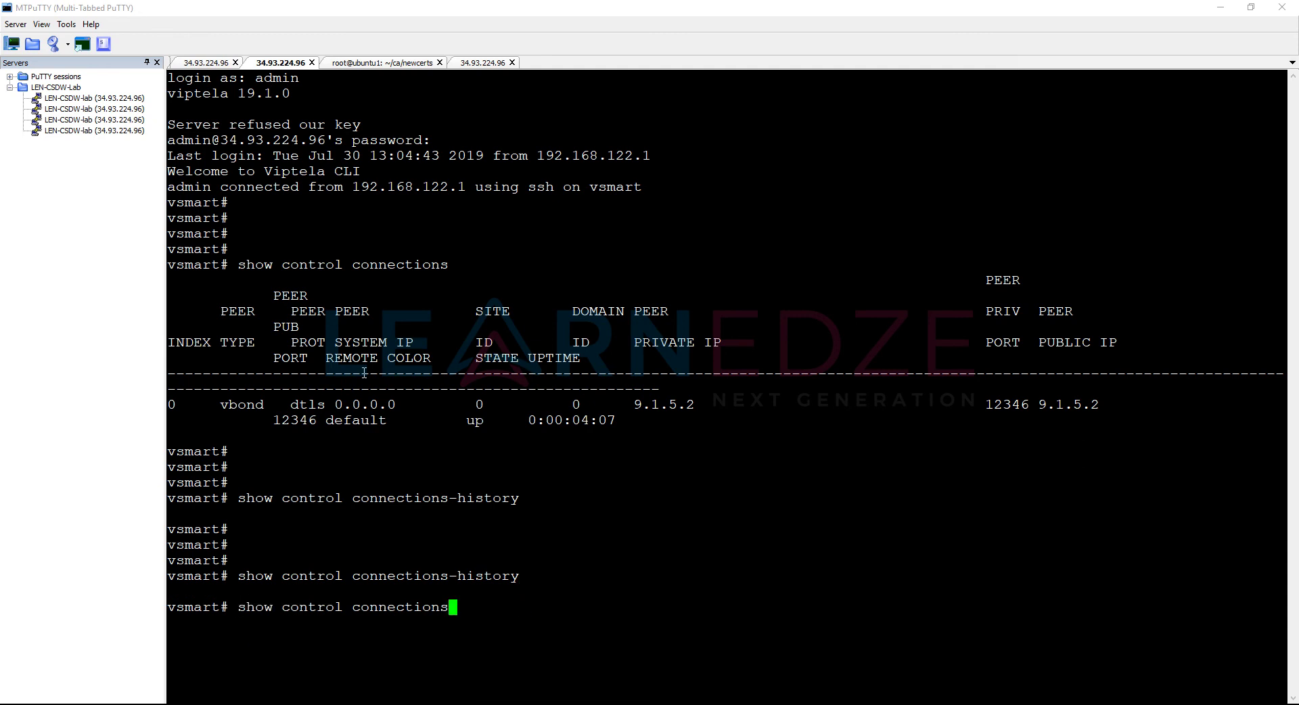
pyautogui.press('Return')
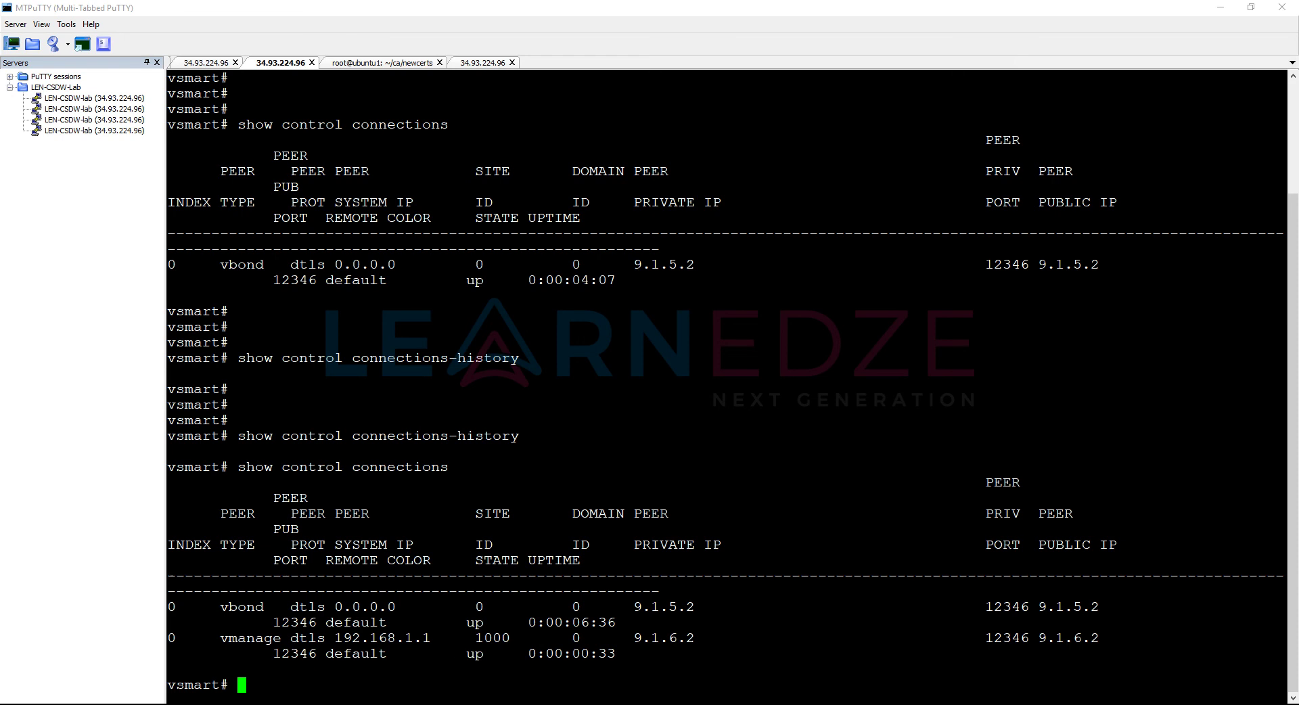
pyautogui.hotkey('alt', 'Tab')
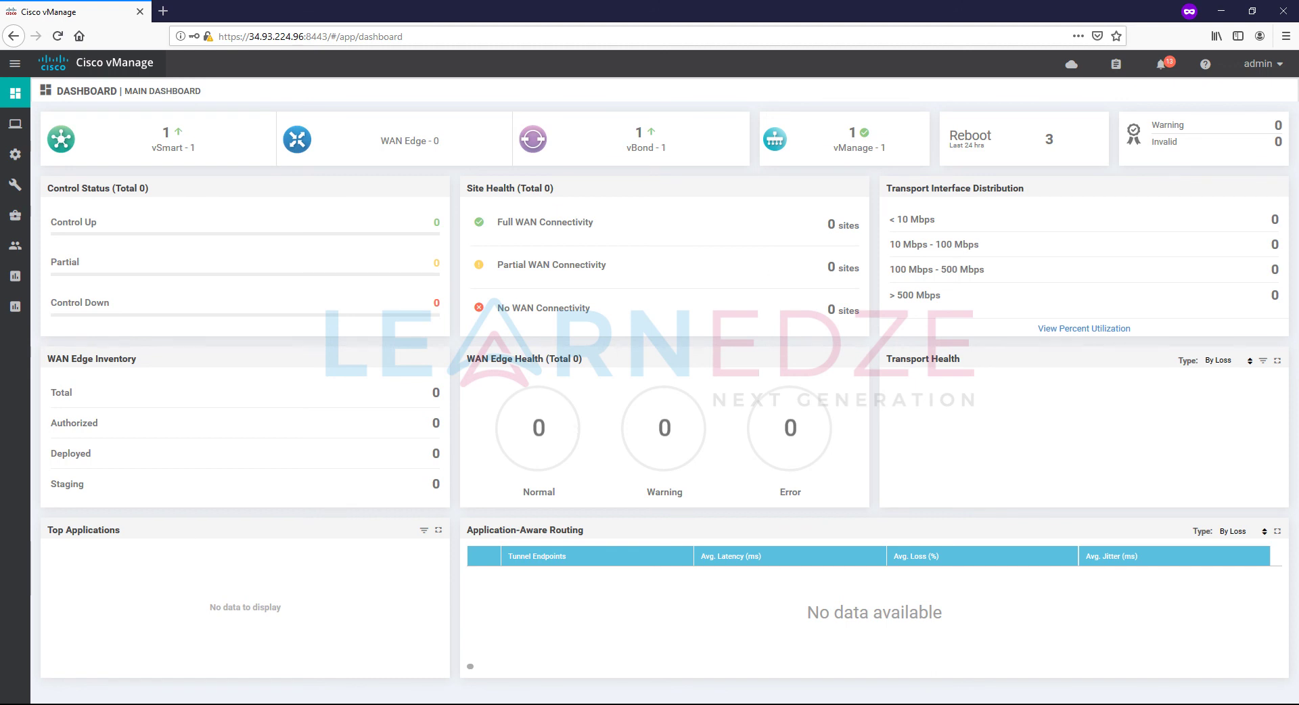
pyautogui.hotkey('alt', 'Tab')
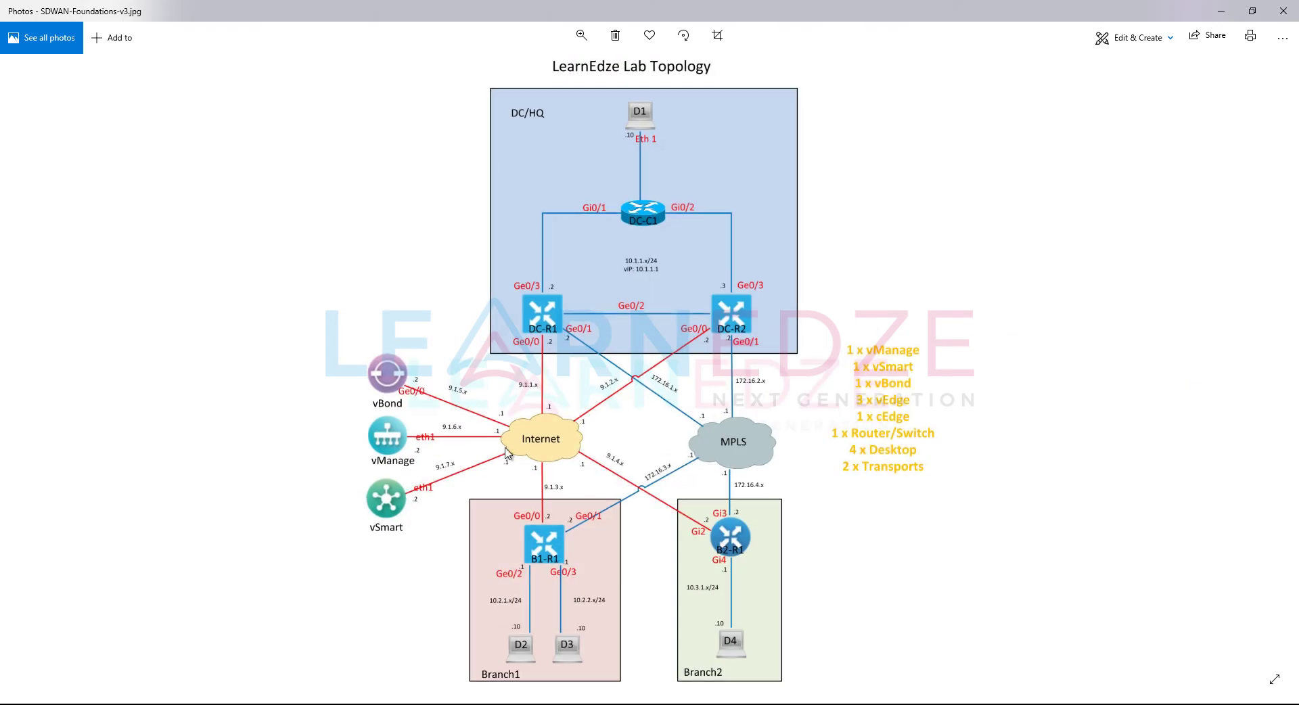